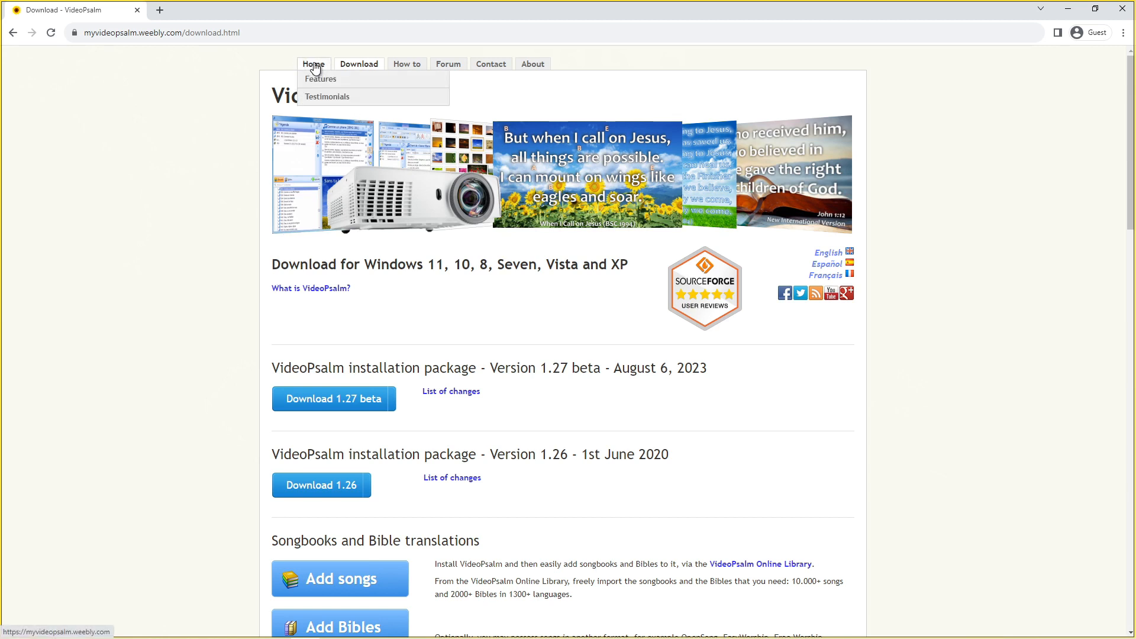
Step: View the About page of the VideoPsalm website and return to its Home page
click(532, 67)
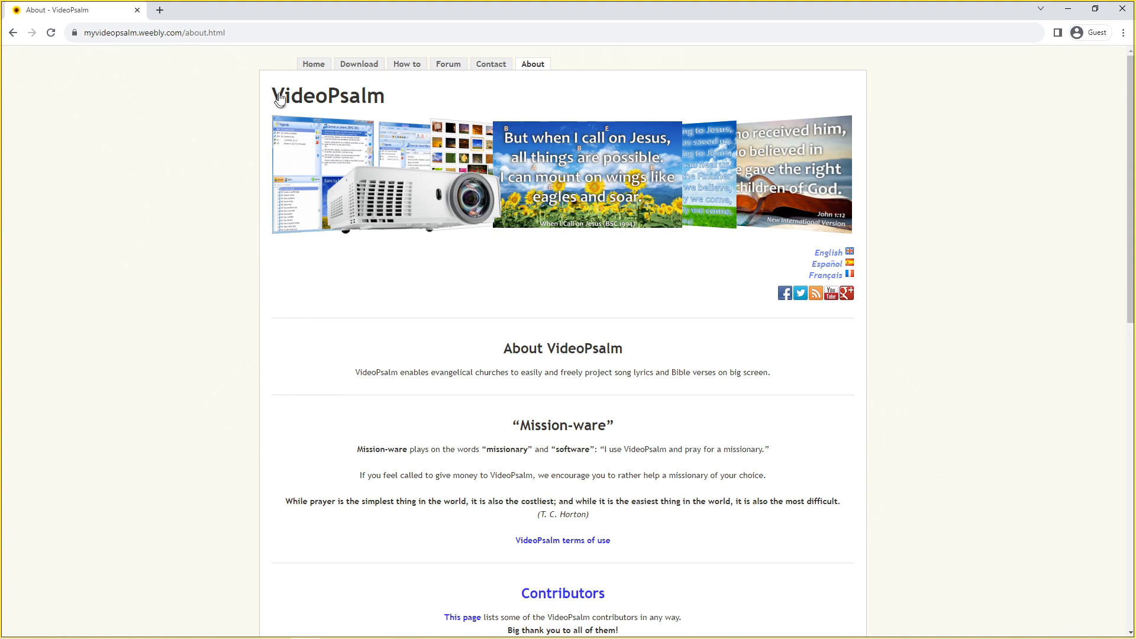
click(307, 65)
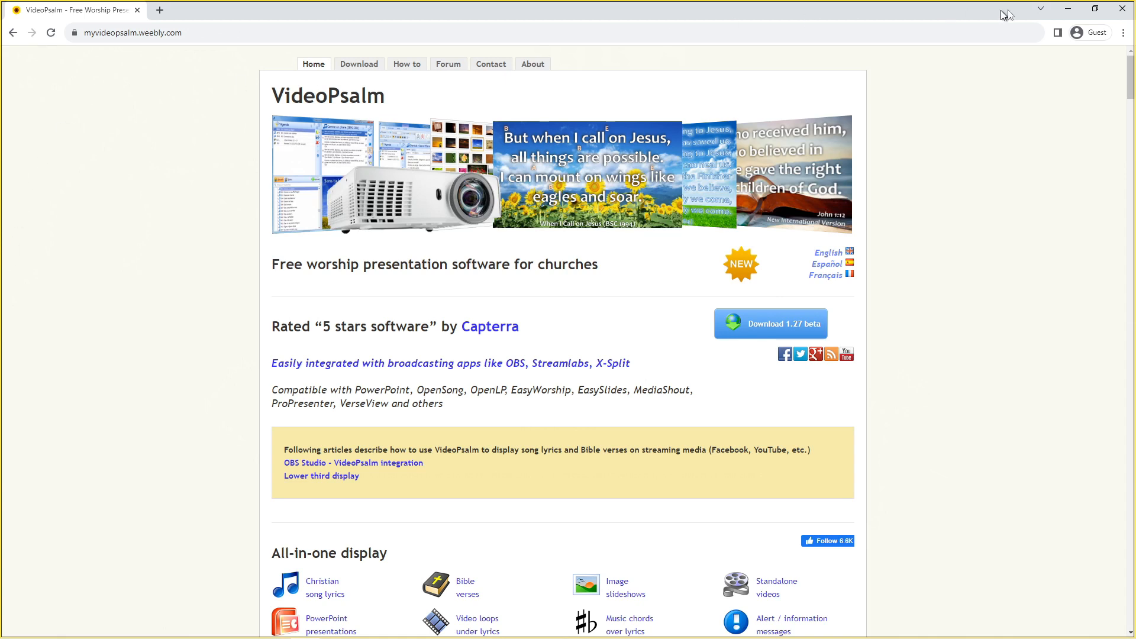
Step: Close the browser and launch VideoPsalm from the desktop
click(1123, 8)
double_click(560, 314)
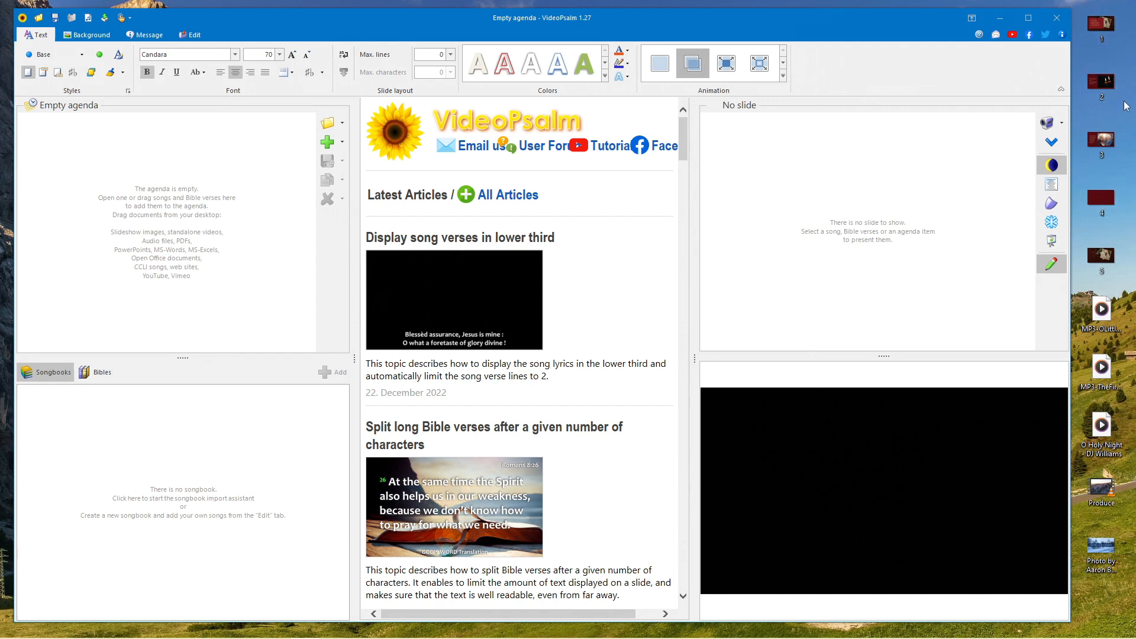
Step: Add the desktop images 1 and 2 to the empty agenda and select image 1
drag(1119, 103, 159, 172)
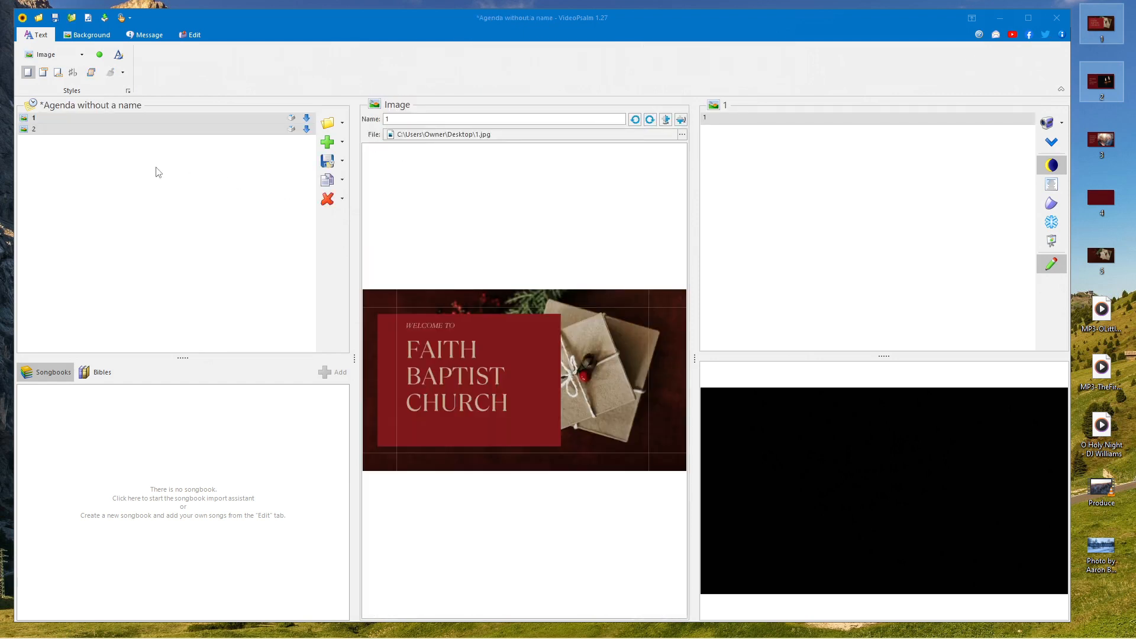
click(86, 180)
click(86, 119)
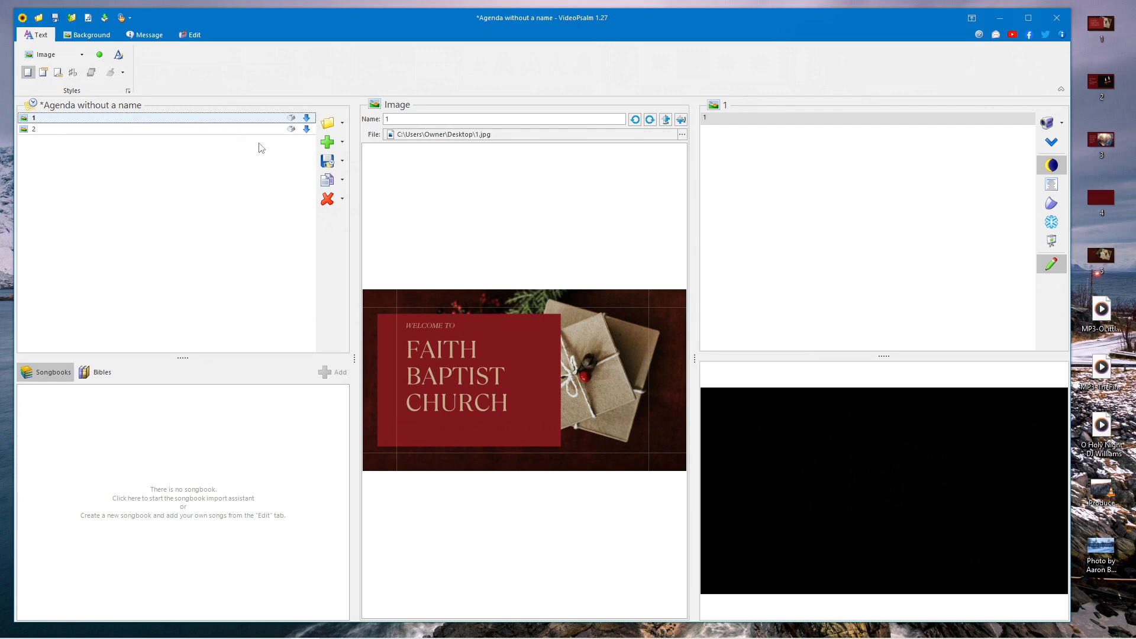
Step: Save the agenda in the Services folder under the file name 2023.08.18
click(331, 170)
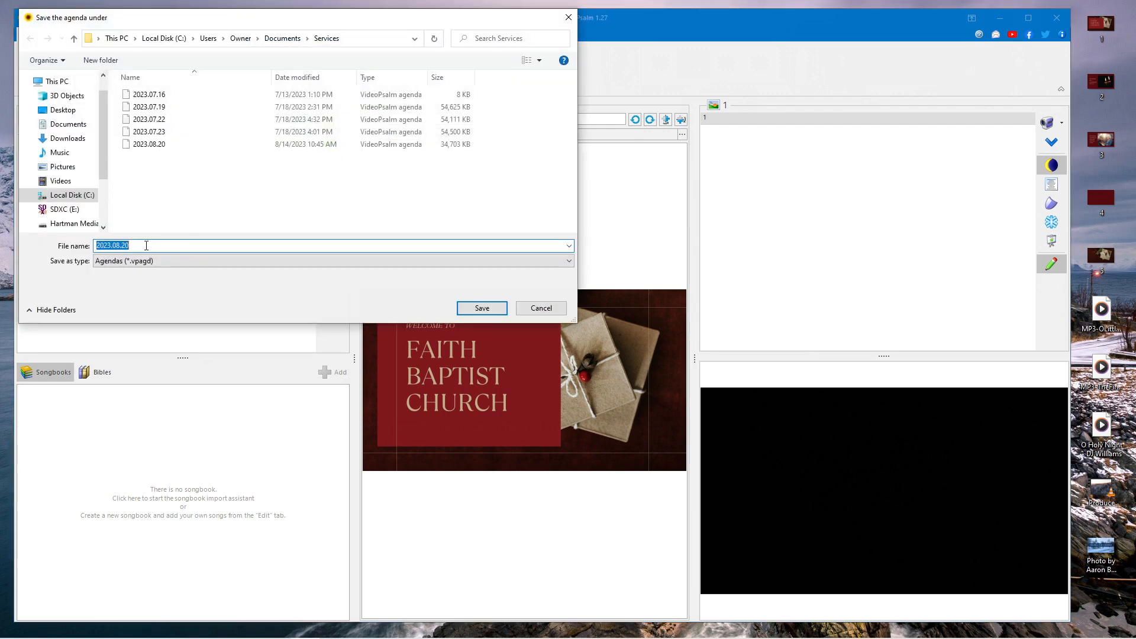
click(147, 245)
drag(124, 245, 132, 244)
text(18)
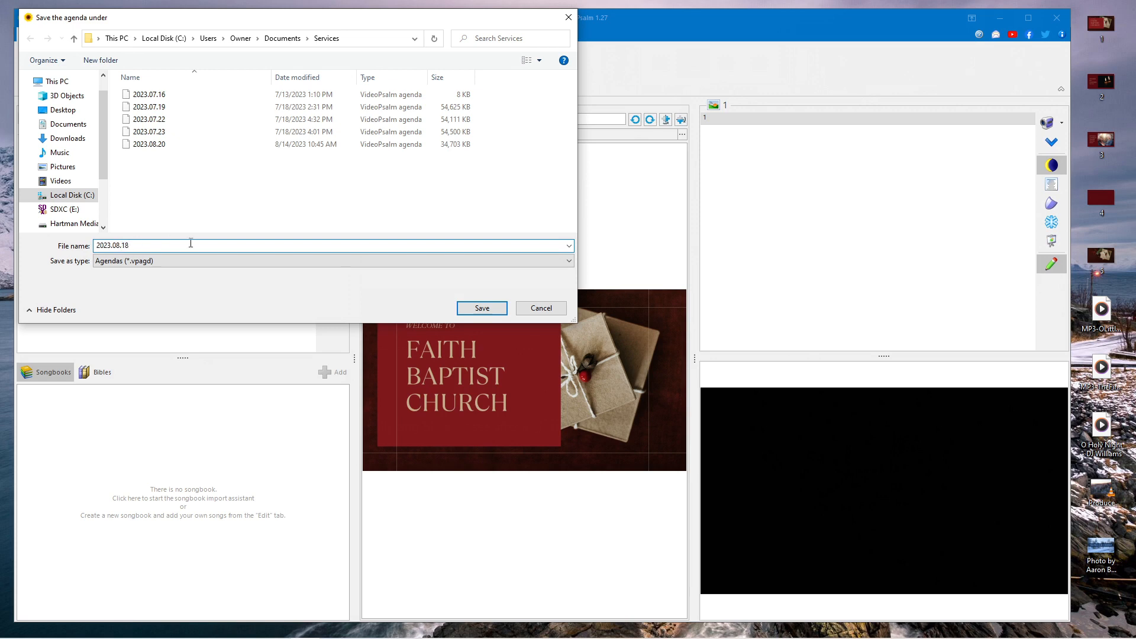
click(482, 309)
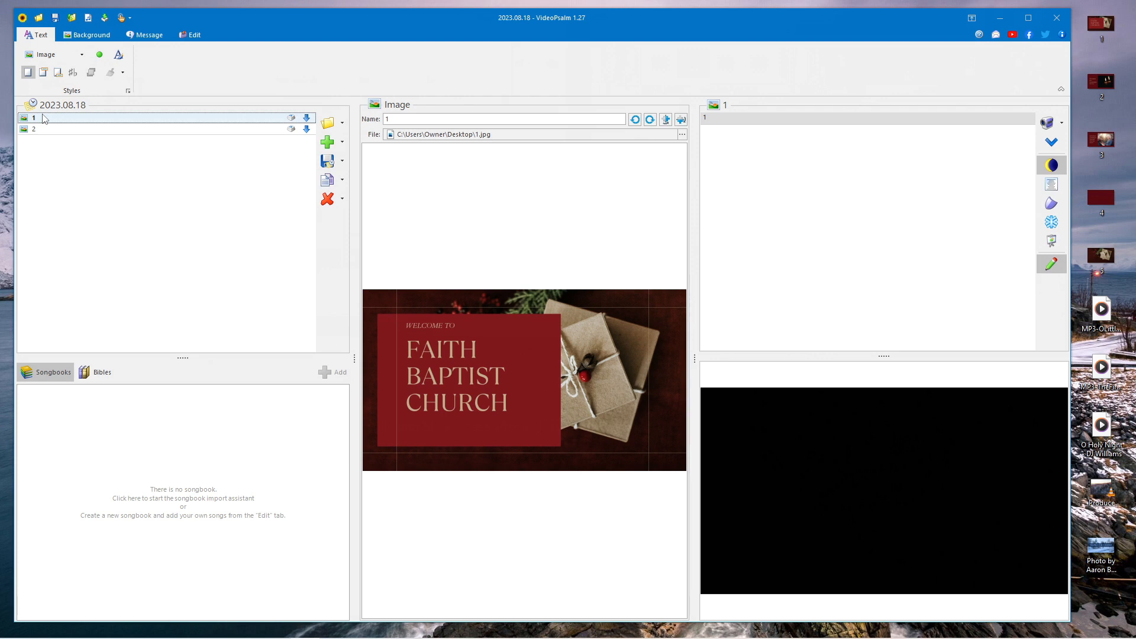
Step: Add image 3 and the Produce video from the 3D Objects folder to the agenda and save it
click(327, 145)
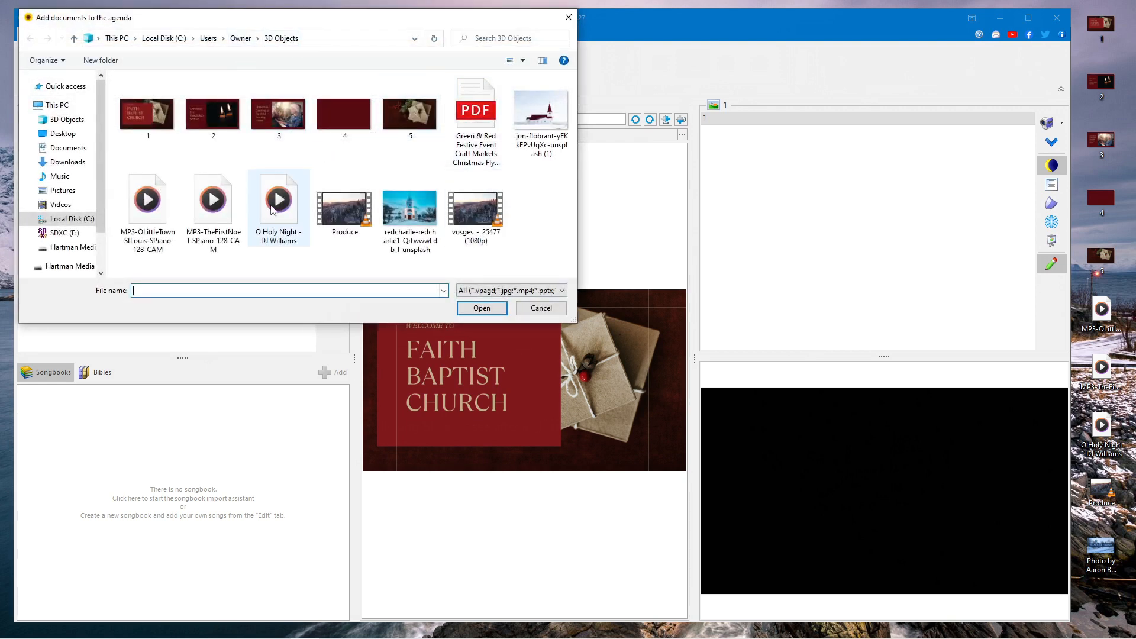
click(273, 113)
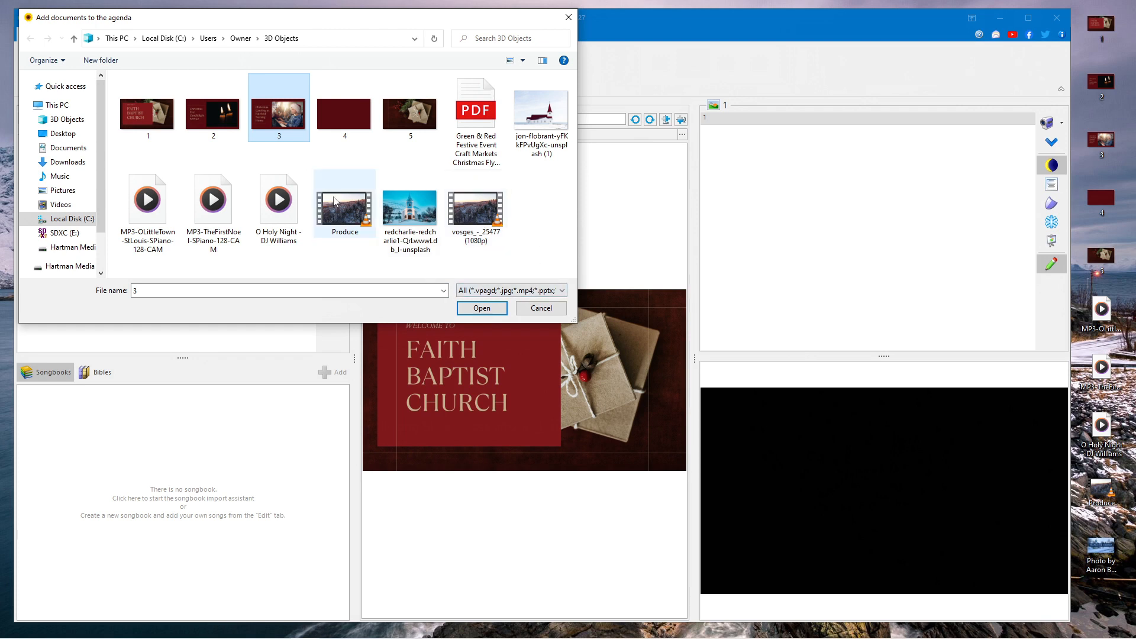
ctrl+click(342, 204)
click(480, 309)
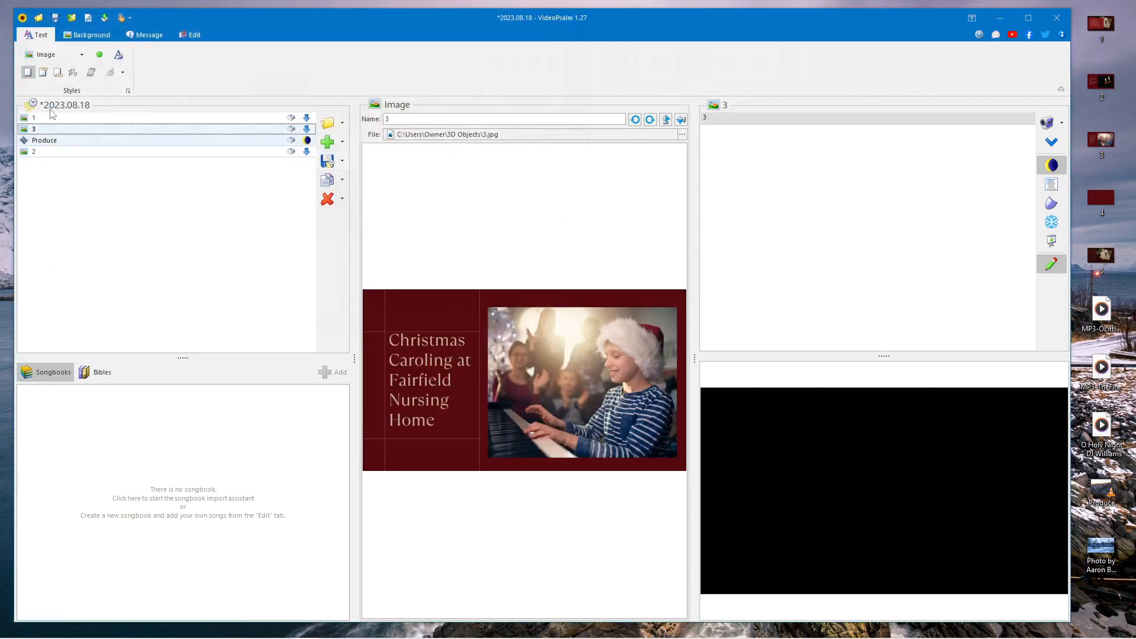
click(327, 161)
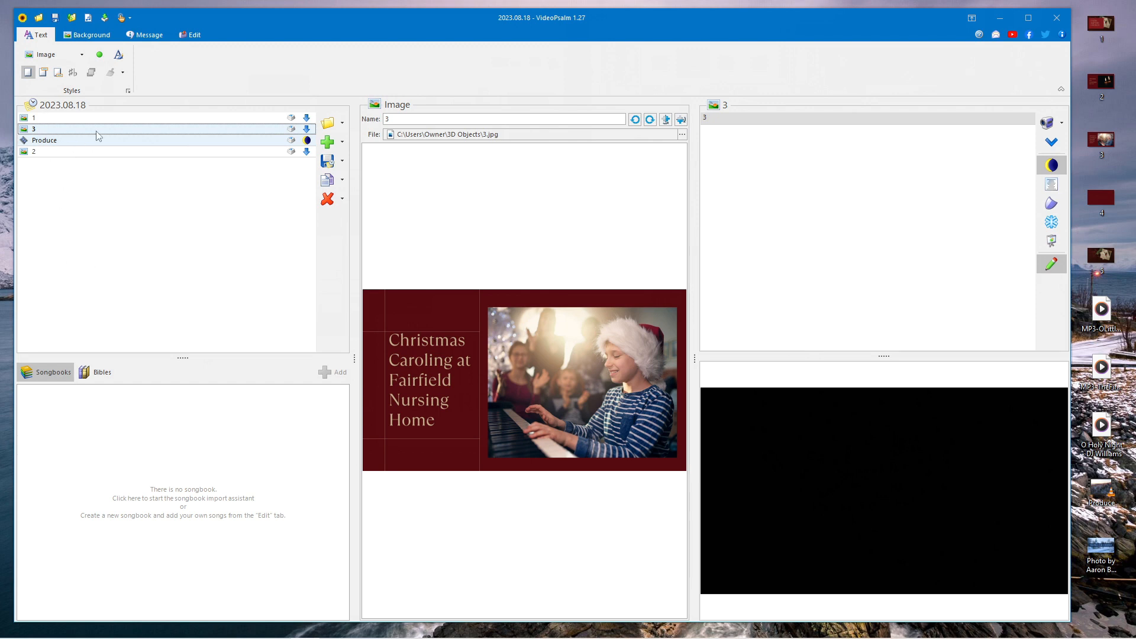
Step: Move image 3 and the Produce video below image 2 in the agenda, and preview images 1, 2 and 3
drag(45, 141, 39, 169)
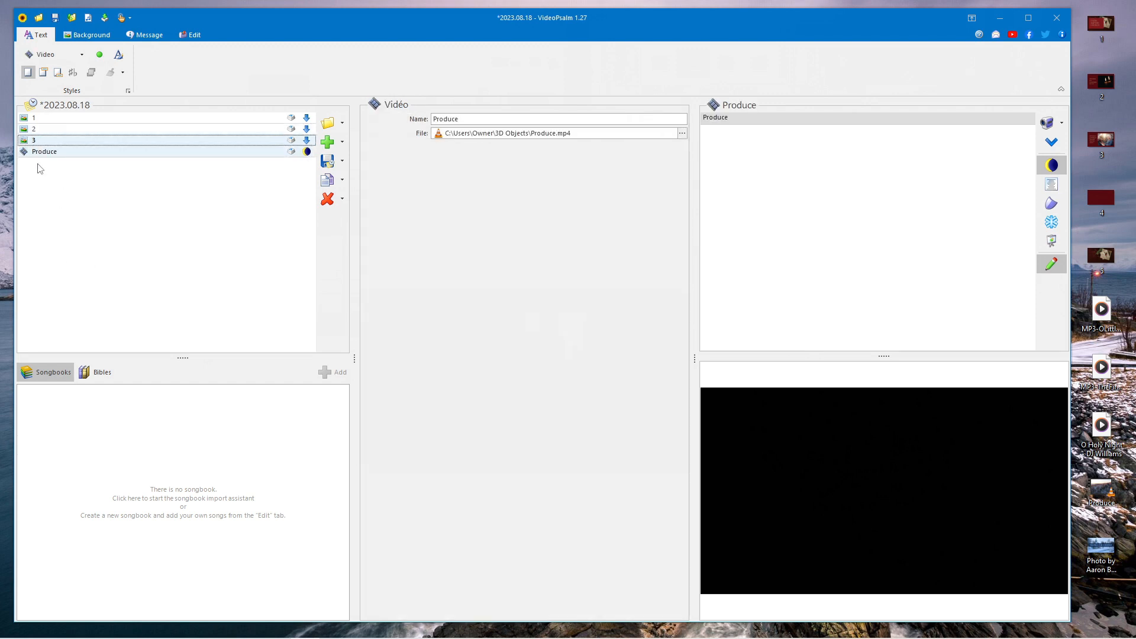
click(47, 120)
click(59, 130)
click(75, 141)
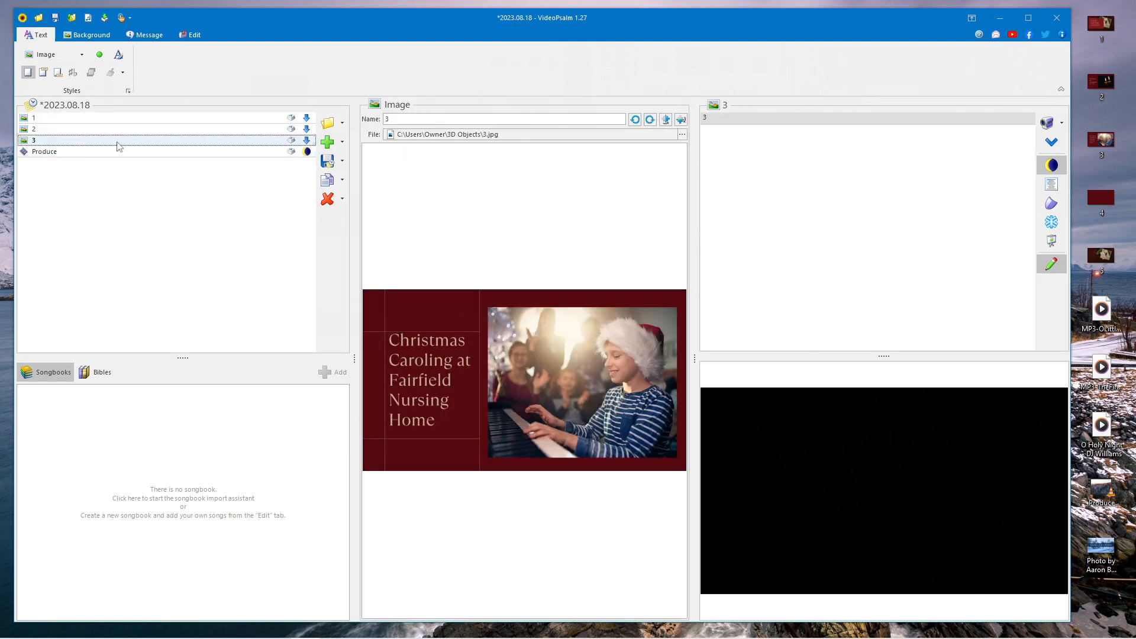
Step: Display the agenda images live one after another in the order 3, 2, 1
click(728, 120)
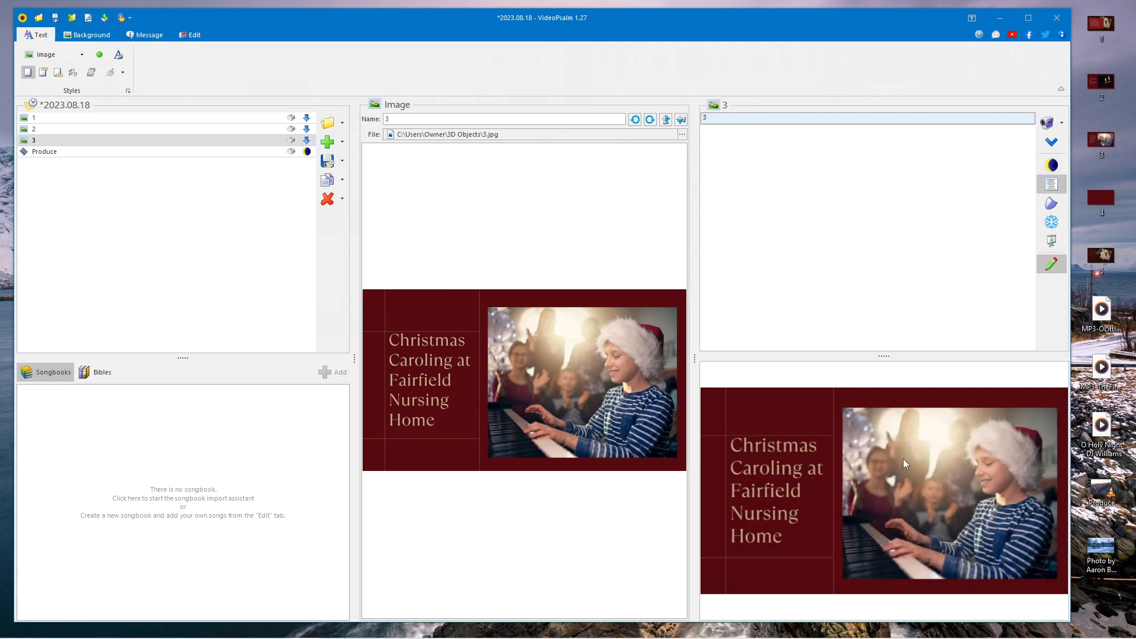
click(59, 129)
click(787, 117)
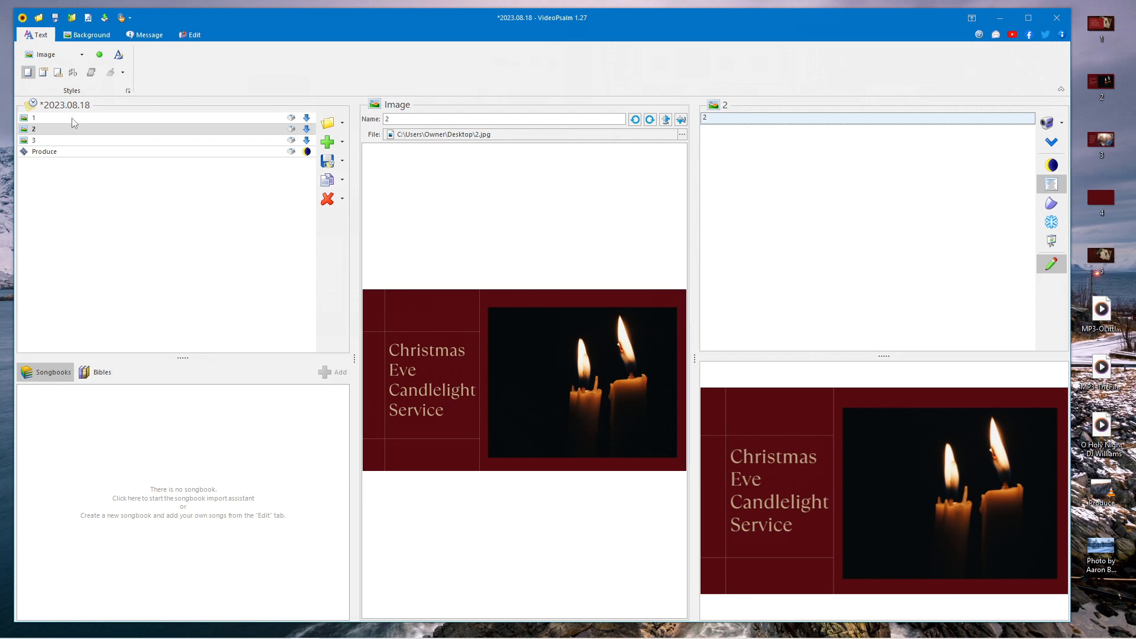
click(72, 119)
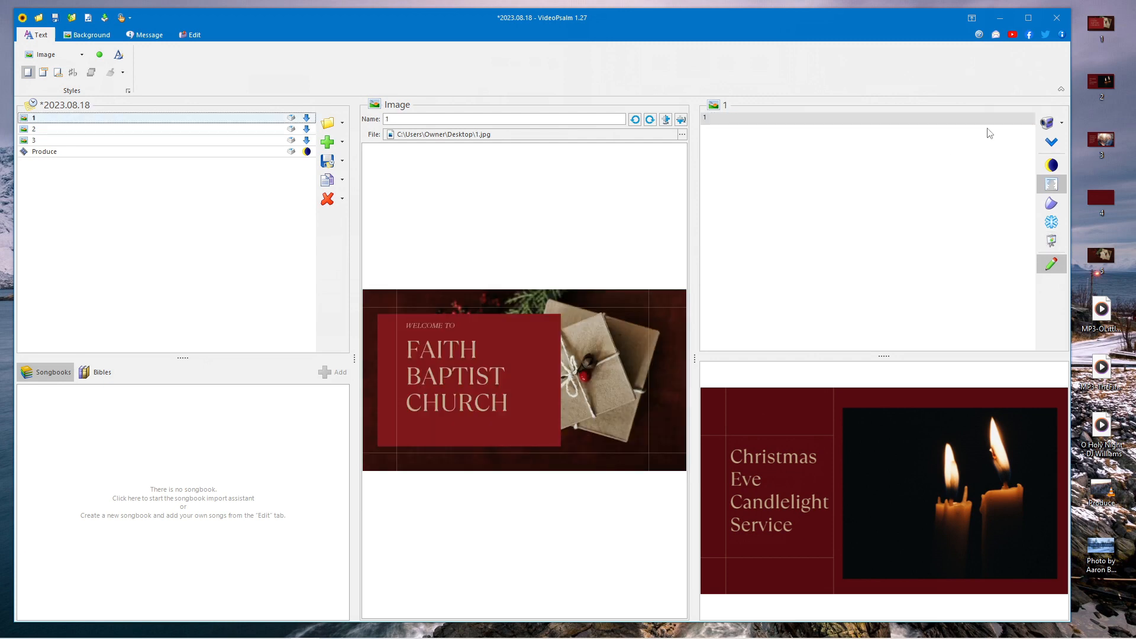
click(779, 117)
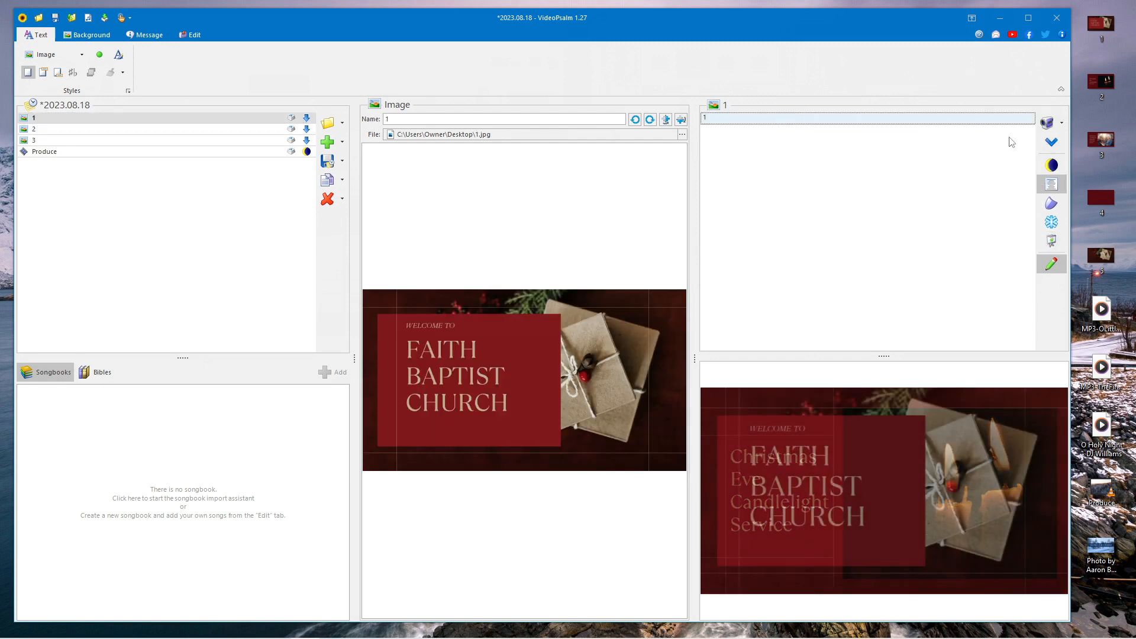
Step: Advance the live slides from image 1 to image 3, go back to image 1, and forward again to image 3
click(1052, 143)
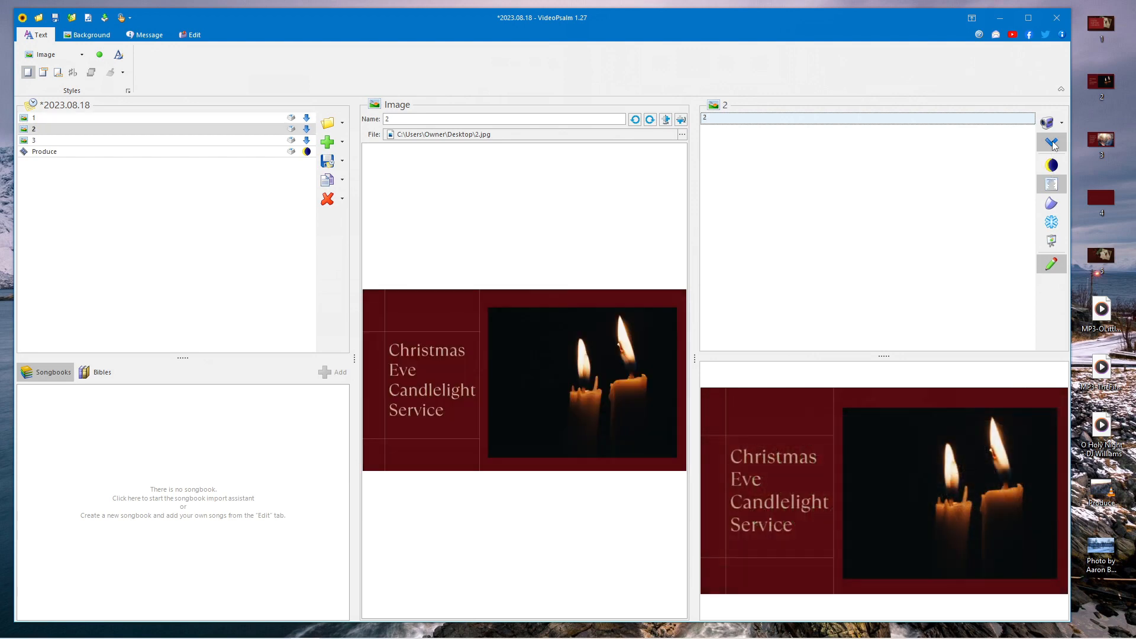
click(1052, 143)
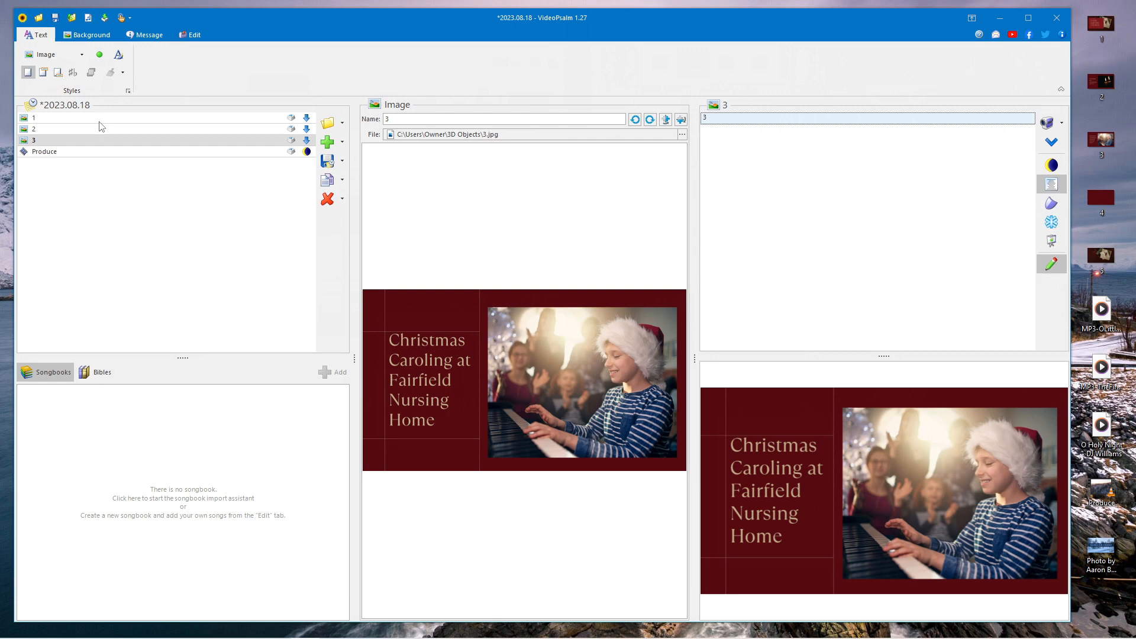
key(Up)
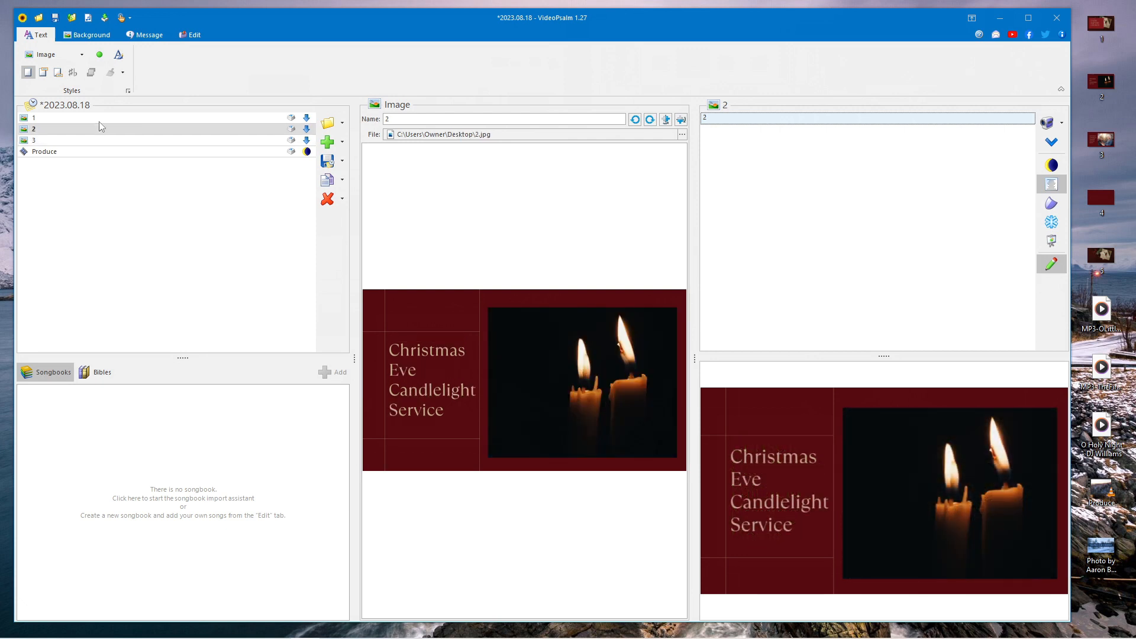
key(Up)
key(Down)
key(Up)
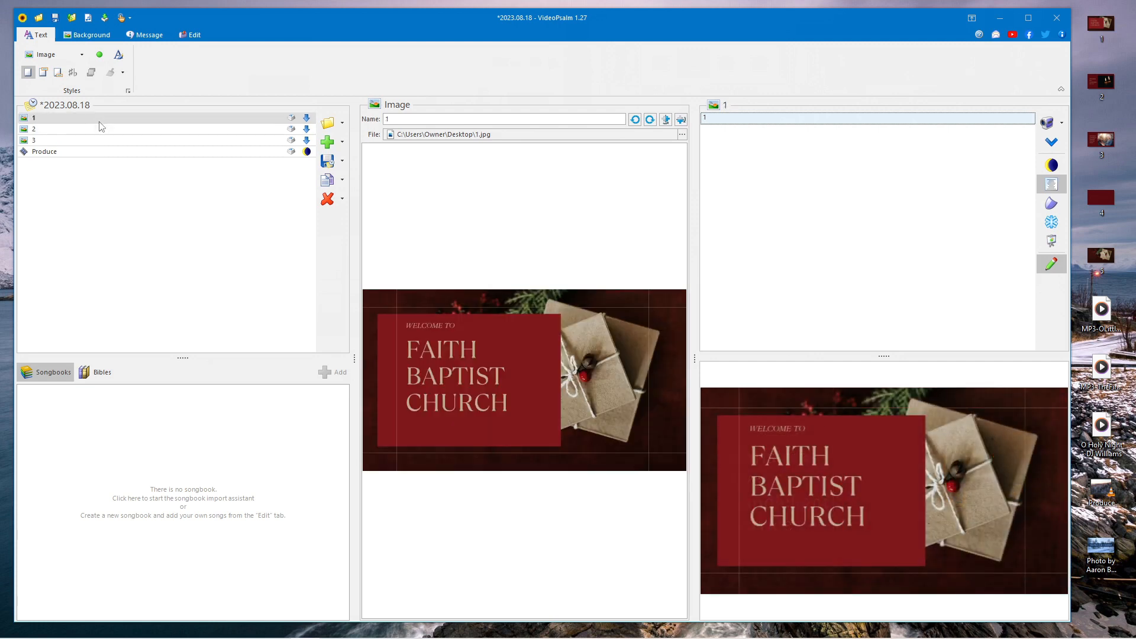
key(Down)
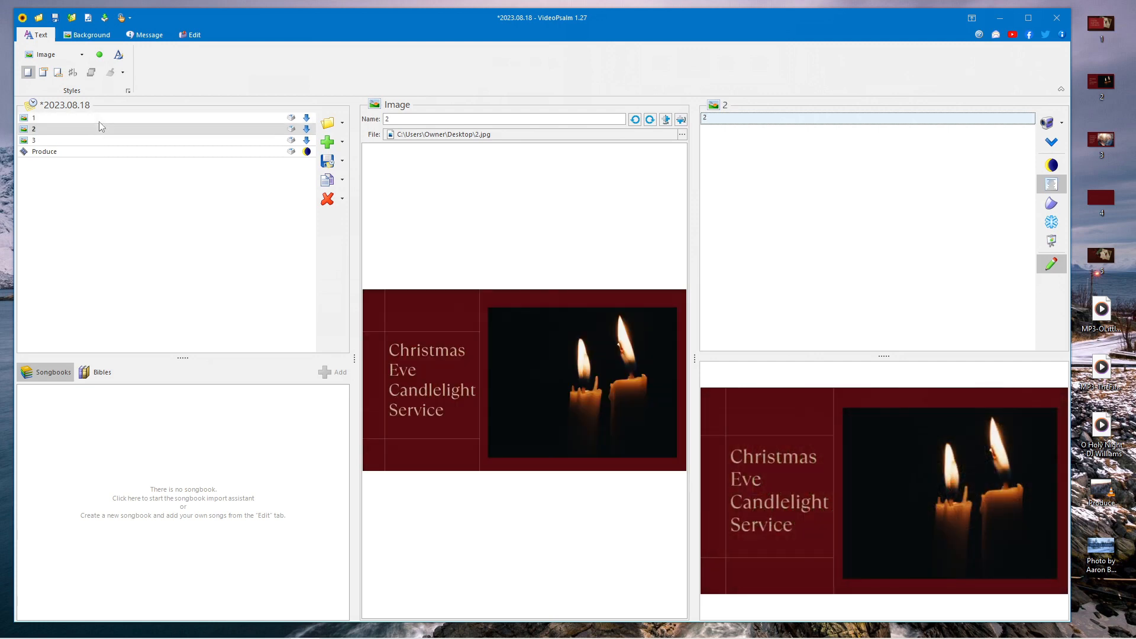
key(Down)
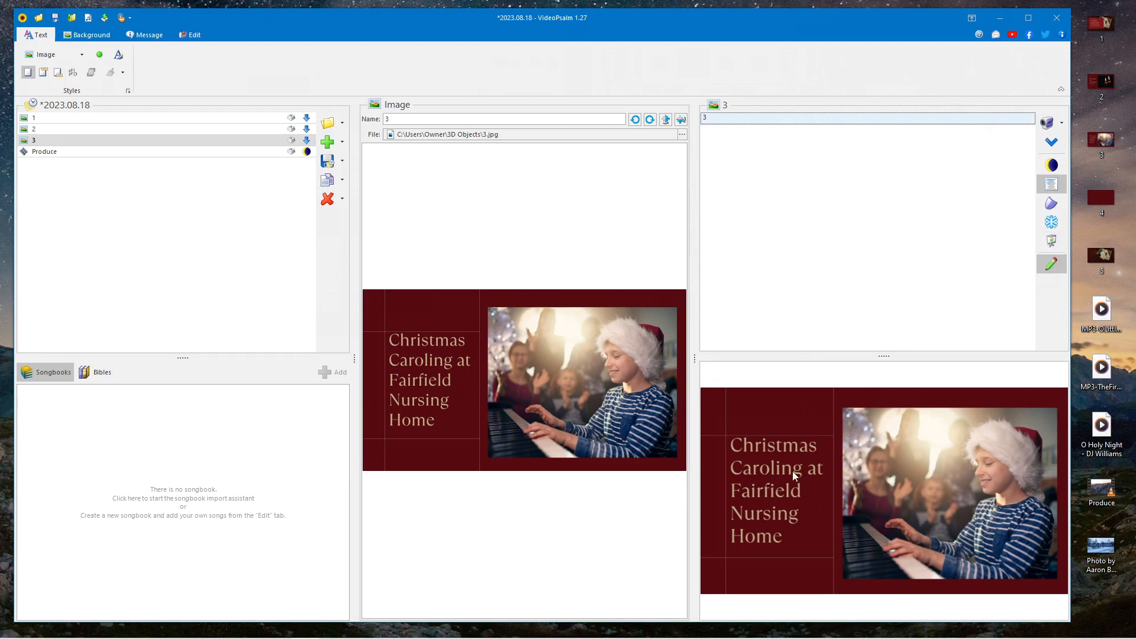
Step: Turn on the presentation output screen and turn it off again
click(1051, 241)
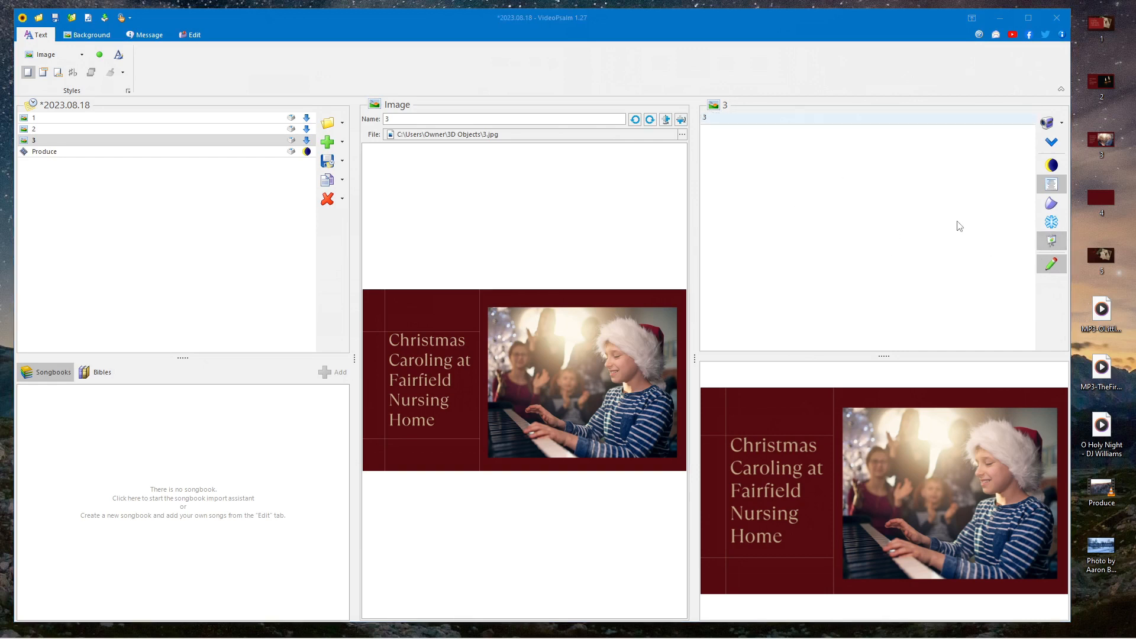
click(1053, 241)
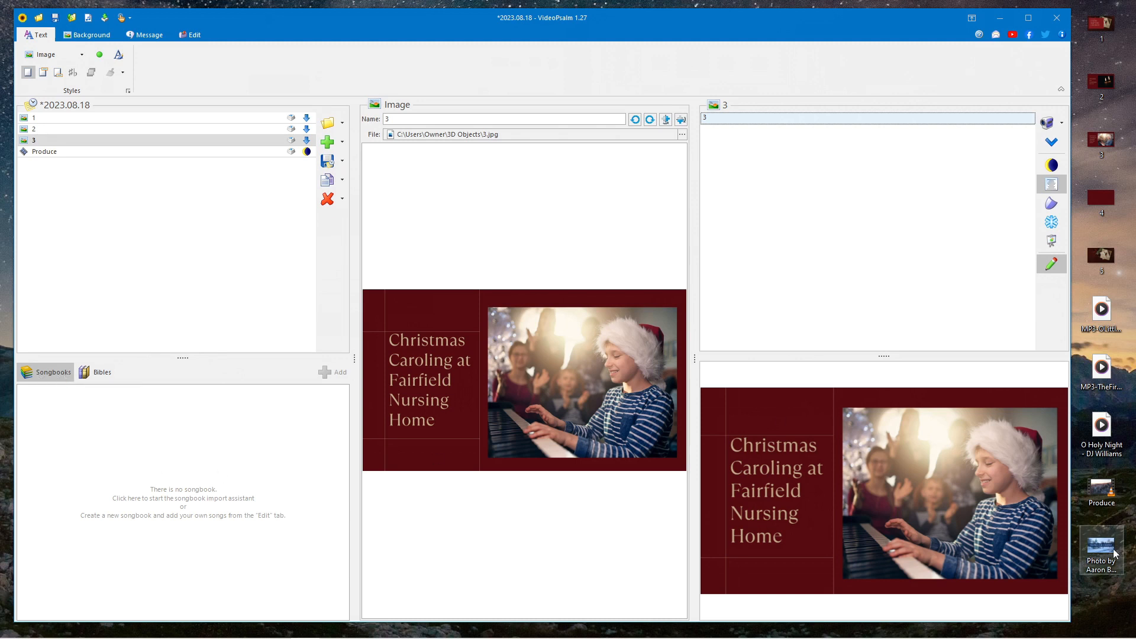
Step: Add the Unsplash photo from the desktop to the end of the agenda, and open the songbooks settings
drag(1110, 552, 105, 260)
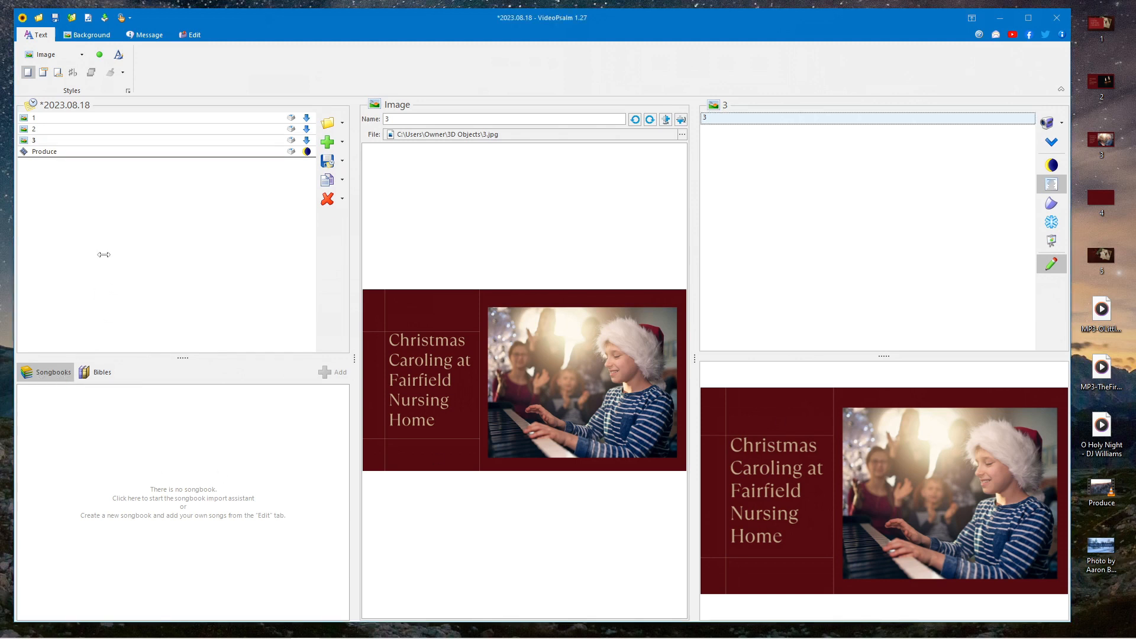
click(58, 374)
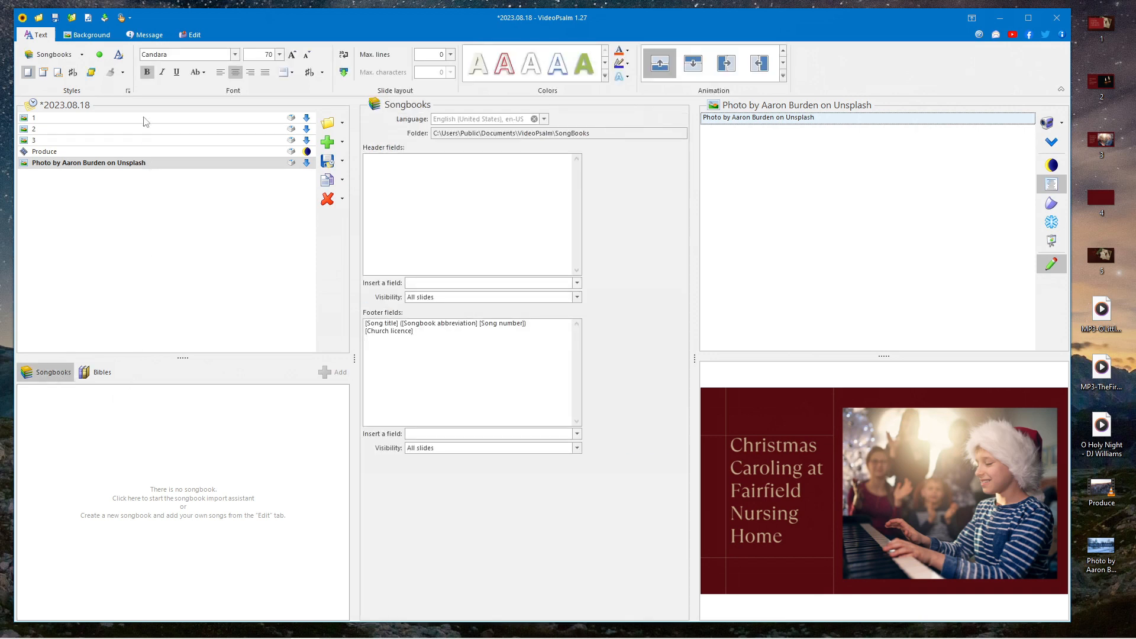
Step: Start the Import Assistant and choose to import a songbook from the VideoPsalm online library
click(105, 19)
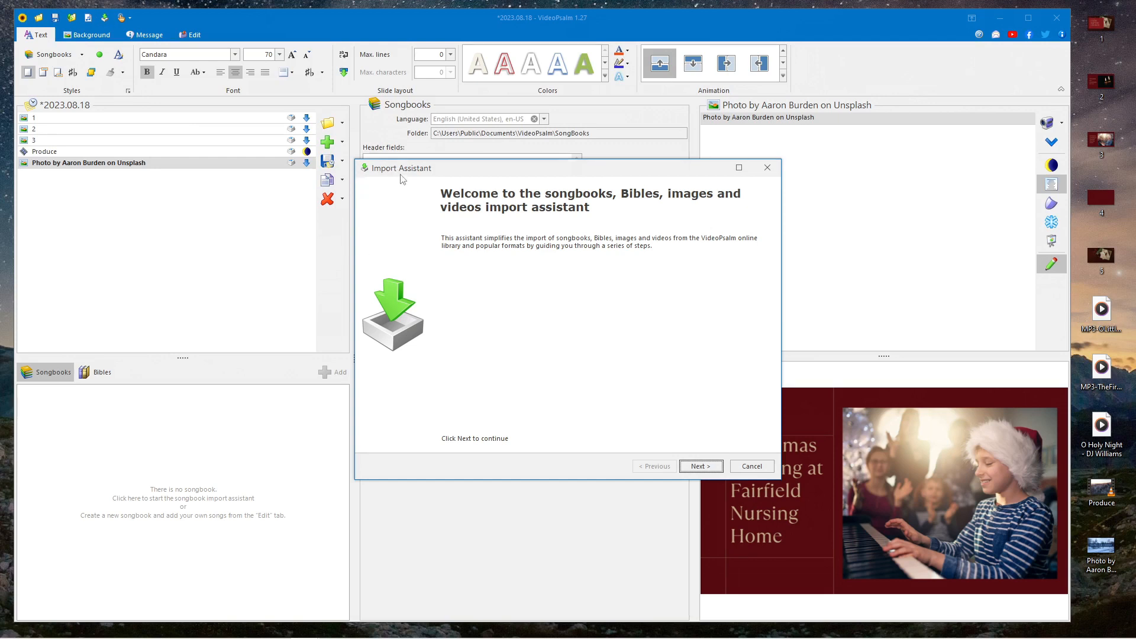
click(702, 467)
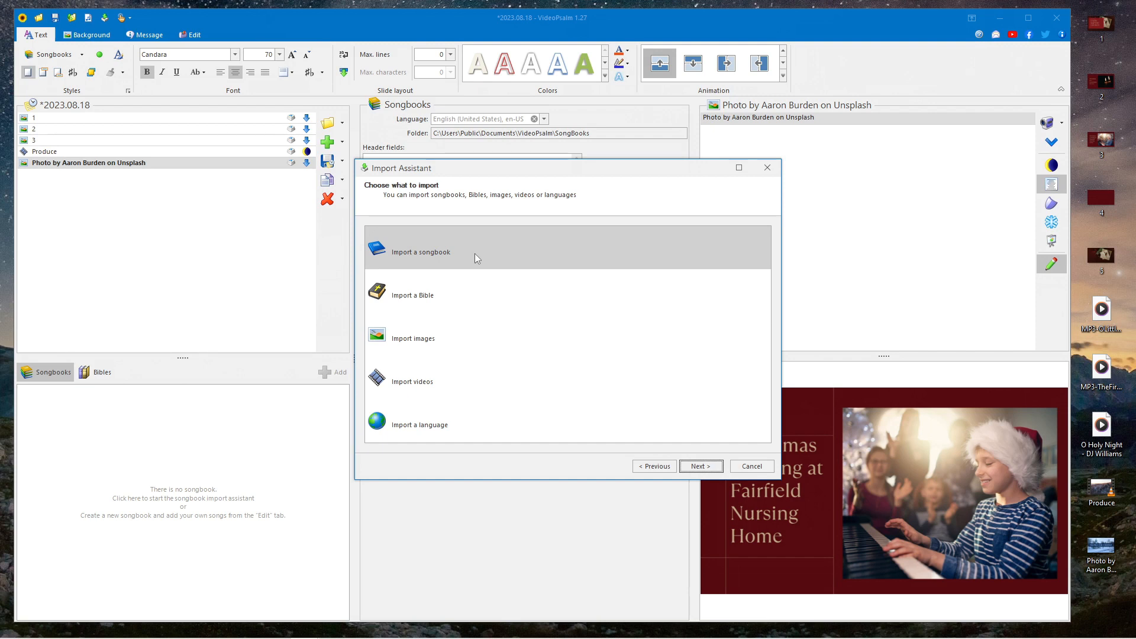
click(520, 262)
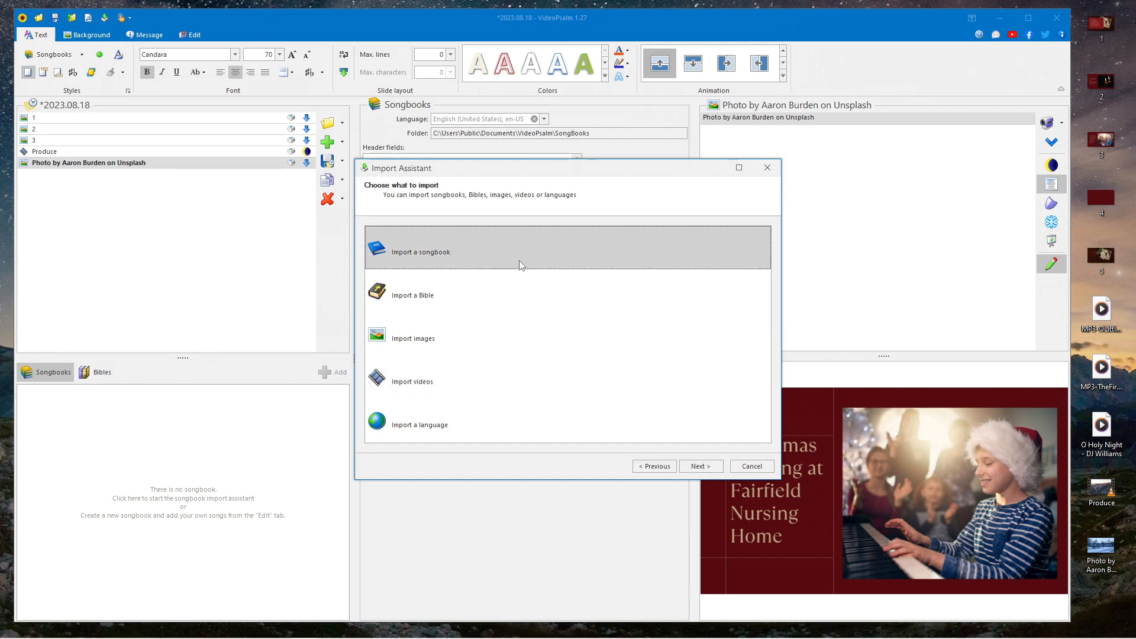
click(709, 472)
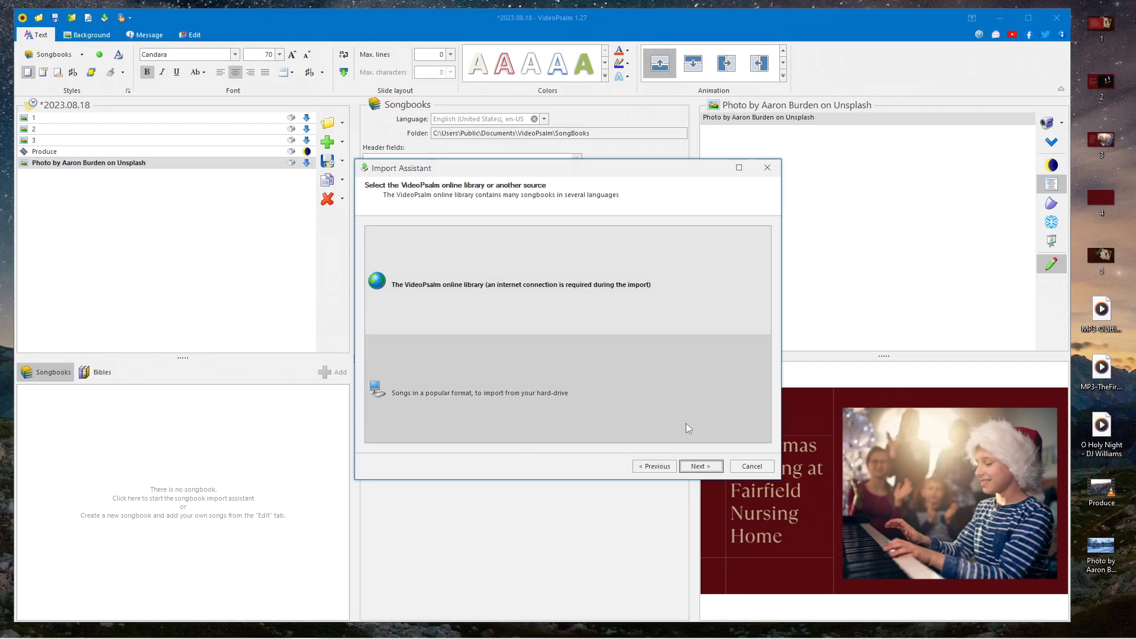
click(716, 469)
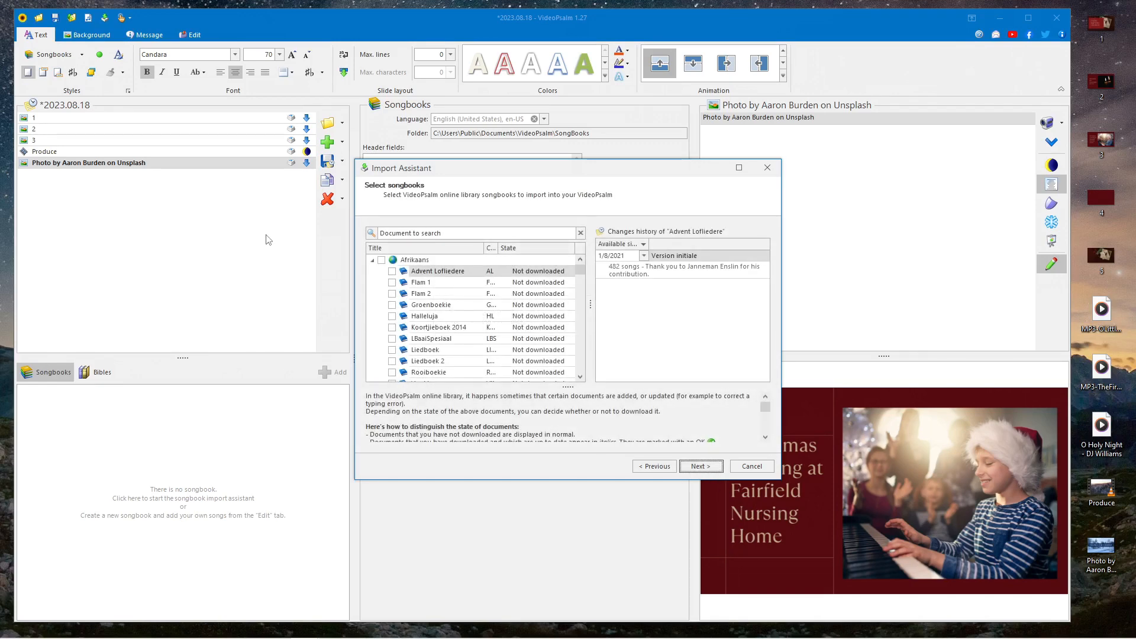
Step: Collapse the language groups listed before English to reach the English songbooks
click(373, 261)
click(372, 273)
click(372, 283)
click(372, 294)
click(372, 306)
click(373, 316)
scroll(443, 354, down, 1)
scroll(443, 354, down, 1)
Step: Mark the English songbooks Advent Hymnal, Chorus (Salvation Army) and Singing the Faith for import
click(392, 283)
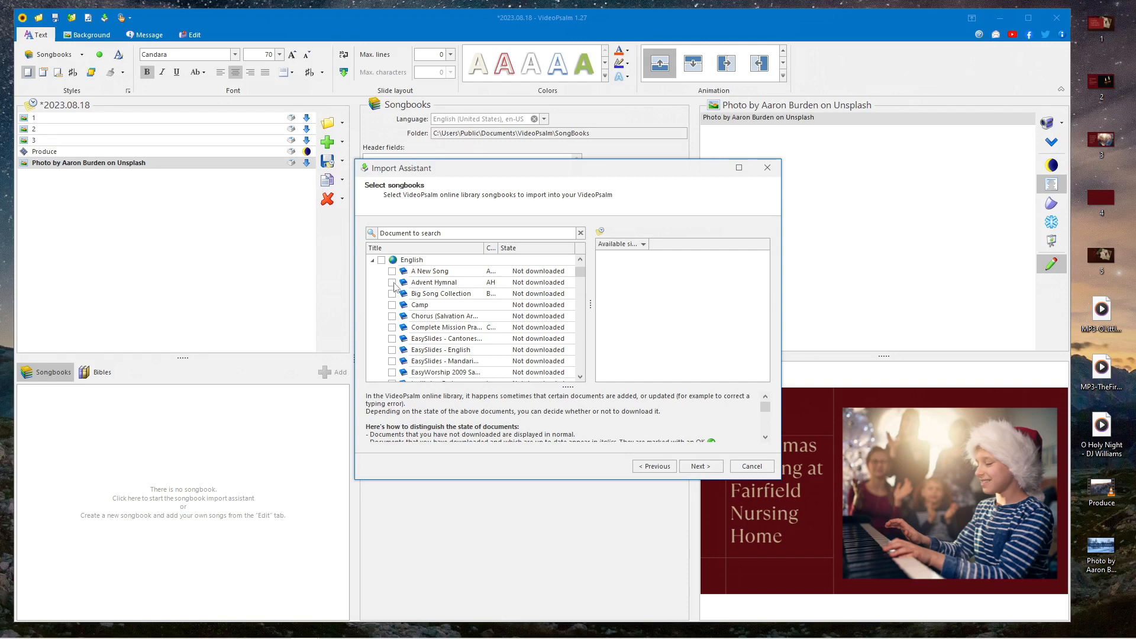
click(392, 317)
scroll(402, 332, down, 2)
scroll(402, 335, down, 2)
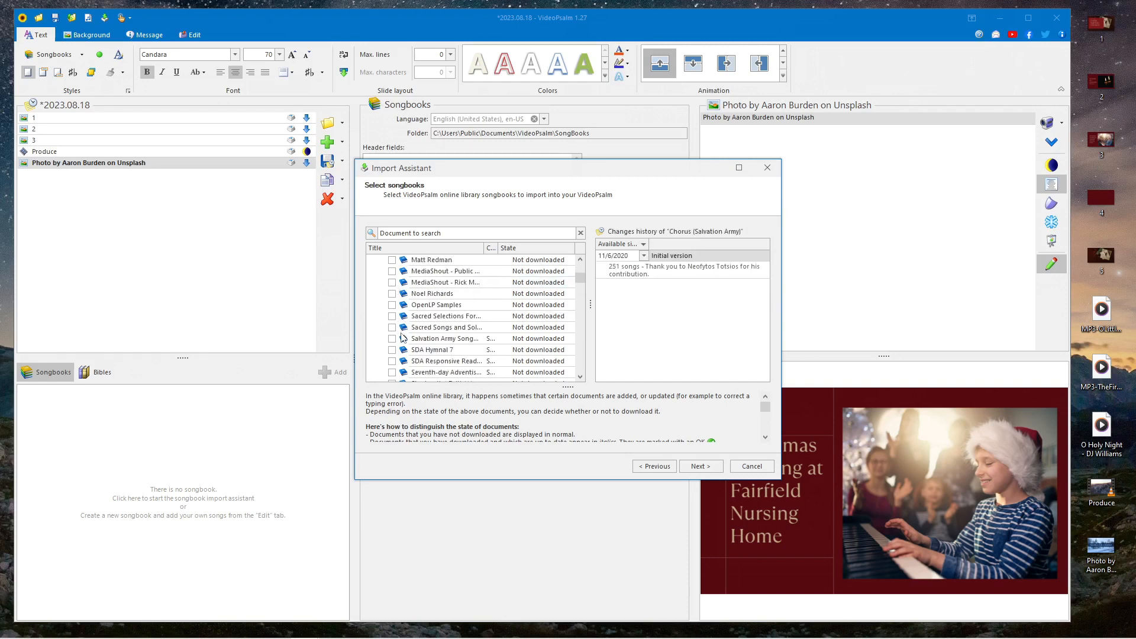
scroll(401, 338, down, 3)
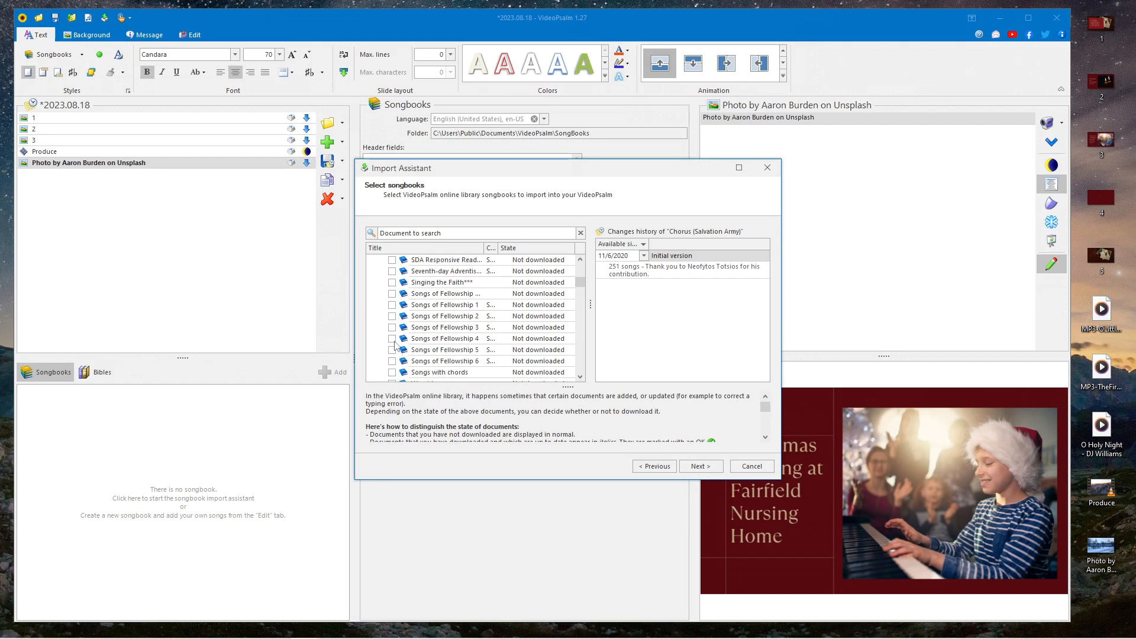
click(393, 283)
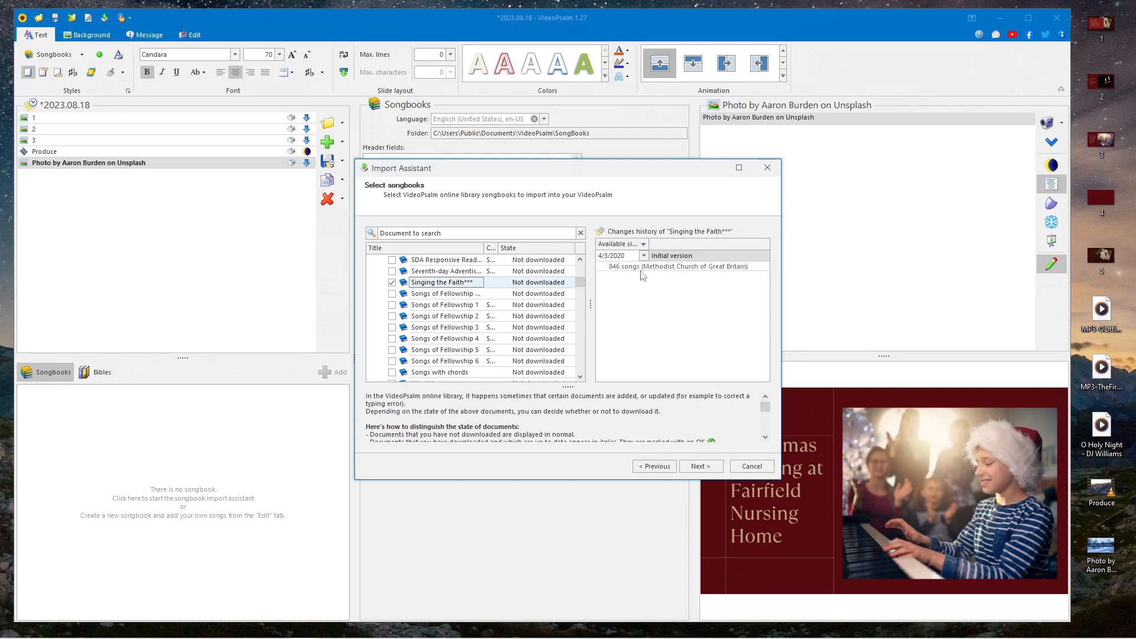
Step: Run the import of the three chosen songbooks and finish the Import Assistant
click(708, 467)
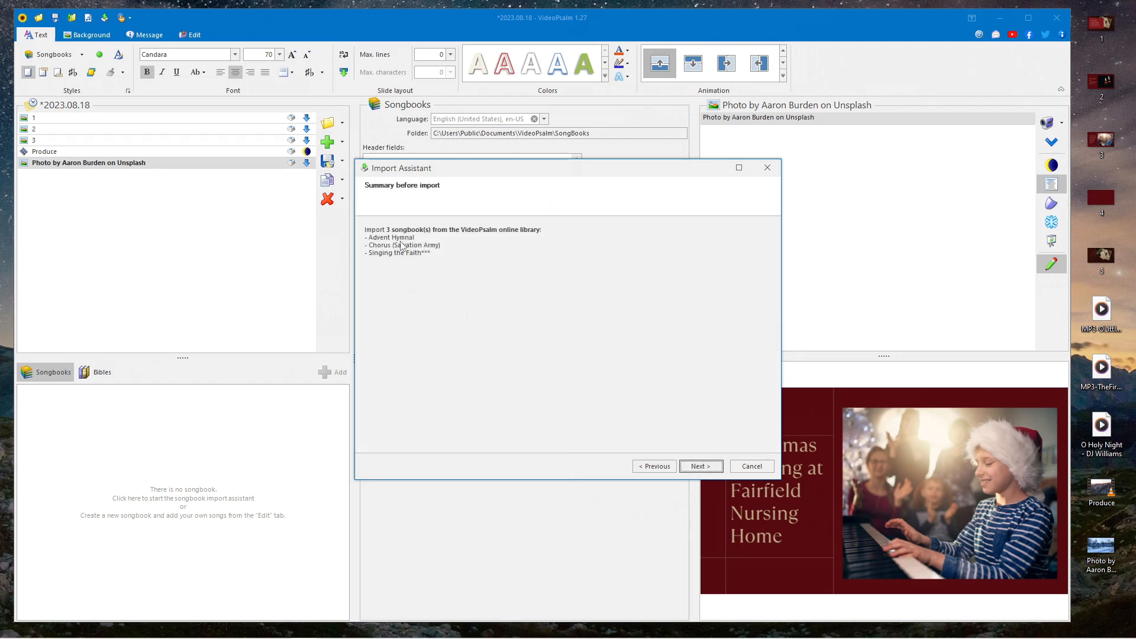
click(705, 466)
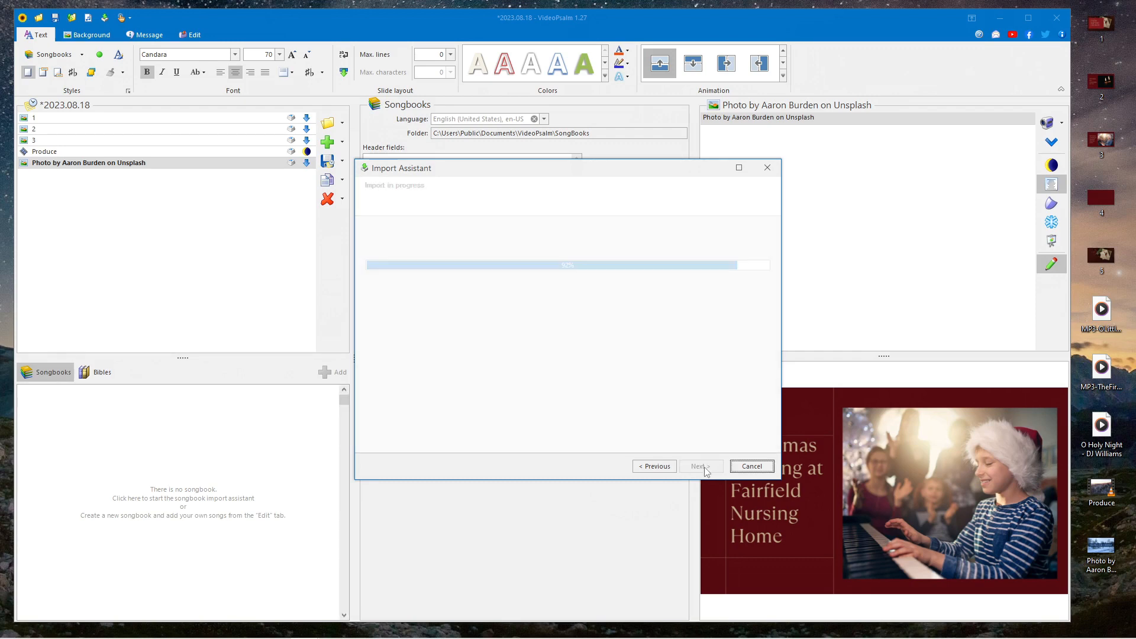
click(702, 467)
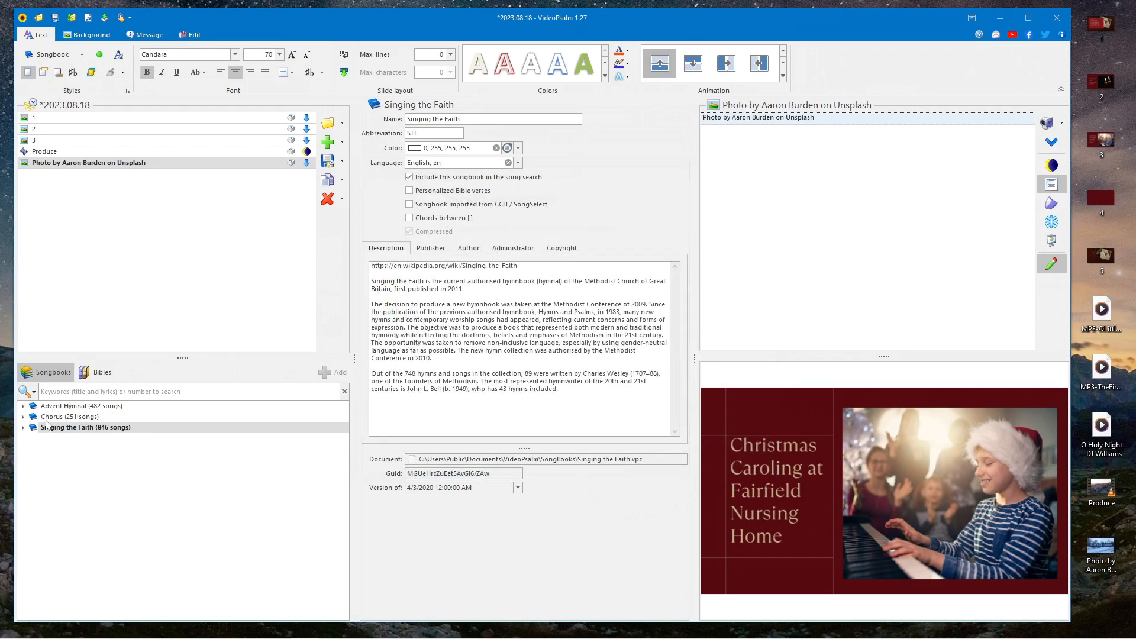
Step: Look through the songs listed in the Advent Hymnal songbook and collapse it again
click(23, 407)
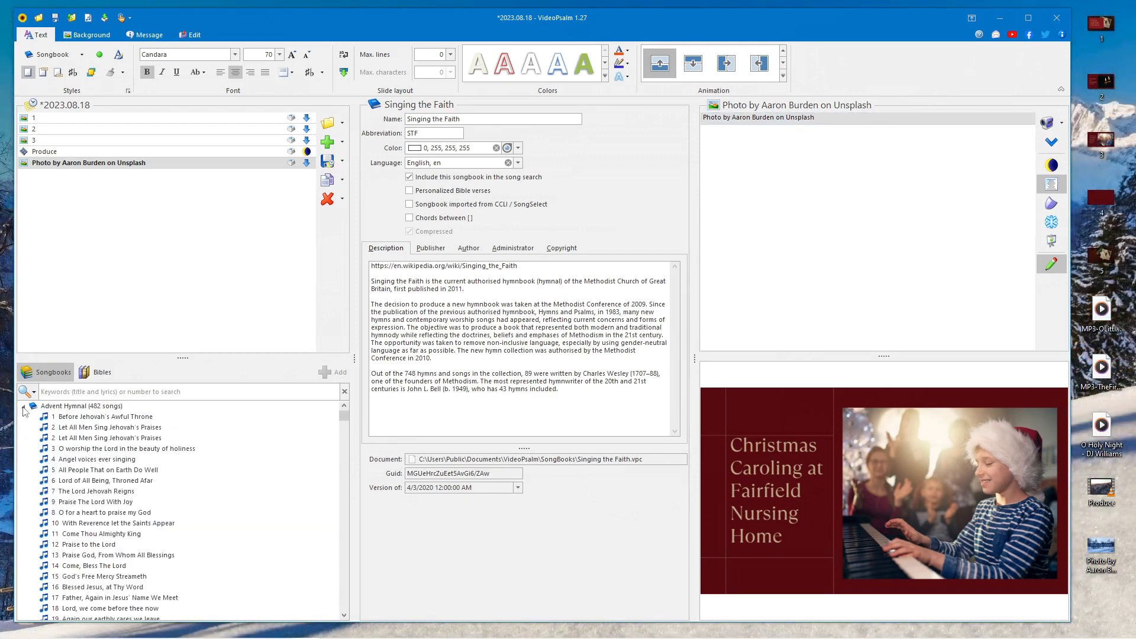
scroll(105, 516, down, 3)
scroll(104, 515, up, 3)
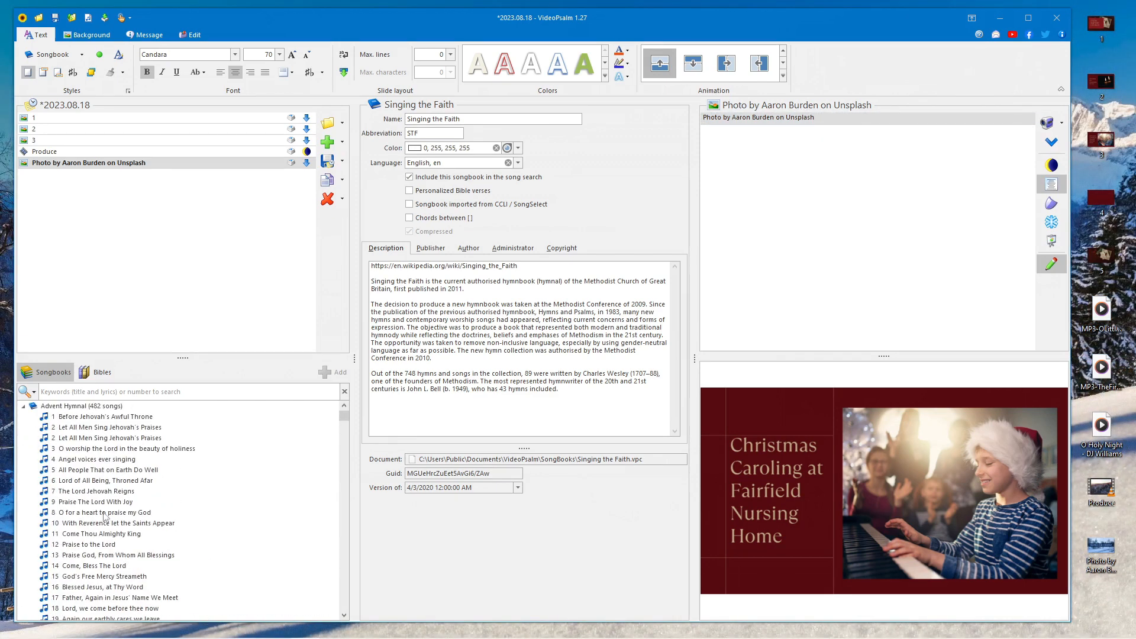
click(23, 407)
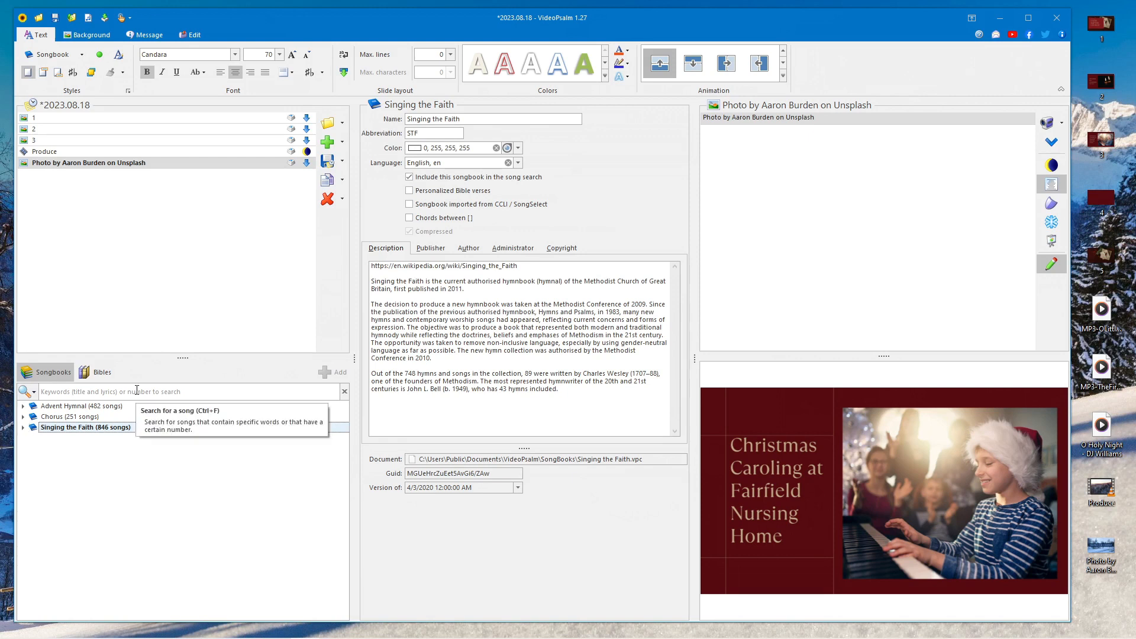
Step: Search the songbooks for "o little town" and add the Advent Hymnal version of O Little Town Of Bethlehem to the agenda's end
click(106, 392)
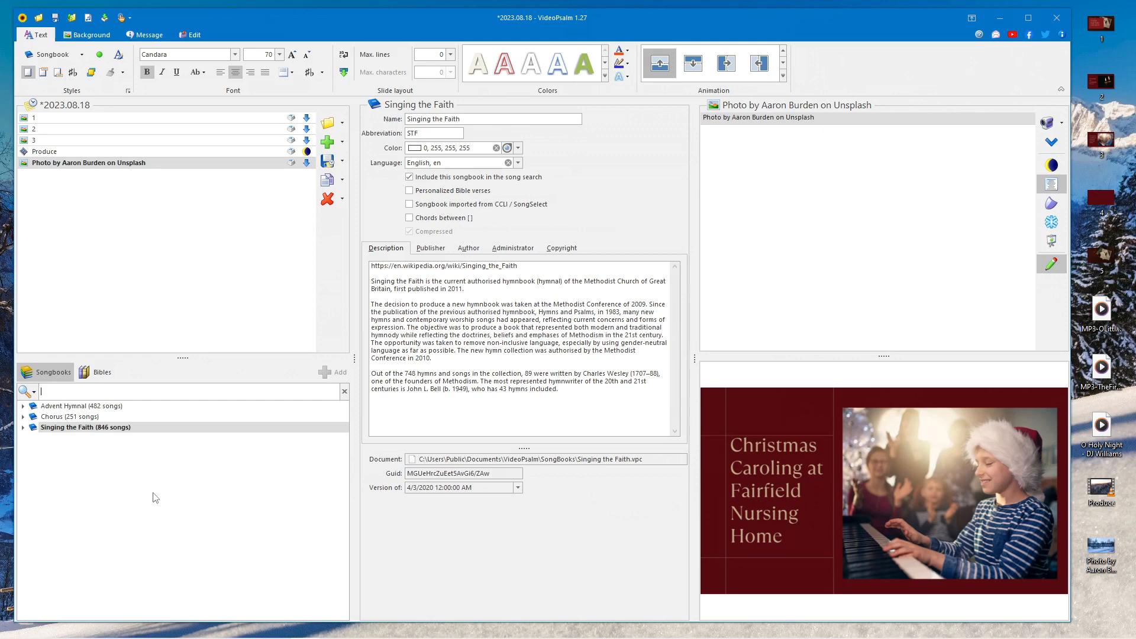
text(o l)
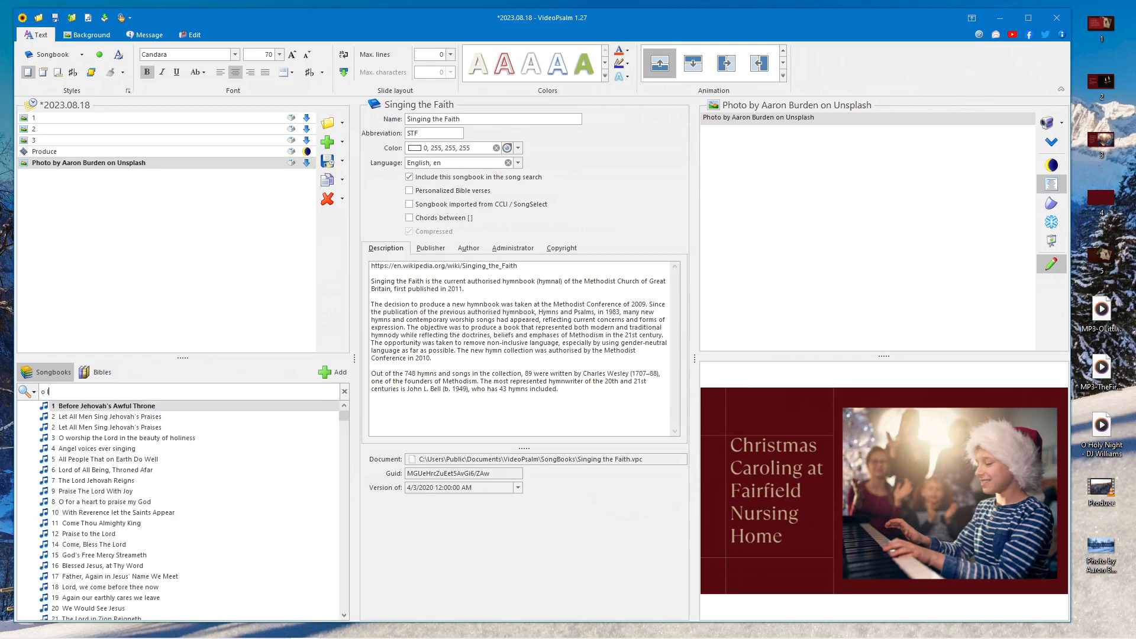
text(ittl)
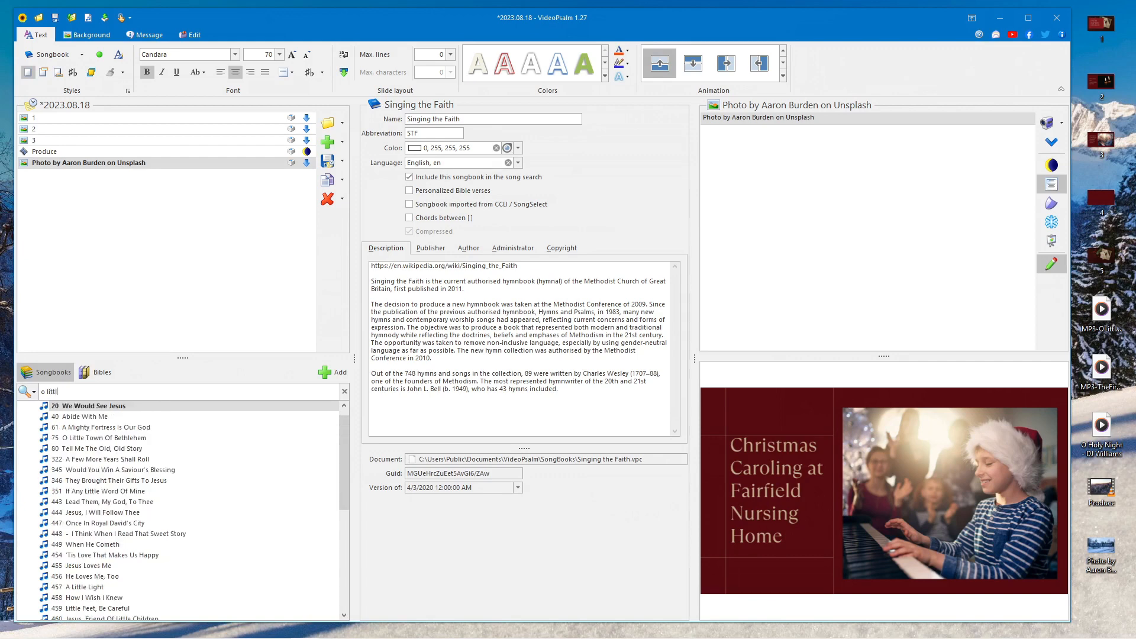
text(e town)
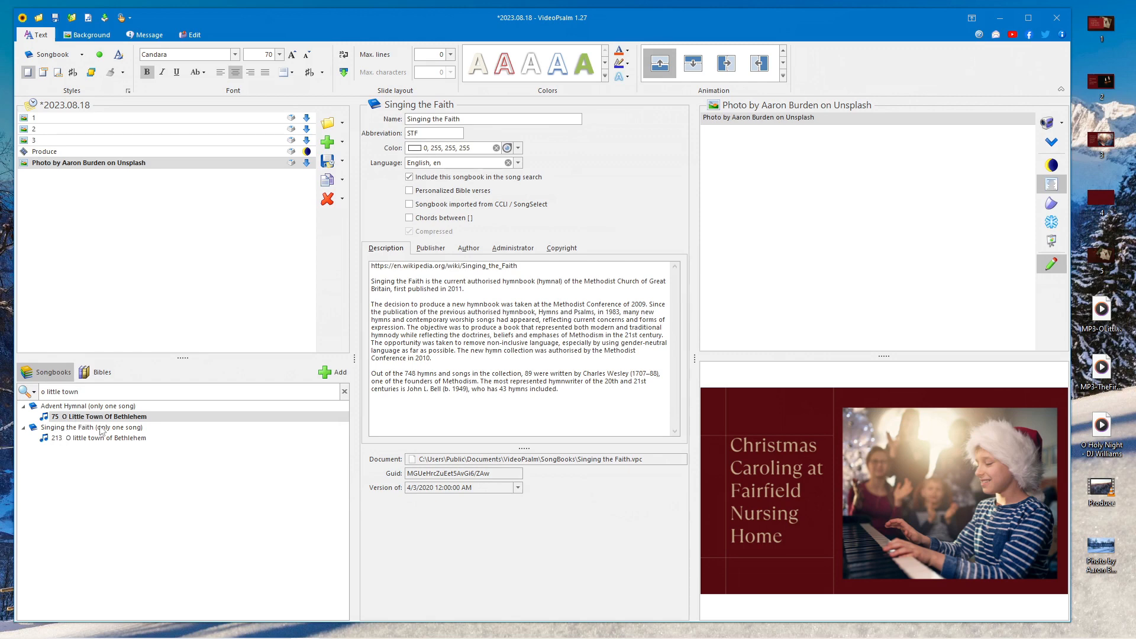
drag(82, 416, 58, 262)
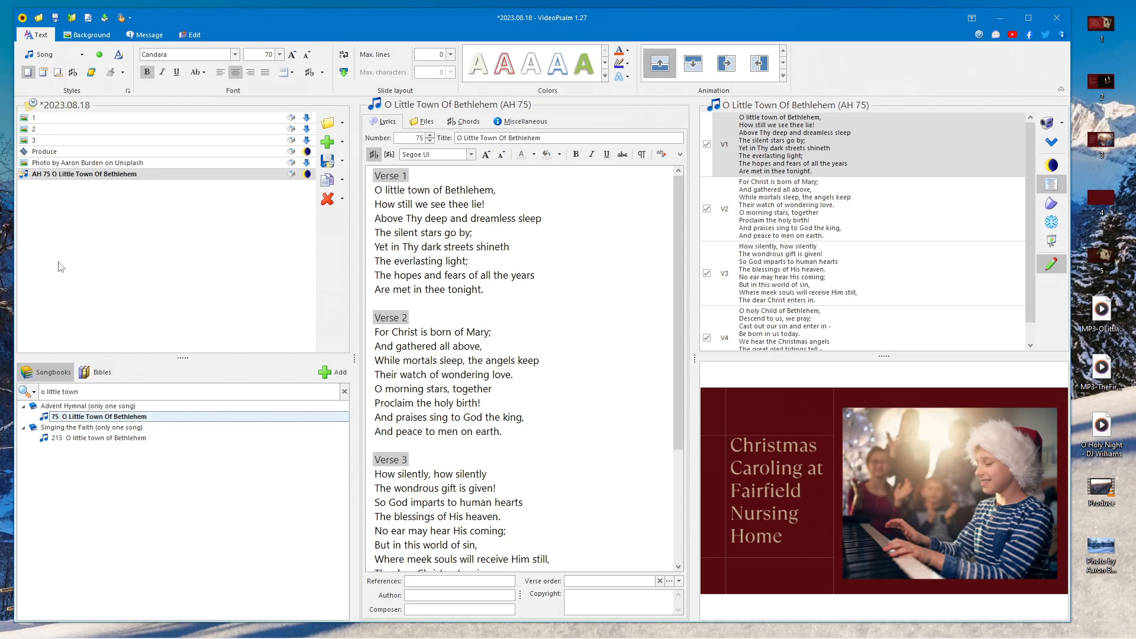
Step: Search the songbooks for "the first noel" and add The First Noel from Advent Hymnal to the agenda
click(117, 391)
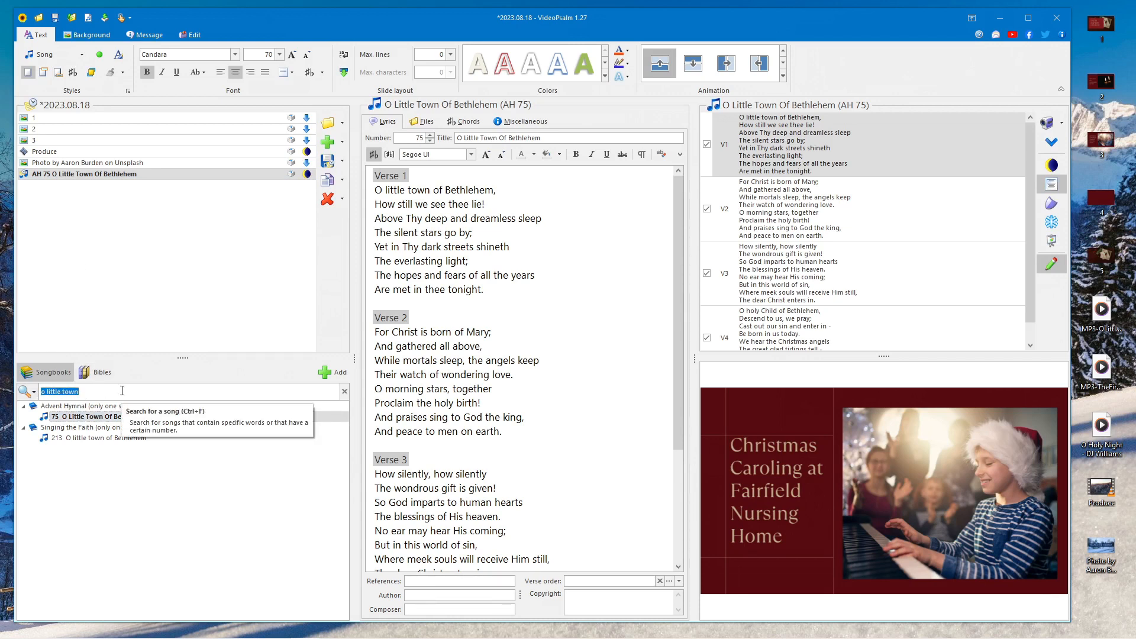
text(the)
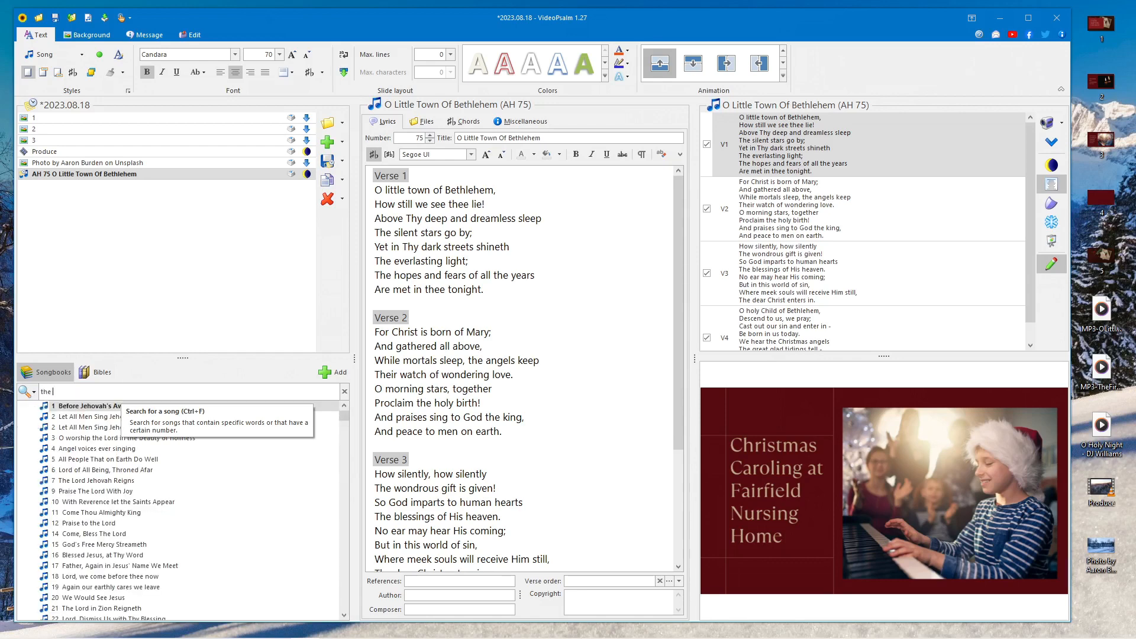
text( first noel)
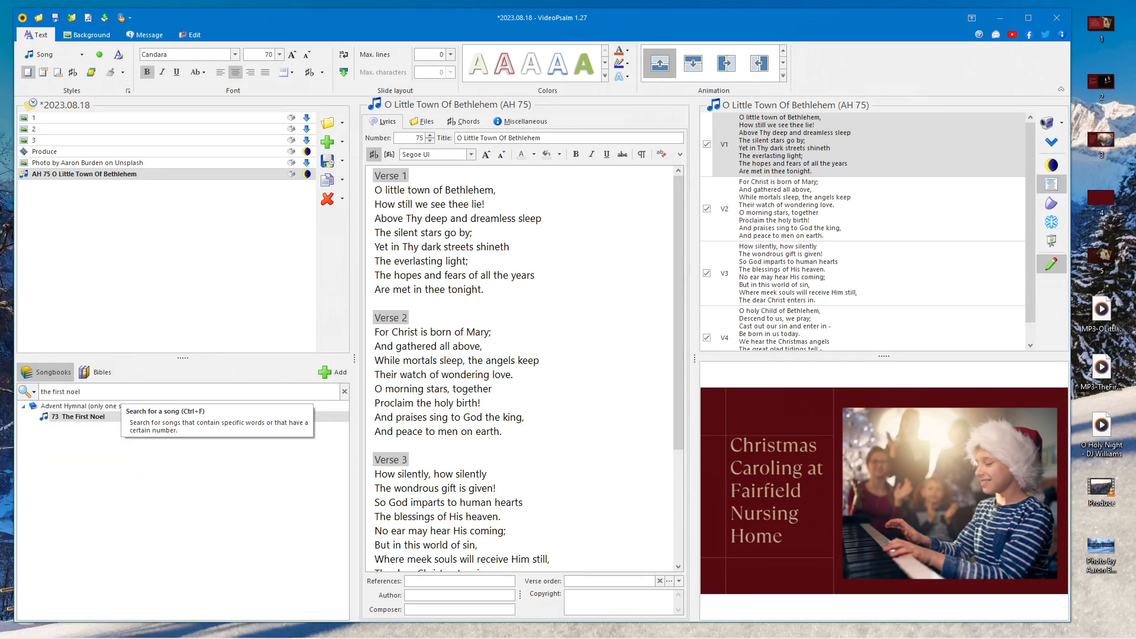
click(339, 373)
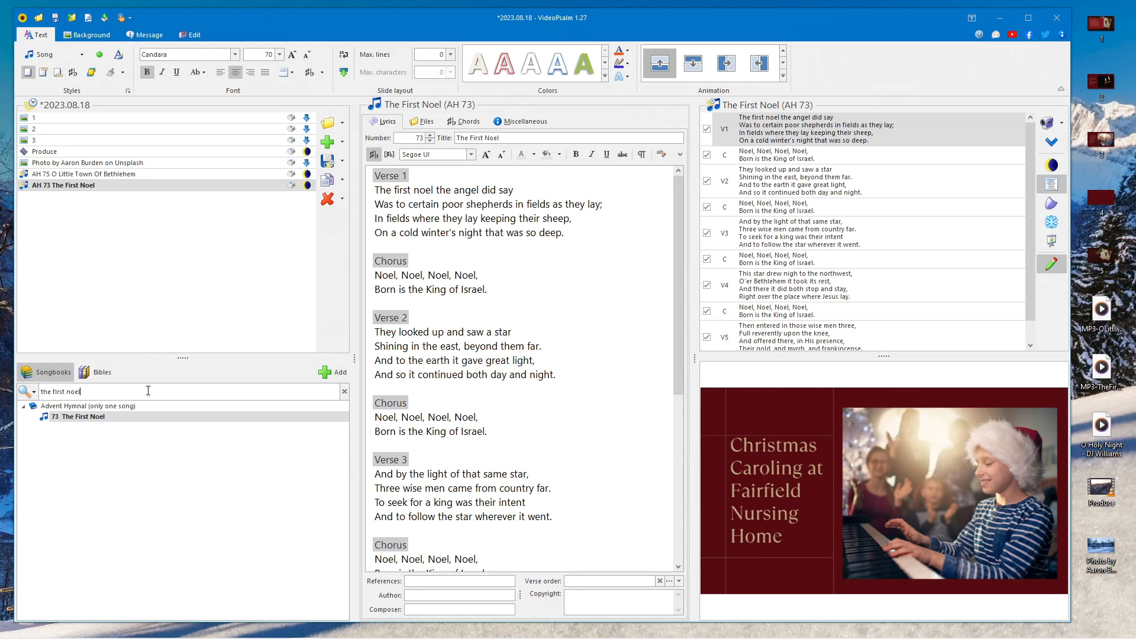
Step: Add The First Noel to the agenda a second time and remove the duplicate entry
click(335, 373)
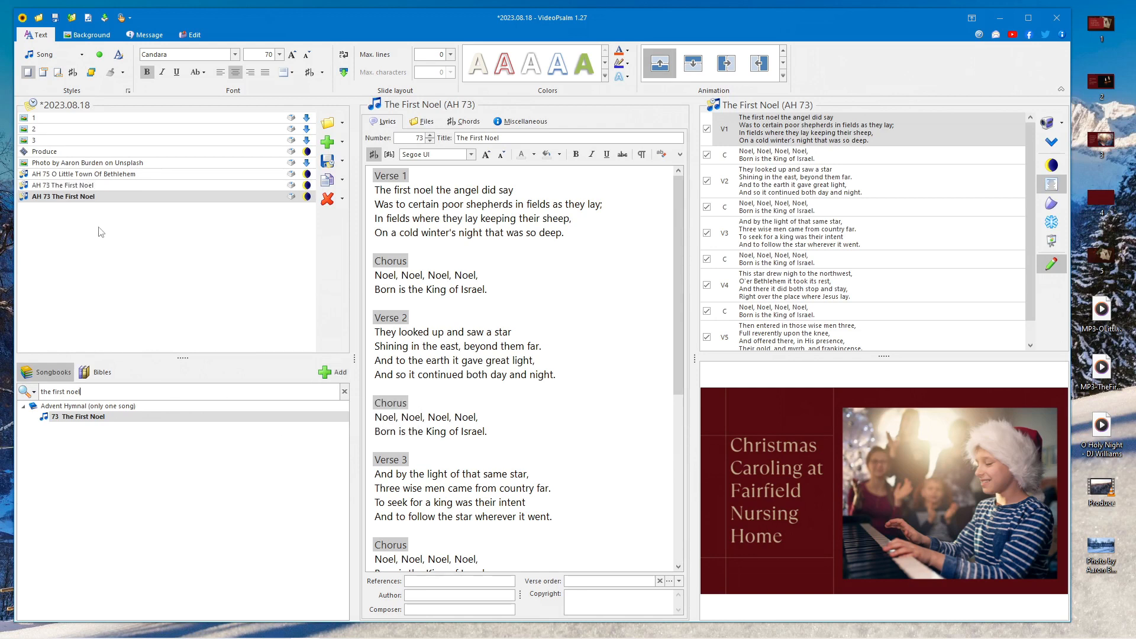
click(113, 187)
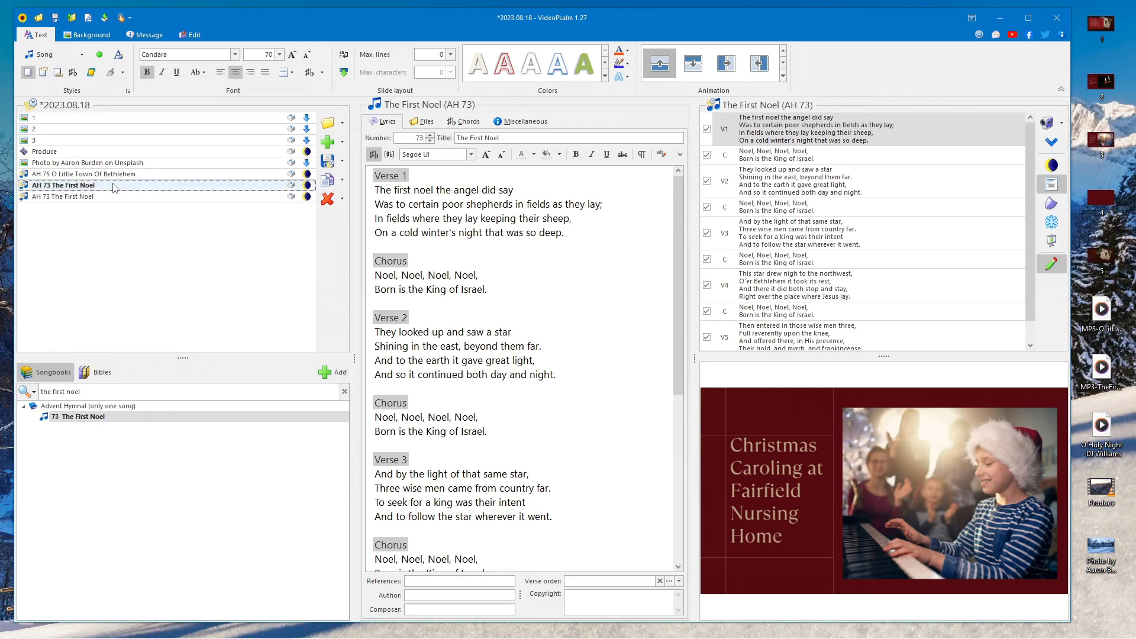
click(328, 202)
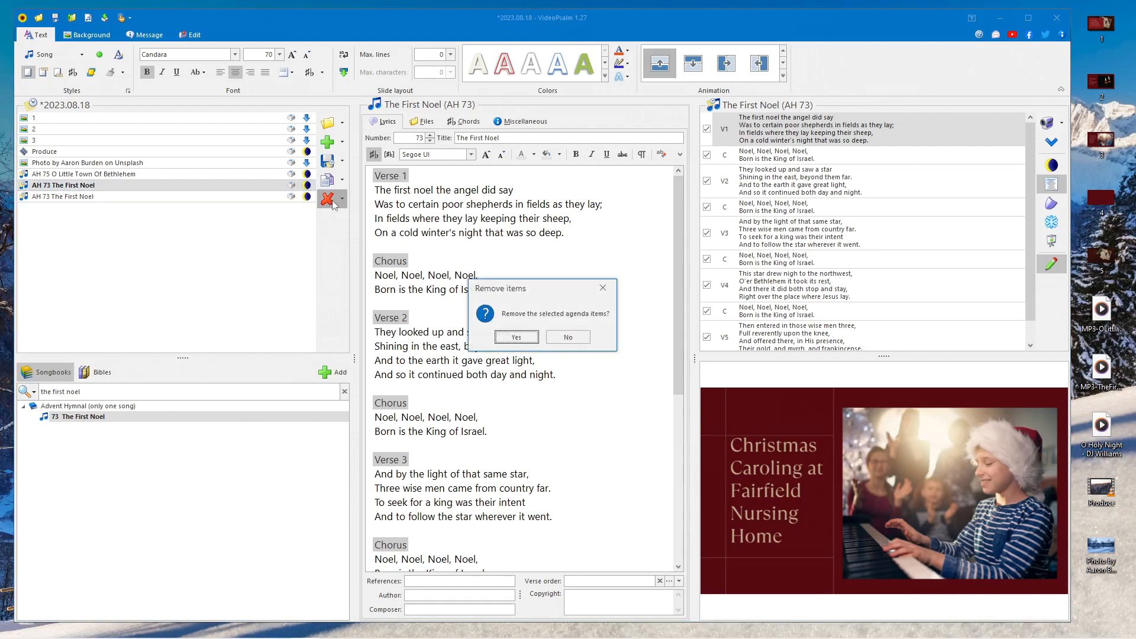
click(530, 339)
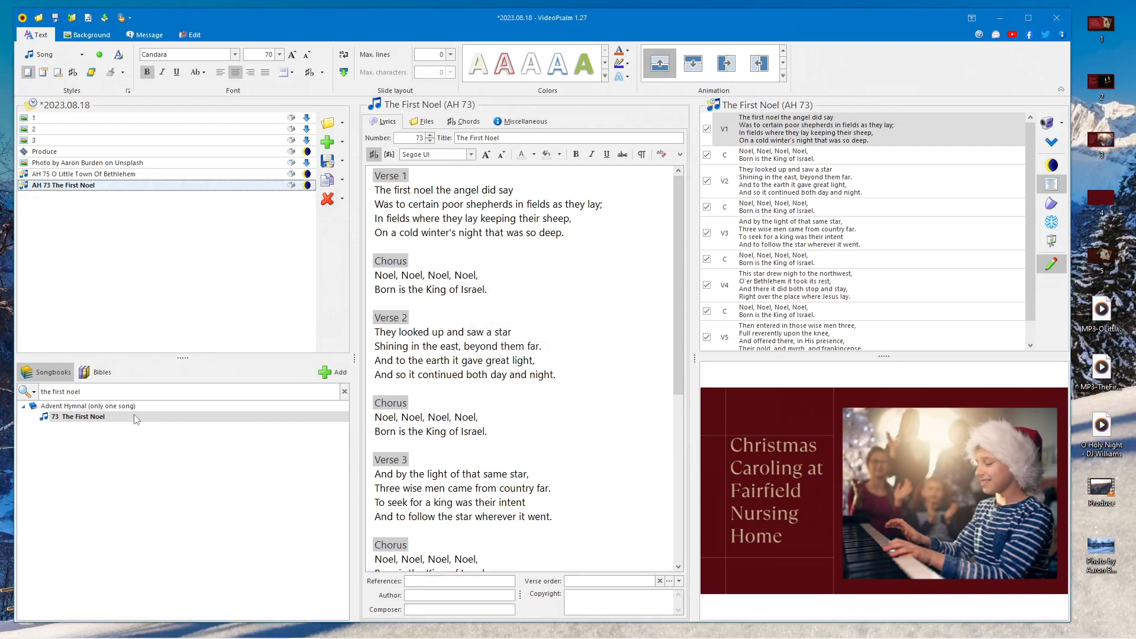
Step: Clear the song search, switch to the Bibles, and add John 1:1 from the King James Version to the agenda
click(344, 391)
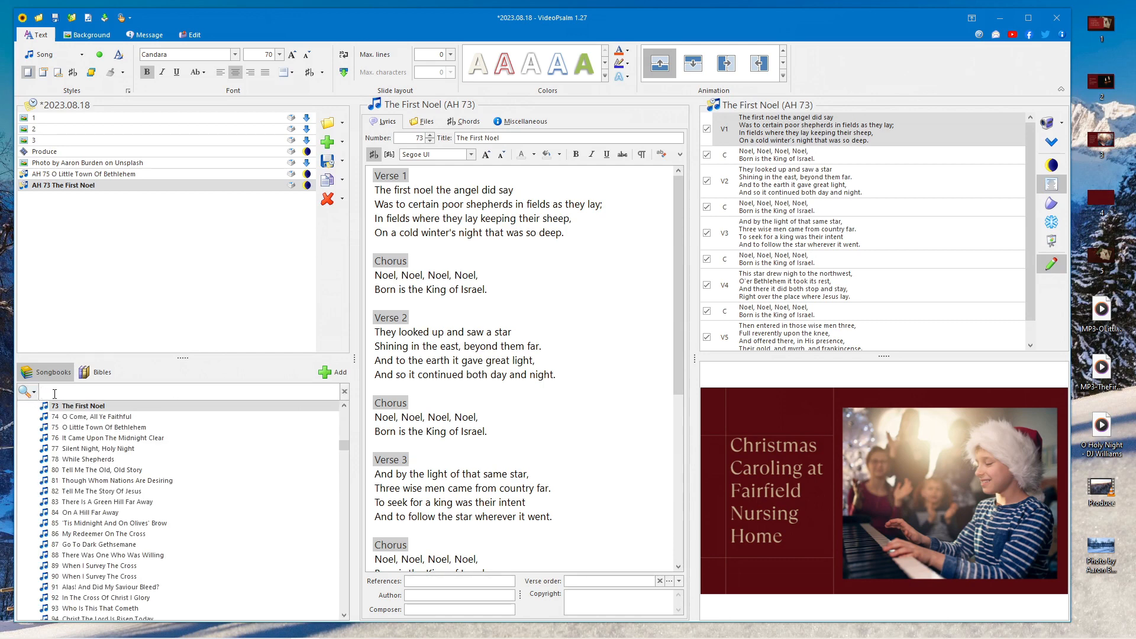
click(105, 379)
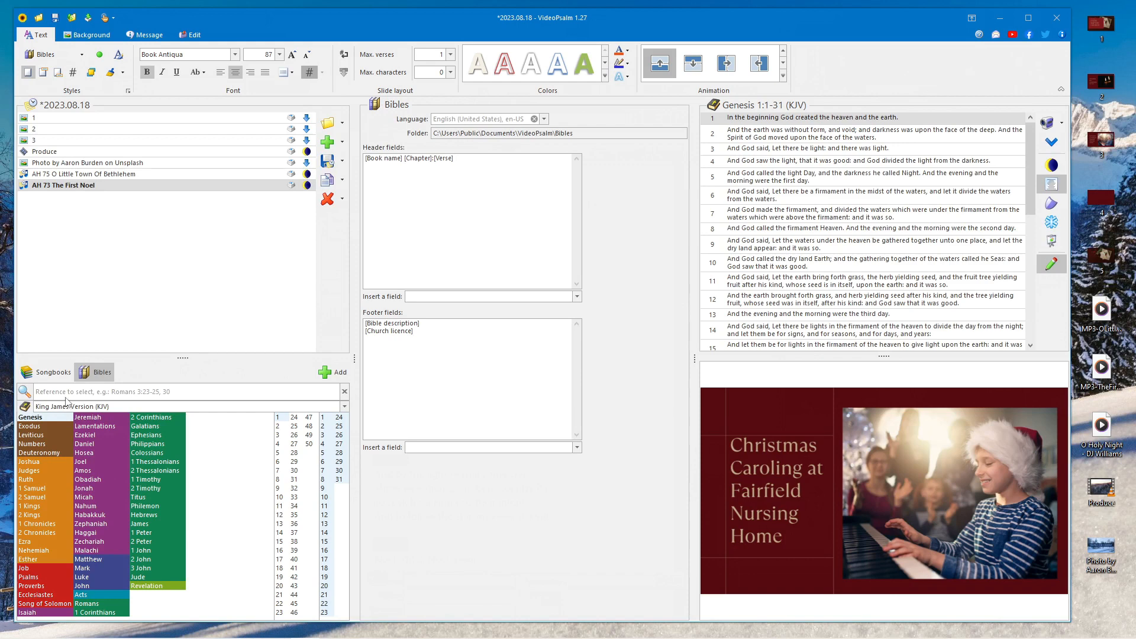
click(68, 392)
text(John 1:)
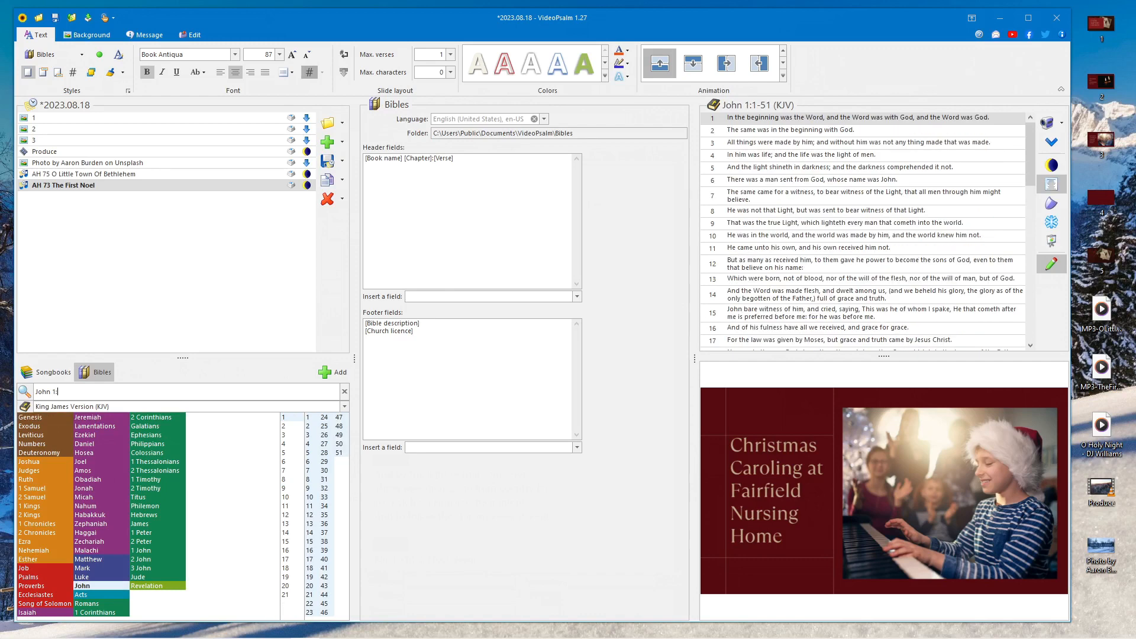
text(1)
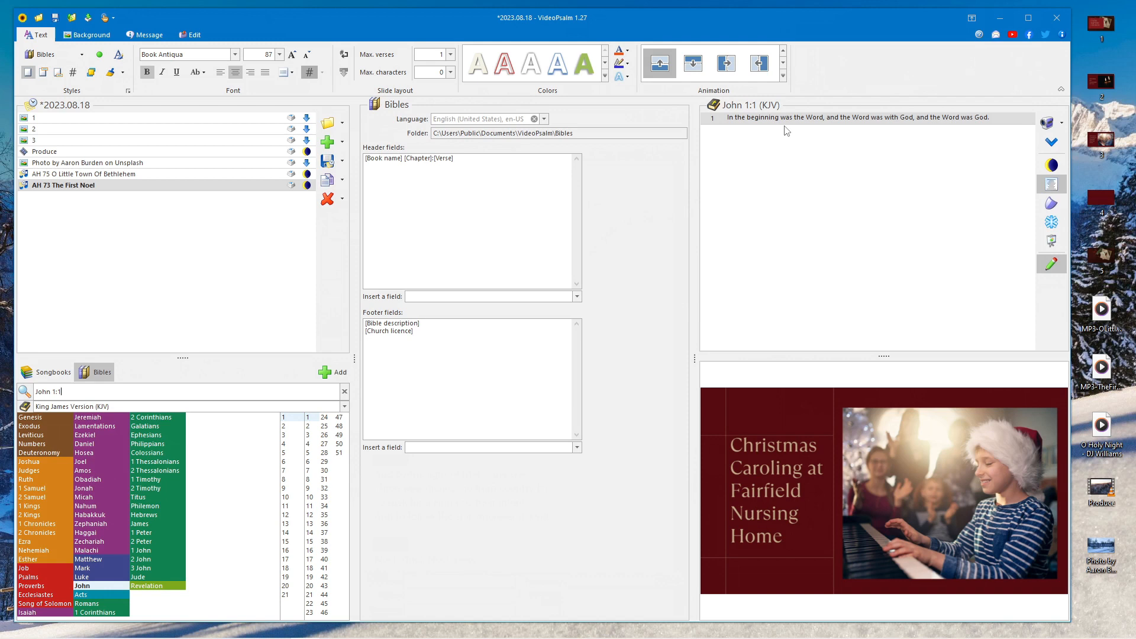
click(326, 372)
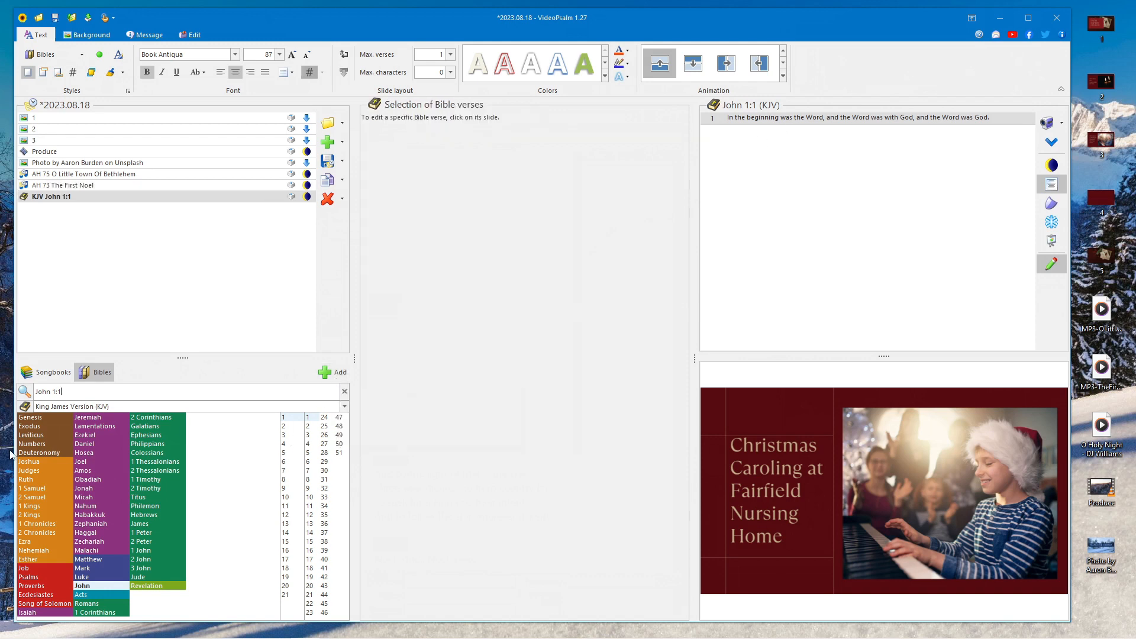
Step: Select Luke chapter 2, verses 1 to 14, in the King James Version and add the passage to the agenda
click(86, 577)
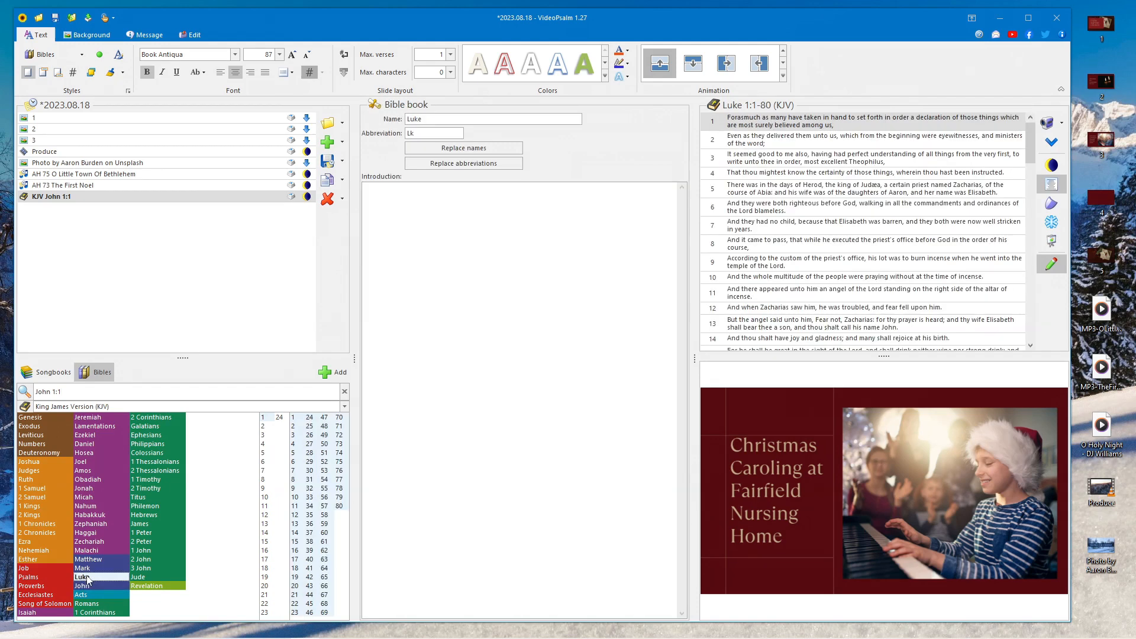
click(264, 426)
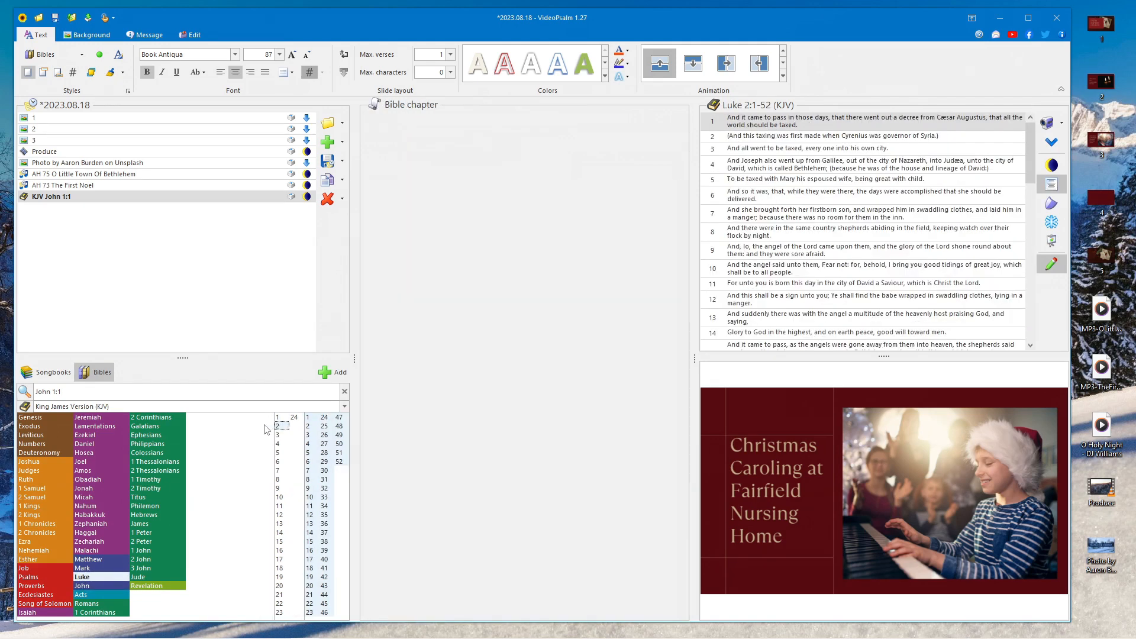
click(309, 418)
drag(314, 421, 320, 537)
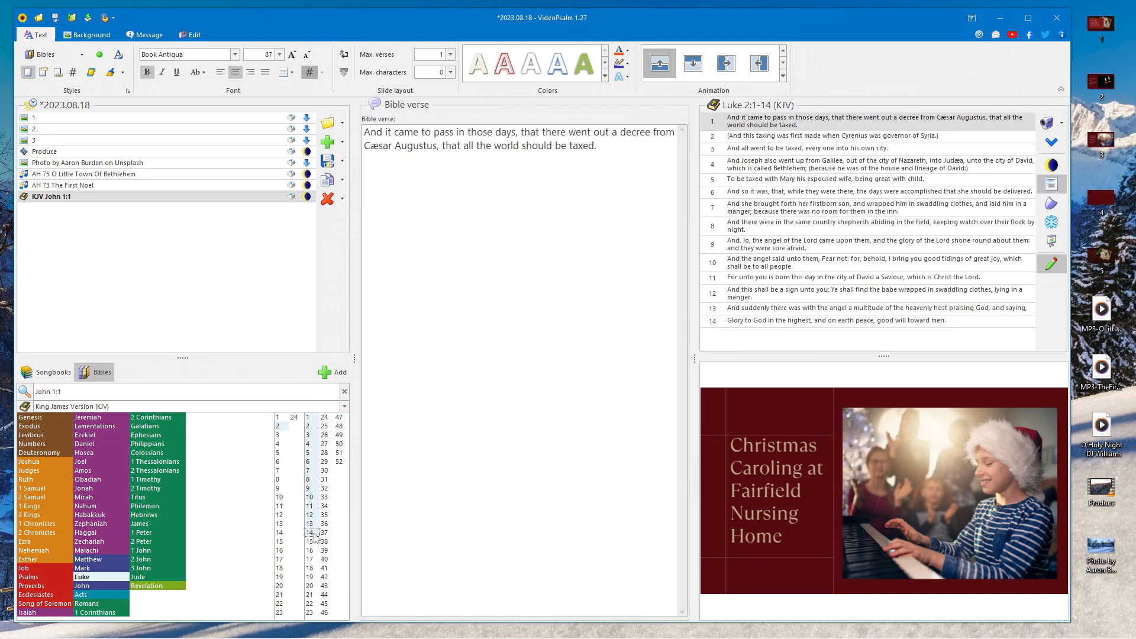
click(332, 373)
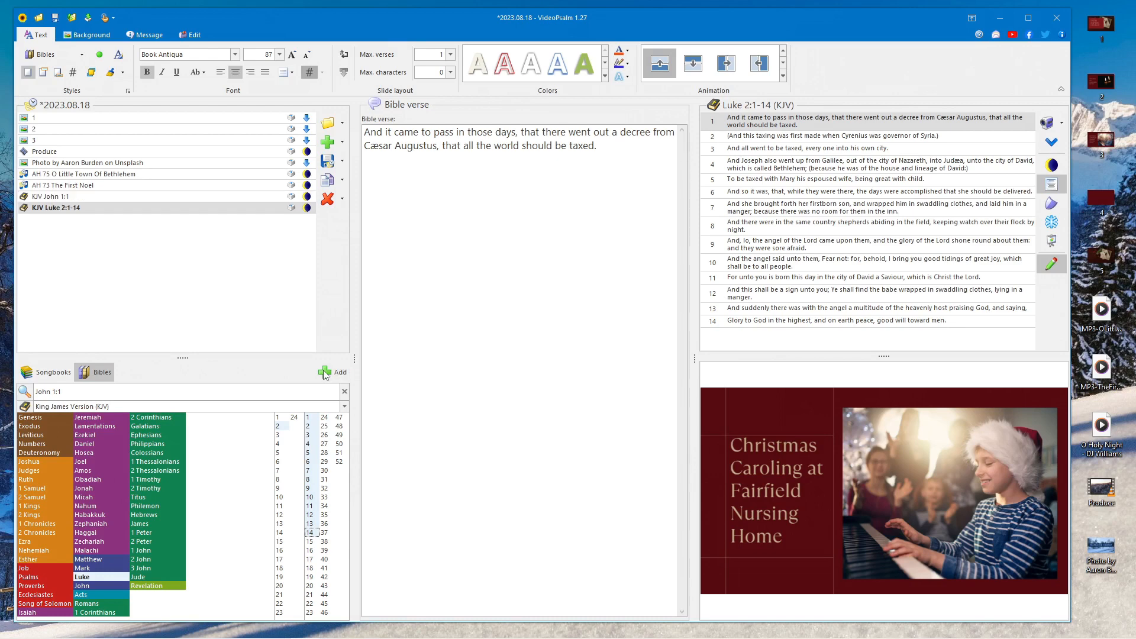
Step: Remove the John 1:1 Bible item from the agenda
click(106, 196)
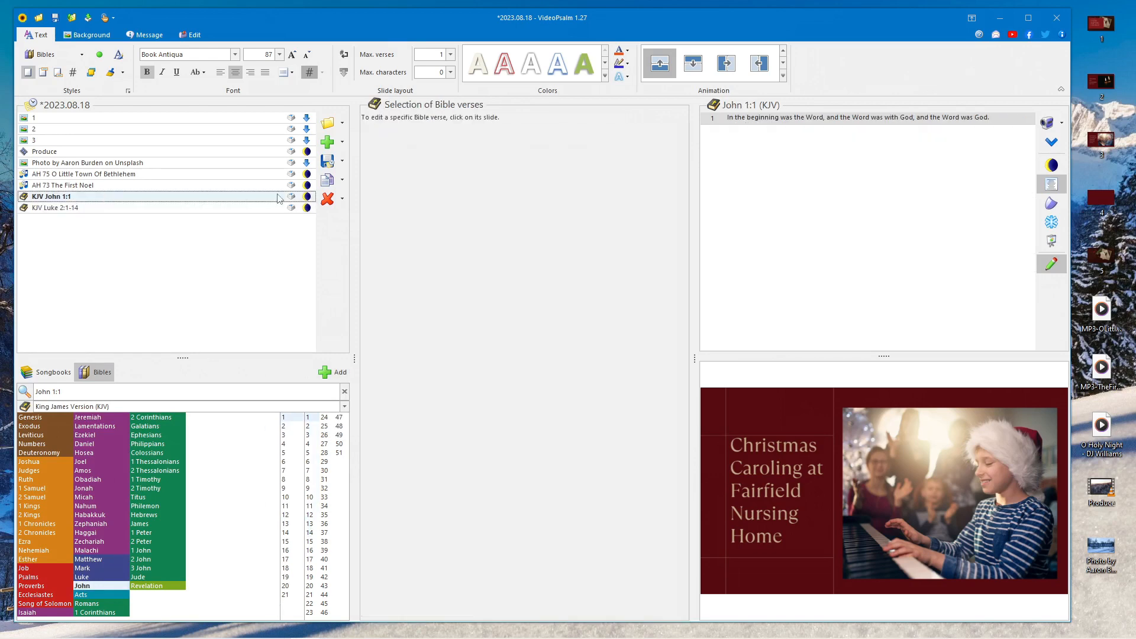
click(327, 198)
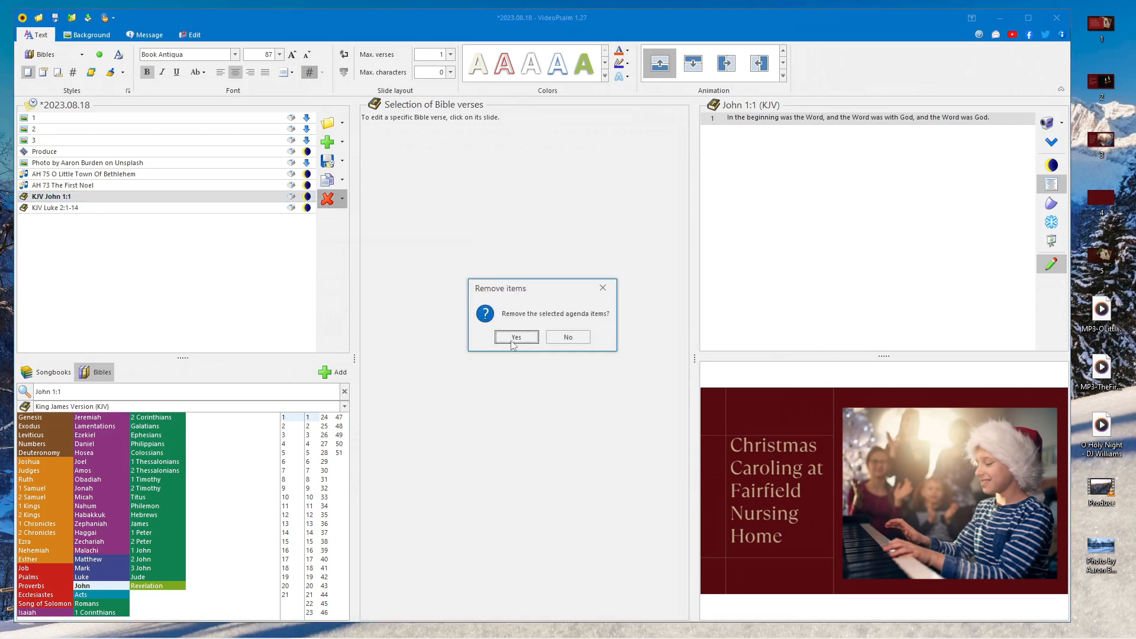
click(517, 337)
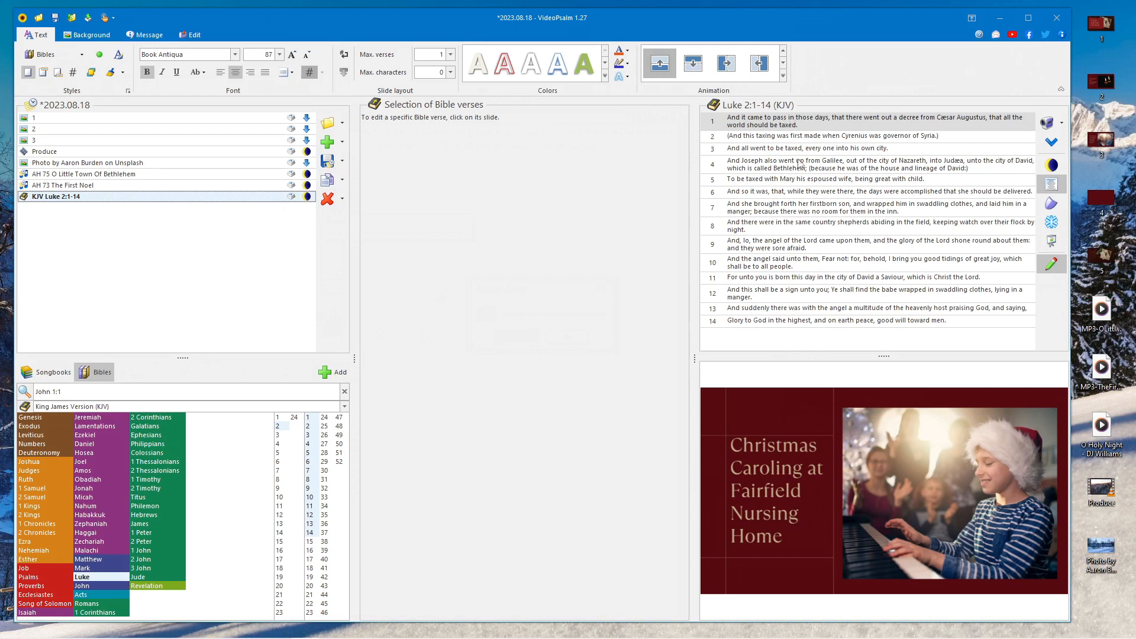
Step: Preview verses 1 to 6 of the Luke 2:1-14 passage, return to verse 1, and save the agenda
click(764, 126)
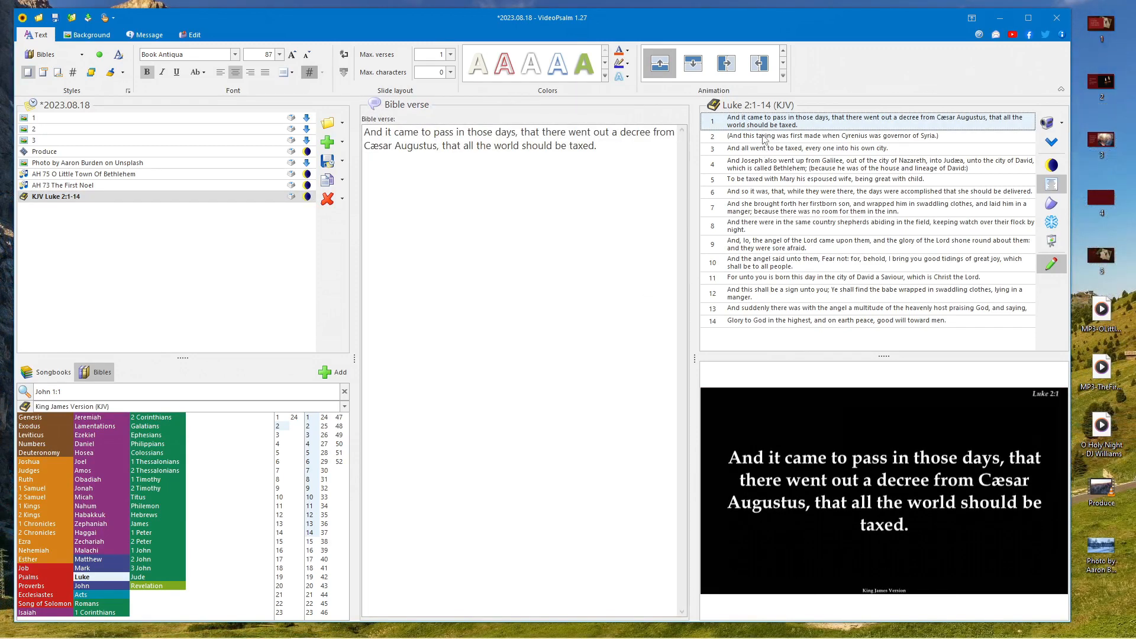
click(763, 138)
click(767, 149)
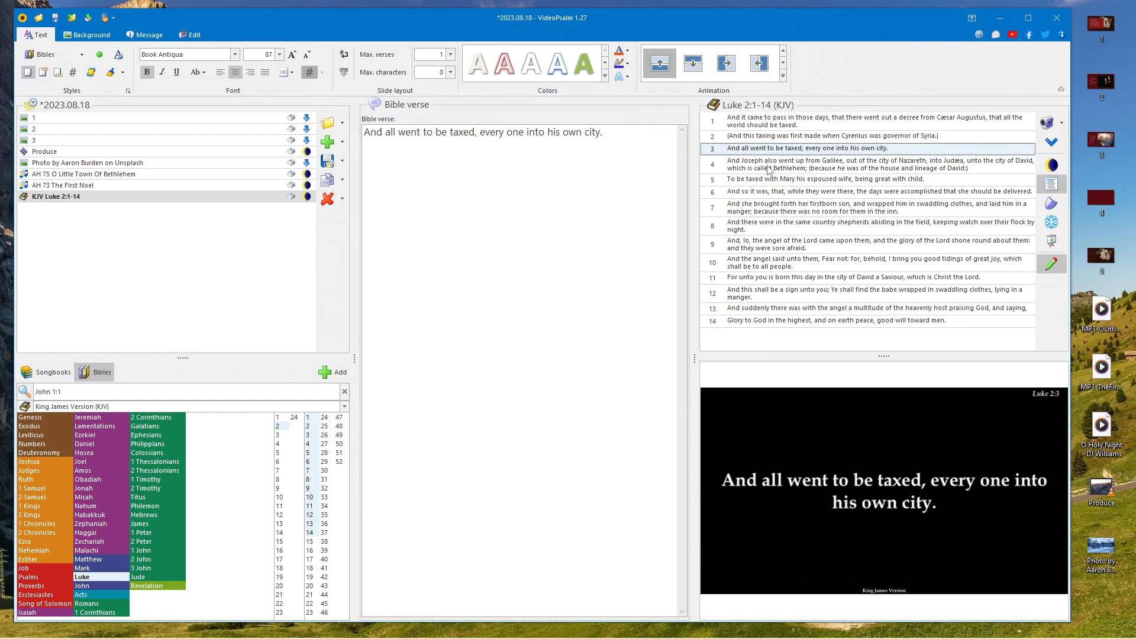
click(768, 168)
click(767, 180)
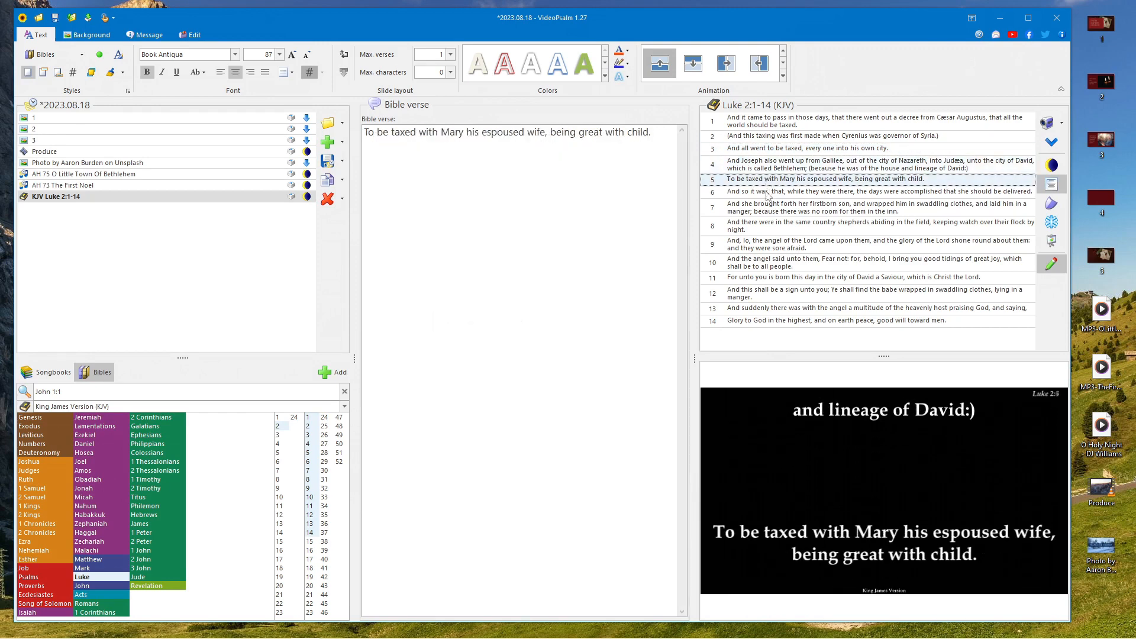
click(767, 192)
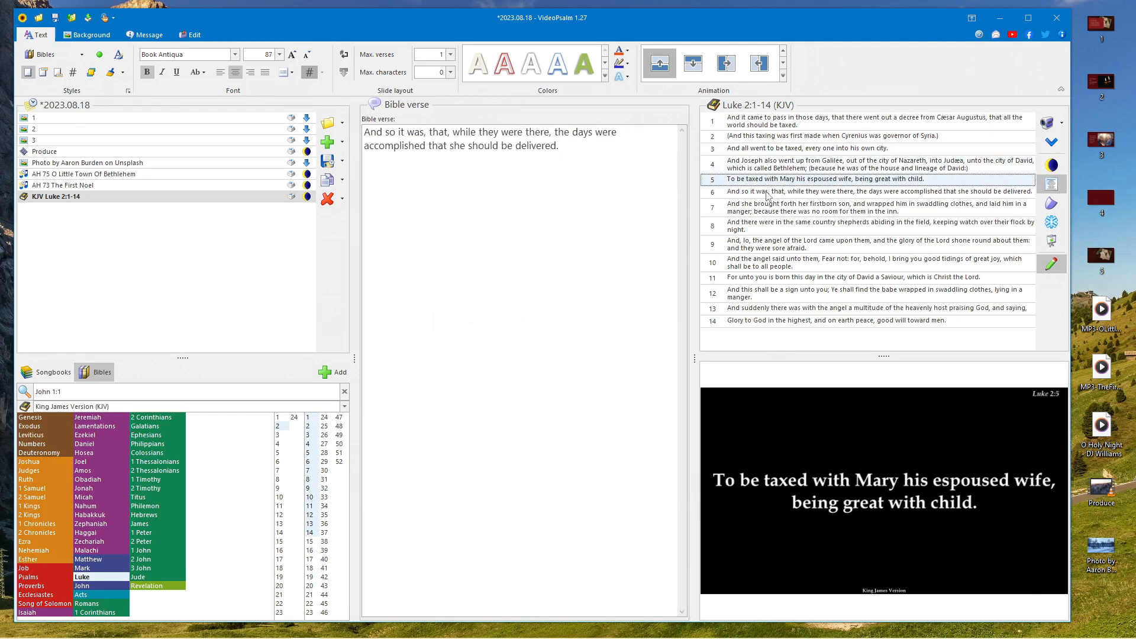
click(763, 125)
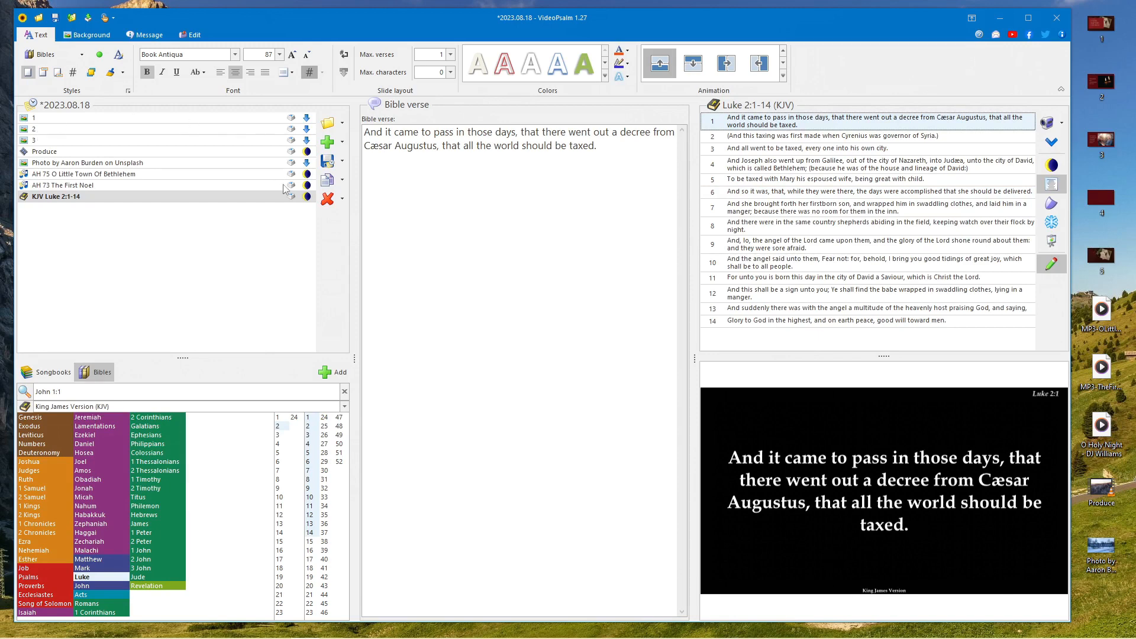
click(333, 159)
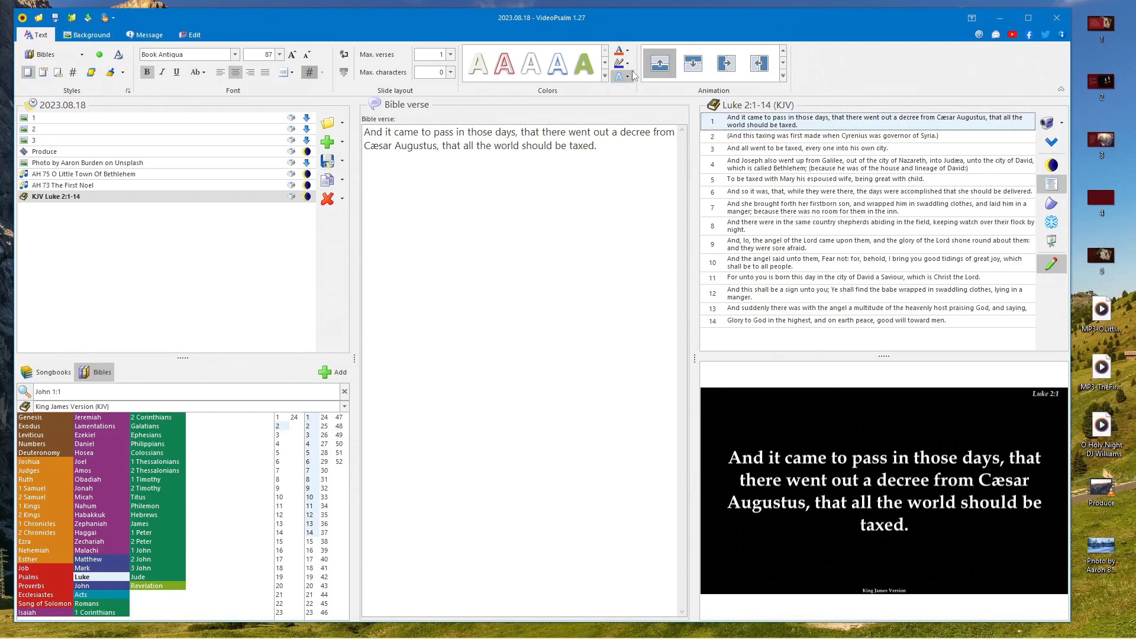
Step: Try a red-orange gradient colour style on the Bible verse text and switch back to the white lettering
click(515, 75)
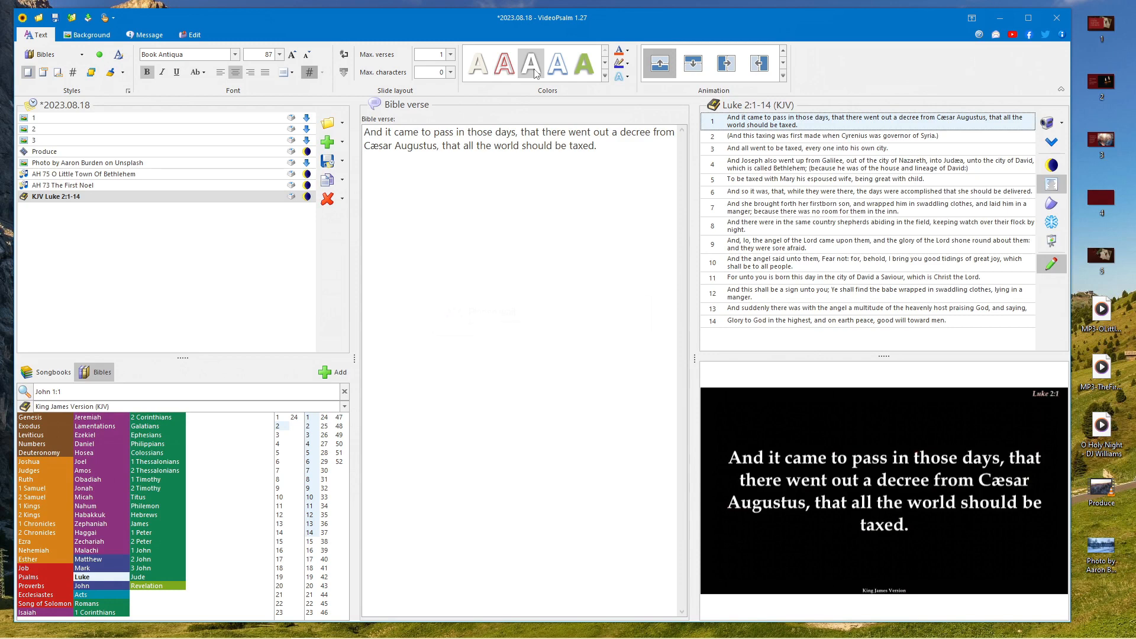
click(605, 62)
click(535, 61)
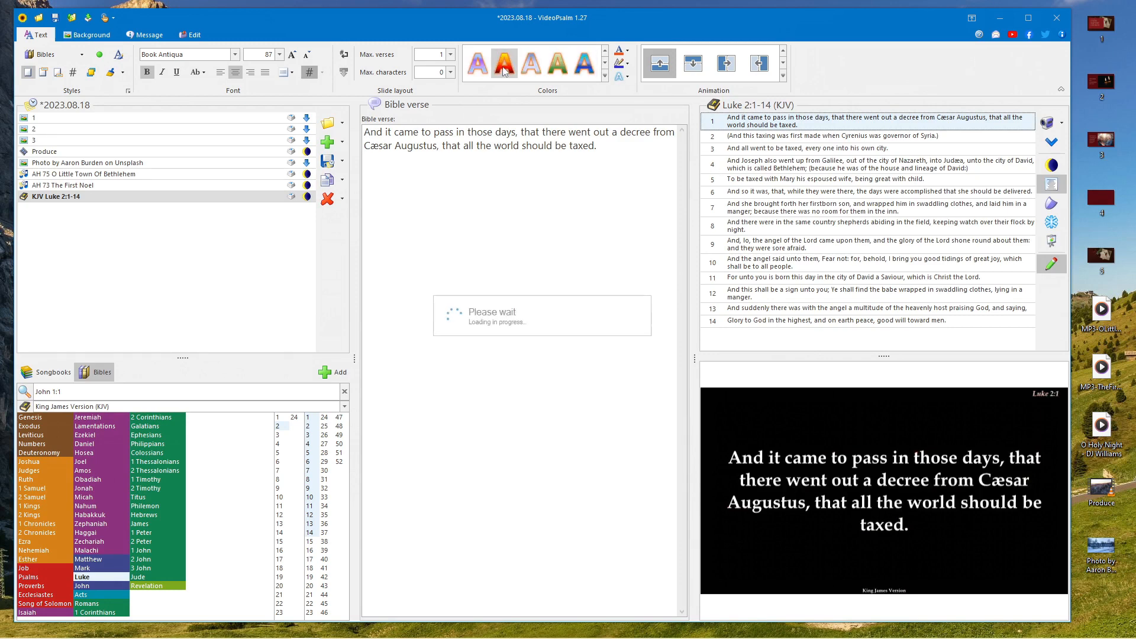
click(605, 51)
click(605, 52)
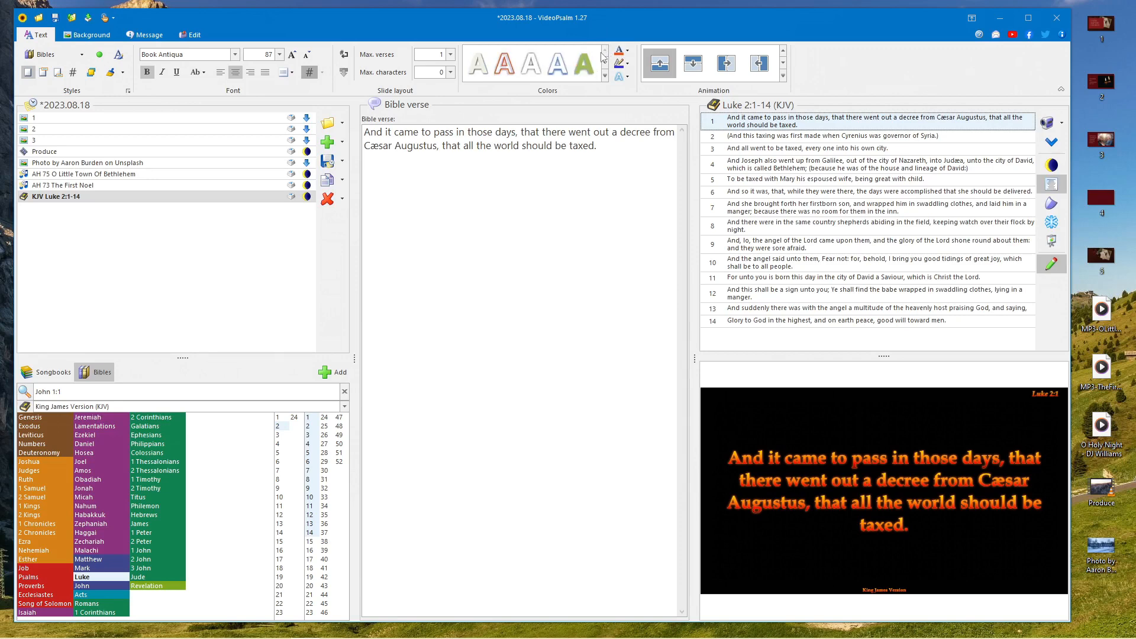
click(533, 66)
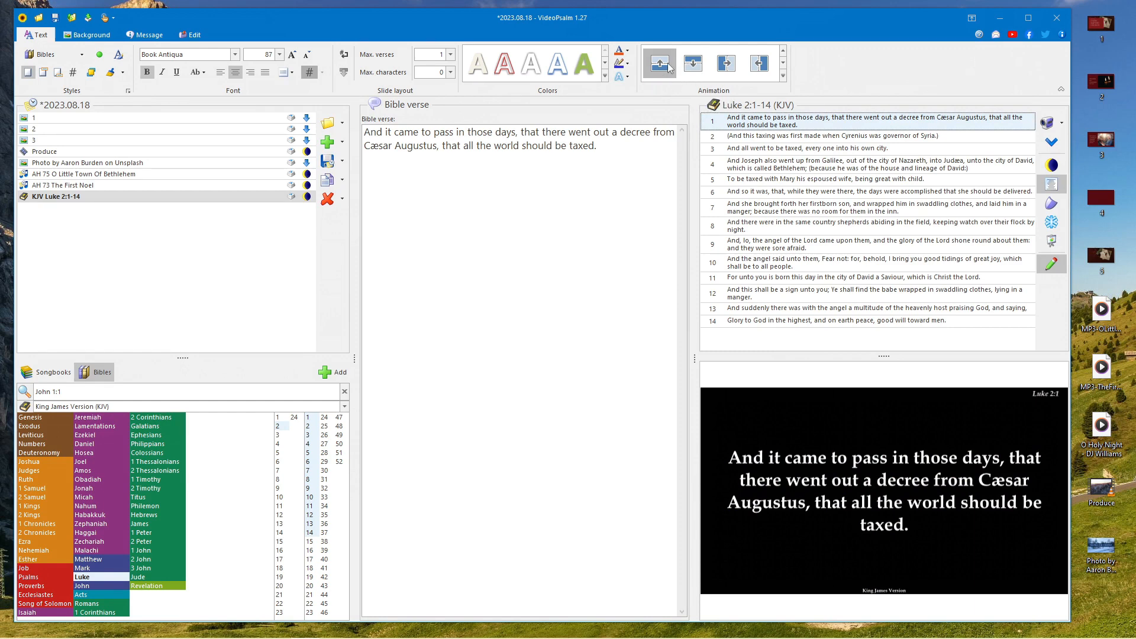
Step: Try the downward and sideways slide animations on the Bible text, previewing them with verses 1 and 2
click(749, 138)
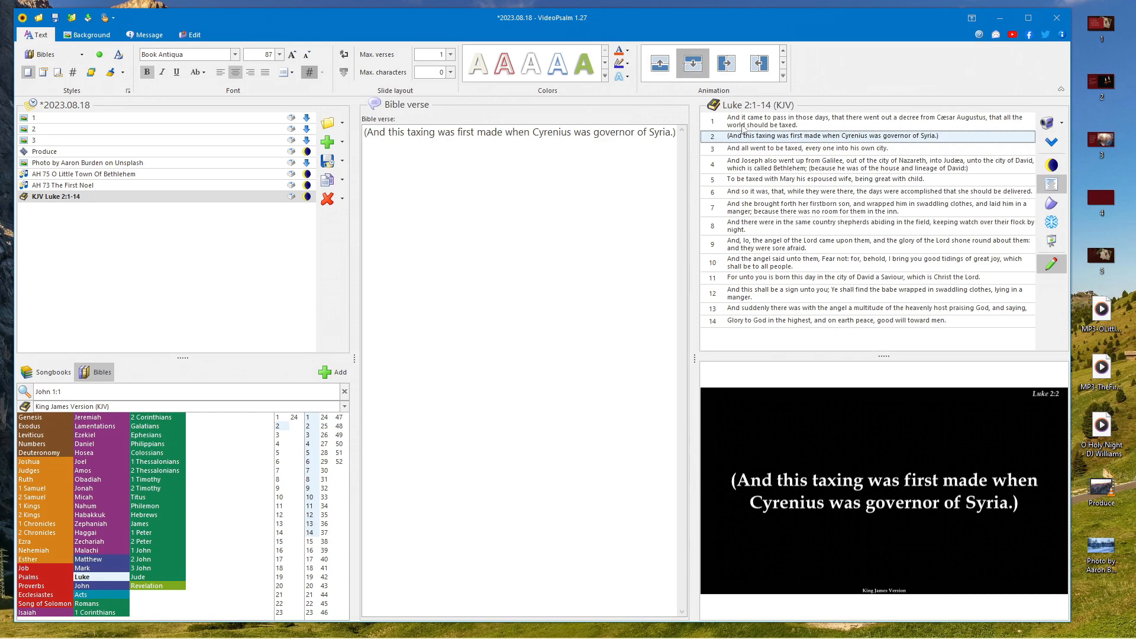
click(758, 129)
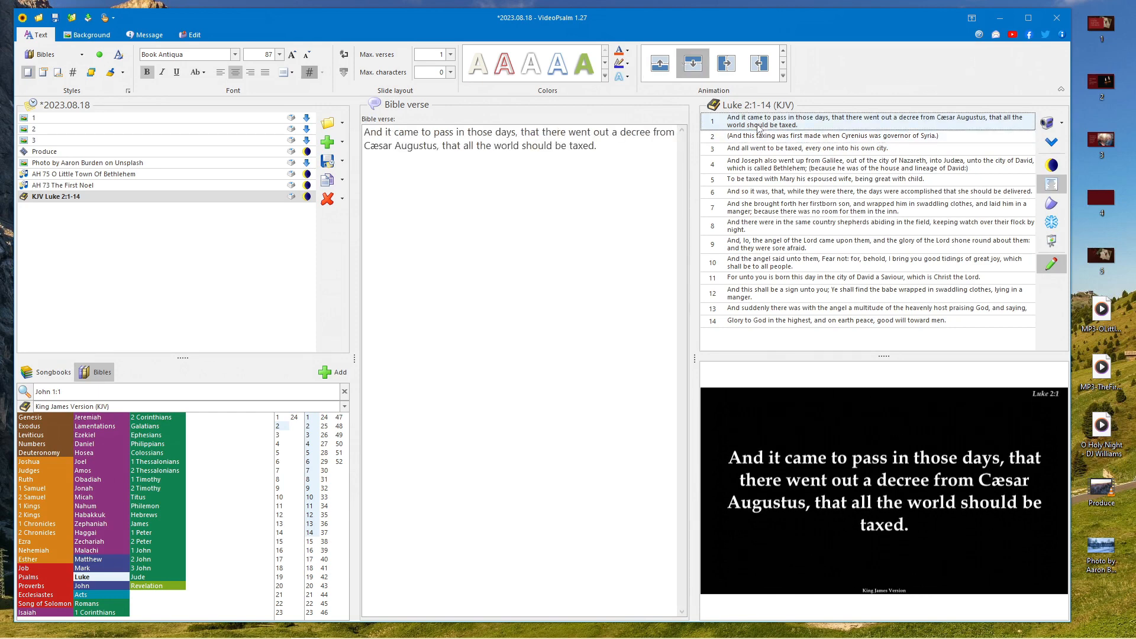
click(749, 139)
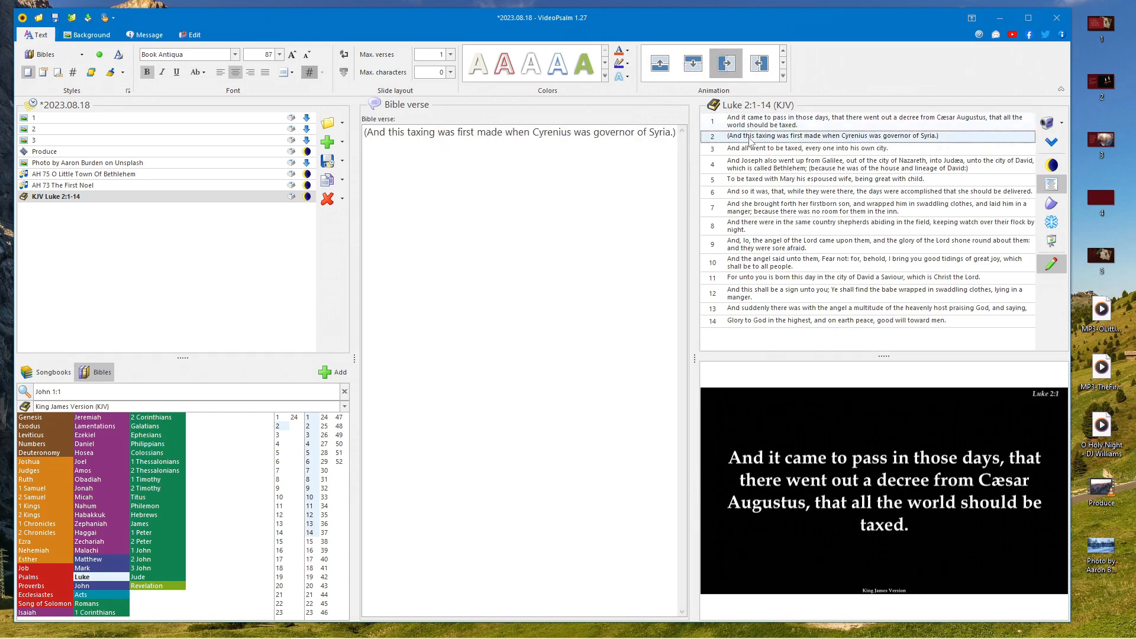
Step: Set the Bible text animation to the cross-fade effect and preview it on verses 3 to 5 and verse 1
click(782, 52)
click(783, 52)
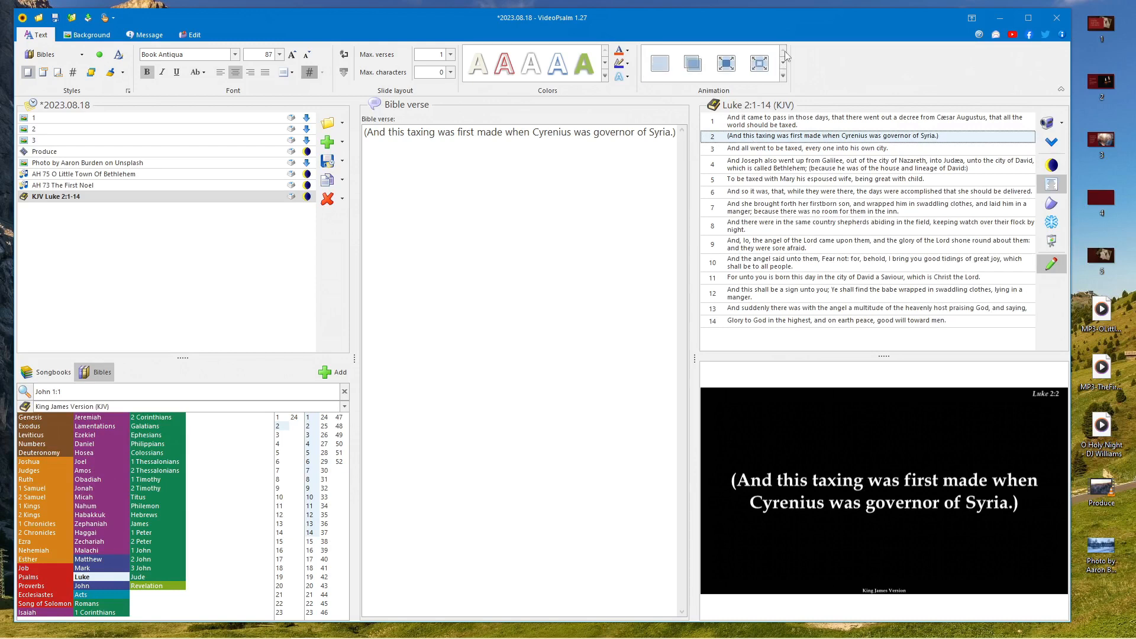
click(689, 69)
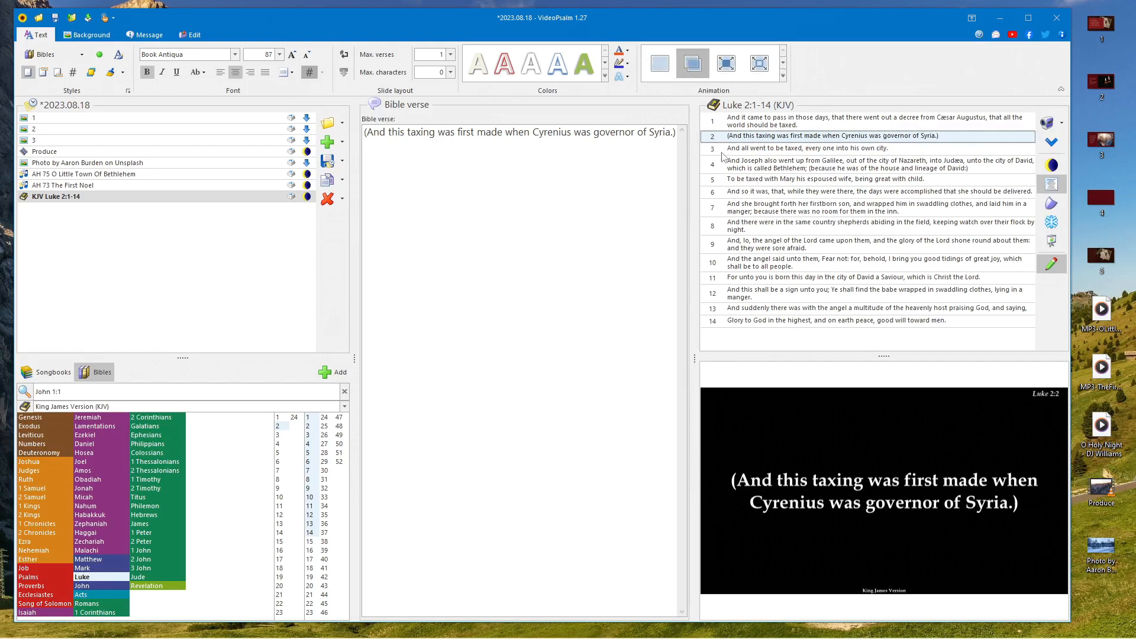
click(753, 152)
click(750, 172)
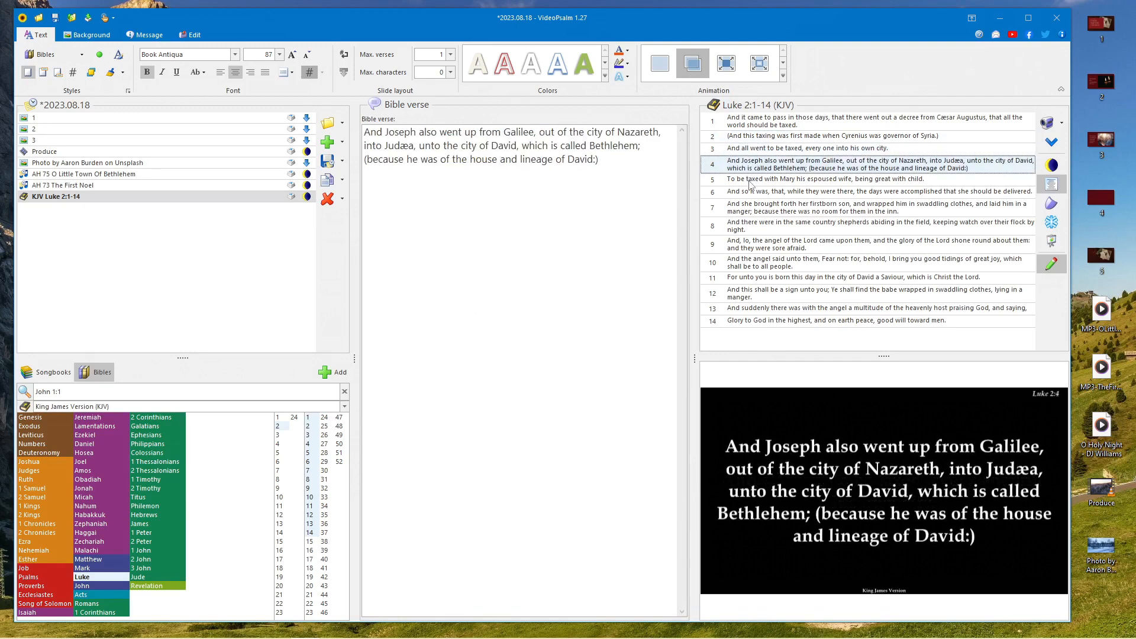
click(750, 179)
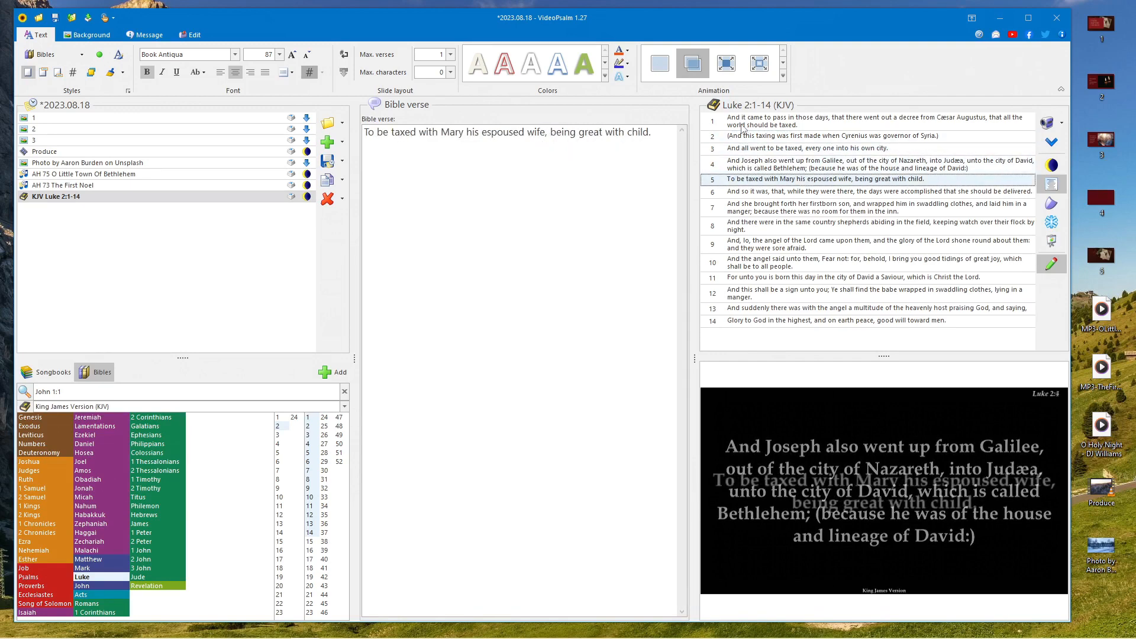
click(747, 123)
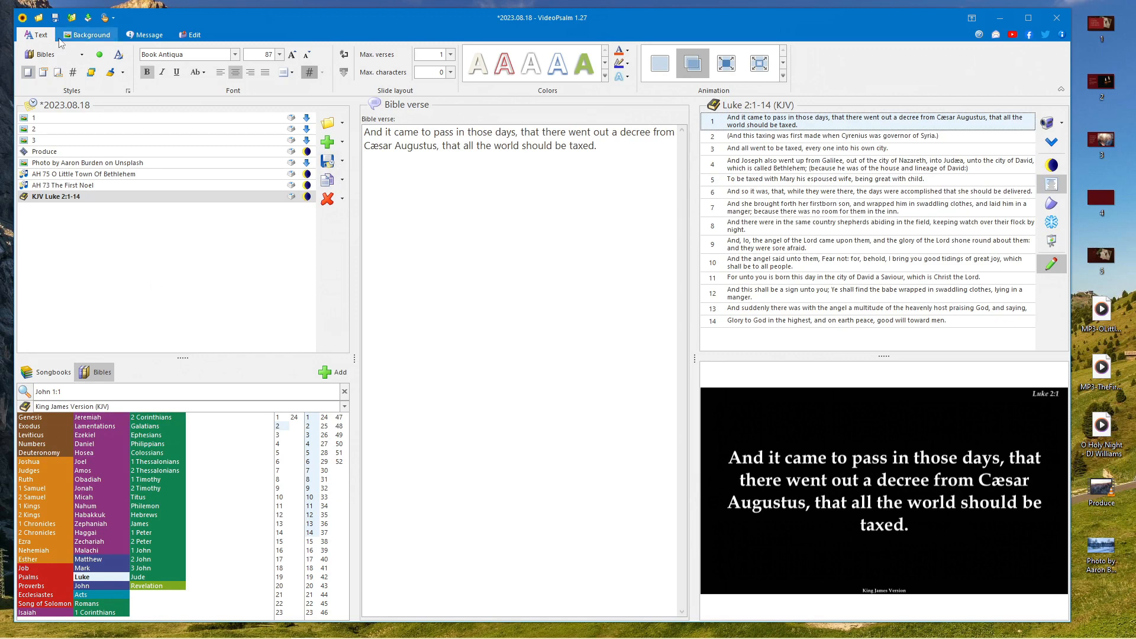
Step: Apply the open Bible image as the background for the Bible passages and save the agenda
click(88, 36)
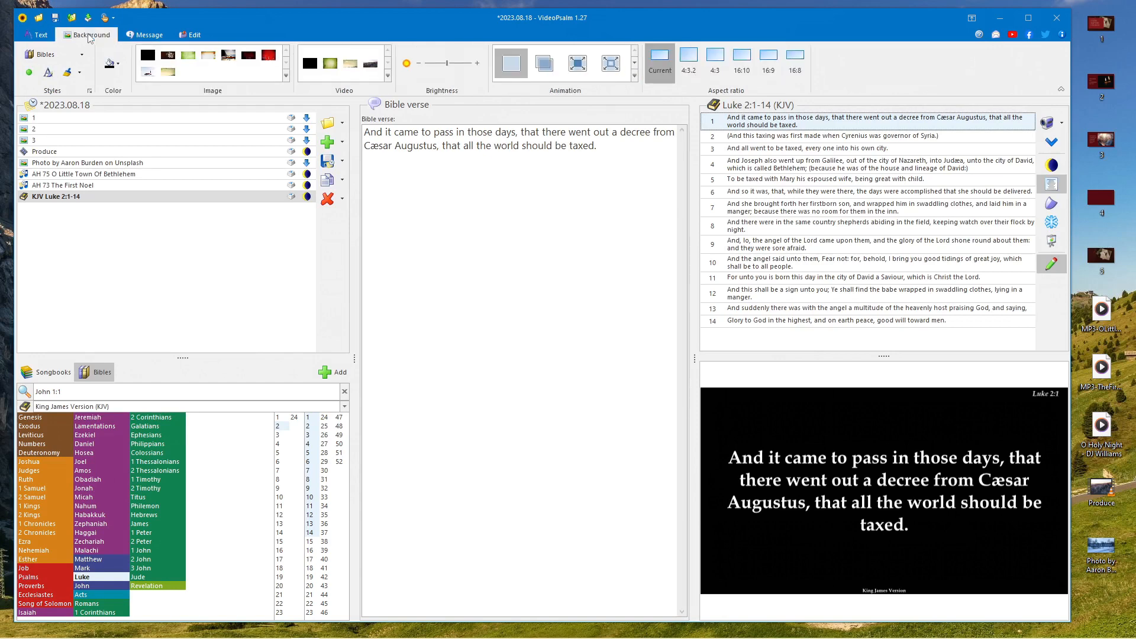
click(229, 60)
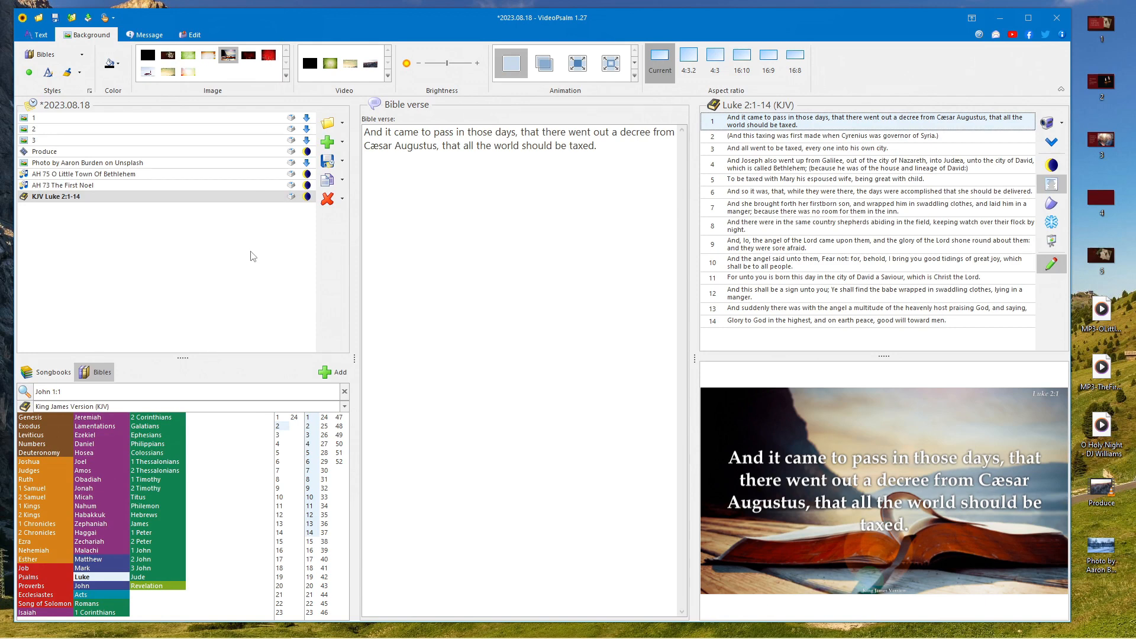
click(326, 163)
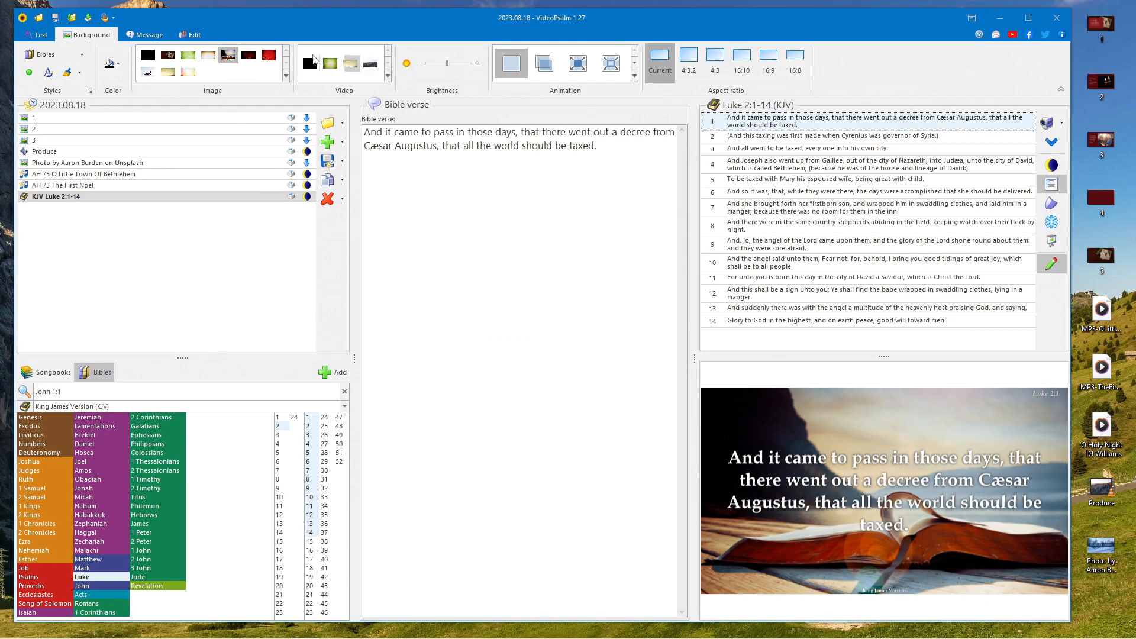
click(86, 56)
click(86, 57)
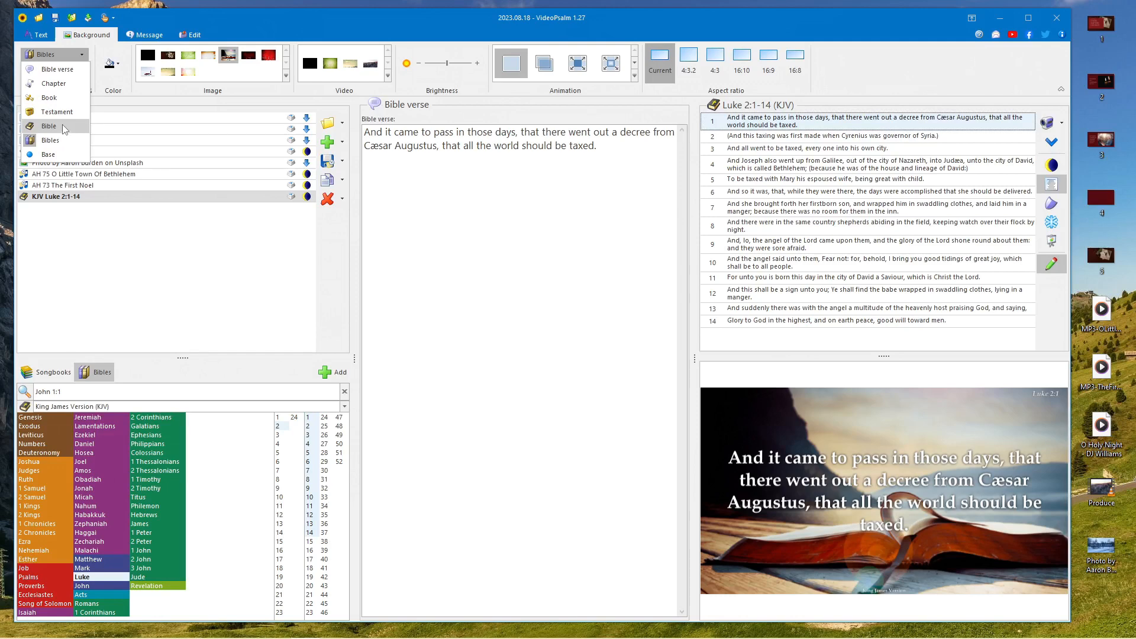
click(83, 56)
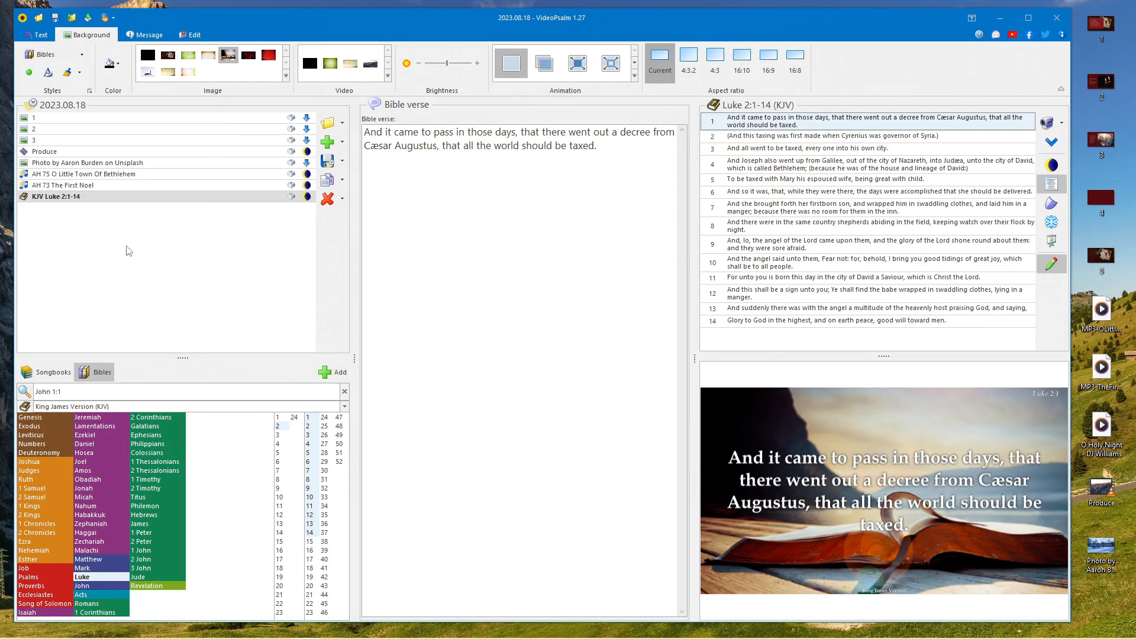
Step: Open The First Noel in the agenda, keep the style level at Song, and apply the red floral background image
click(104, 189)
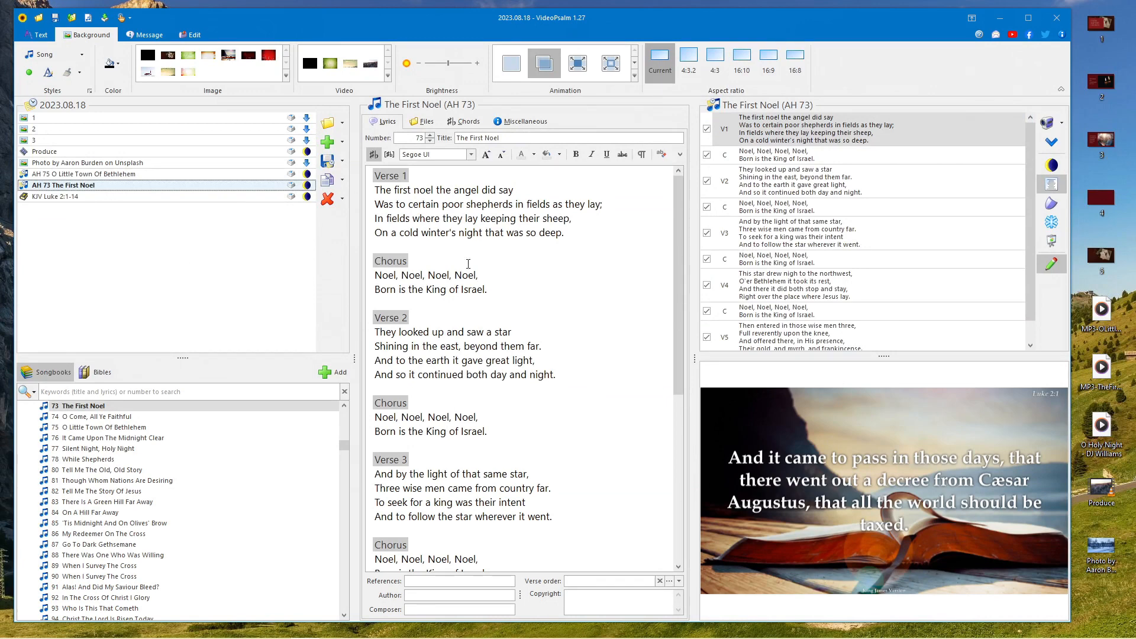
click(83, 57)
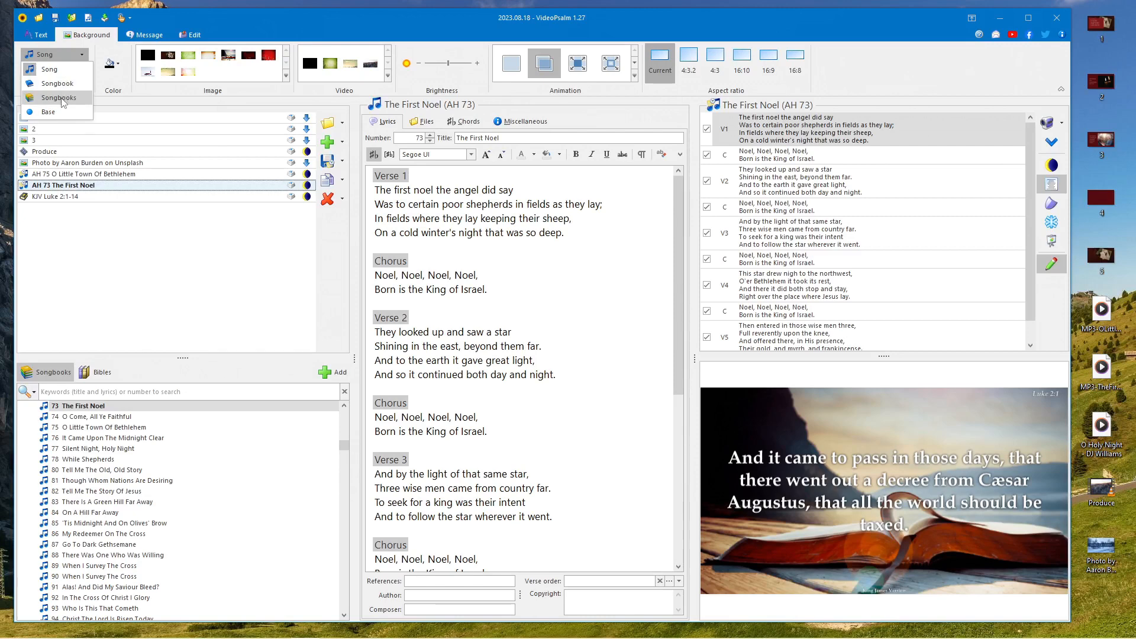
click(49, 69)
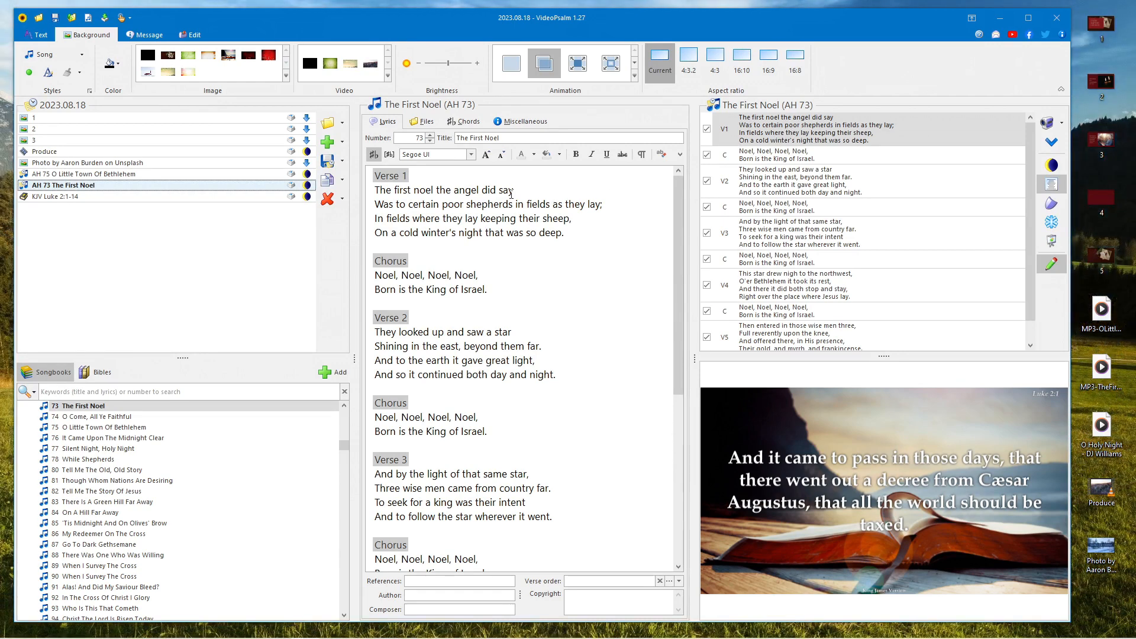
click(815, 133)
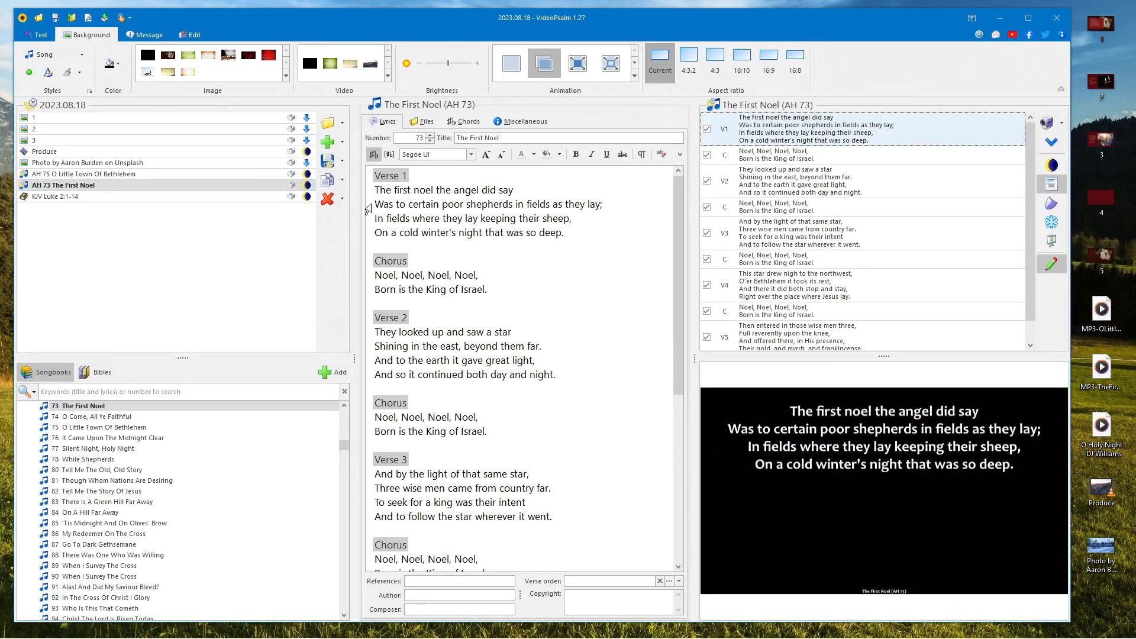
click(271, 55)
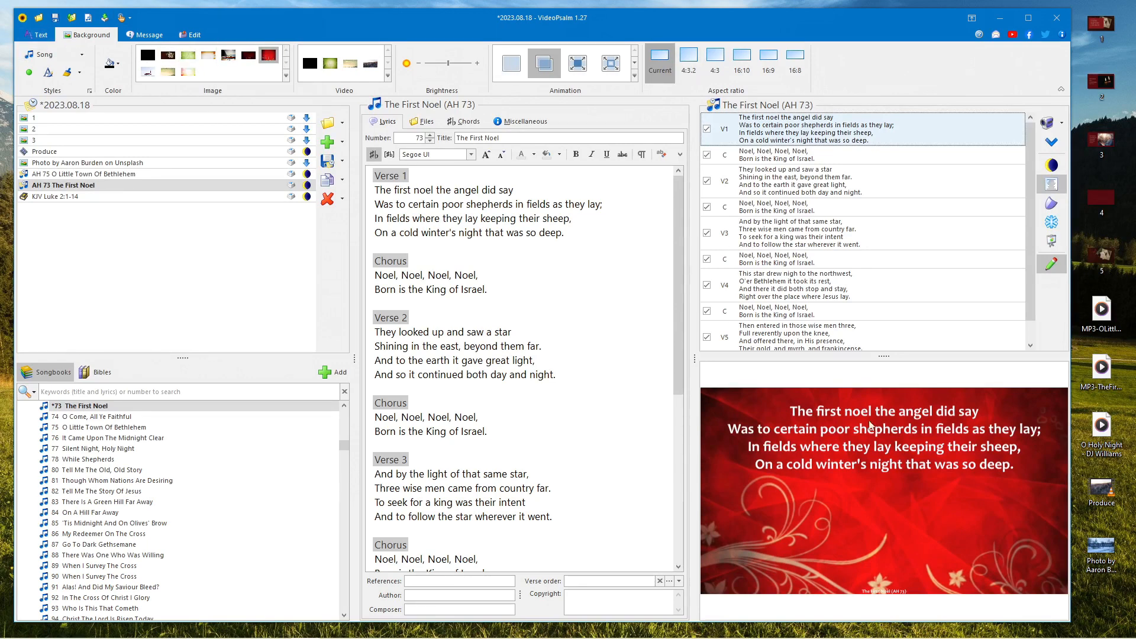
Step: Increase the font size of The First Noel lyrics to 100
click(38, 36)
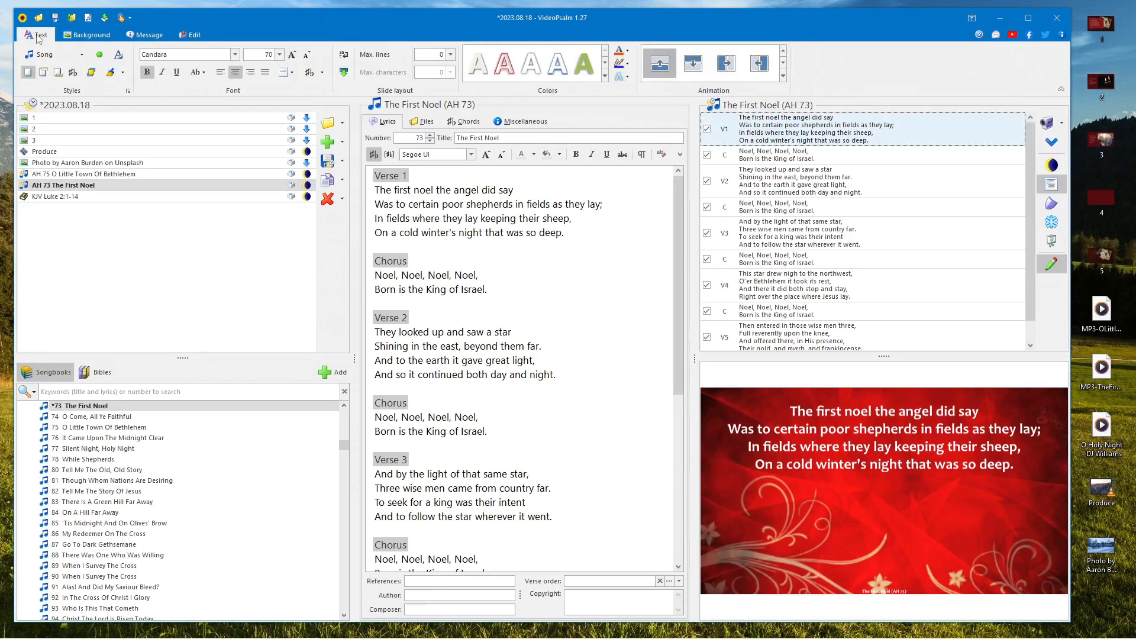
click(293, 56)
click(293, 56)
click(293, 56)
click(293, 56)
click(293, 56)
click(309, 56)
click(309, 56)
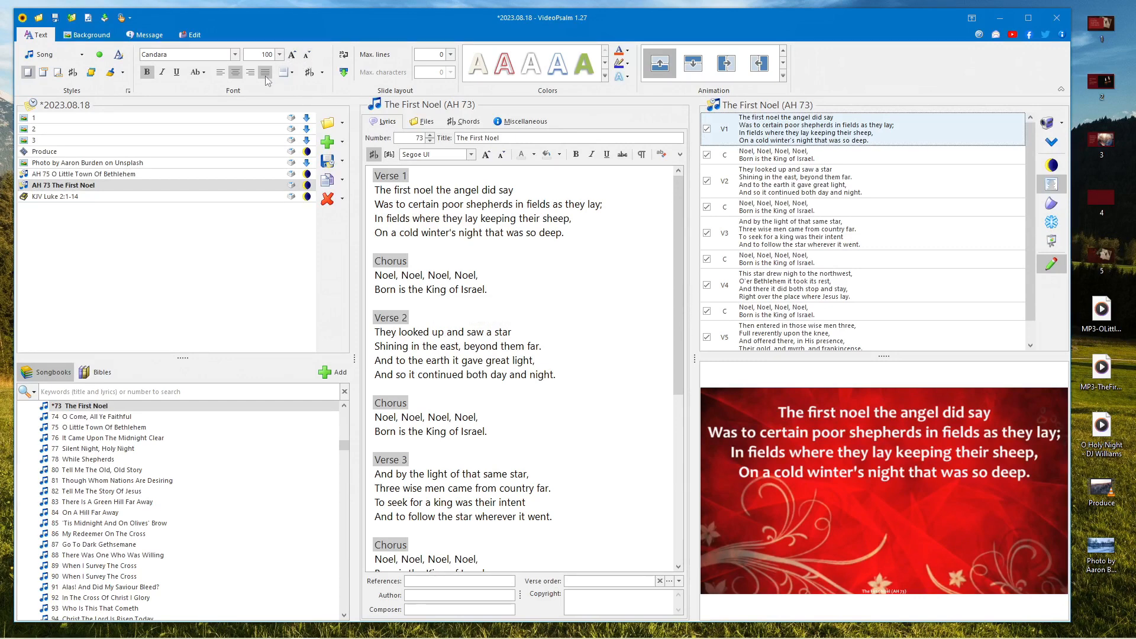
Step: Align The First Noel lyrics vertically to the middle, try left alignment, and set them back to horizontally centred
click(287, 72)
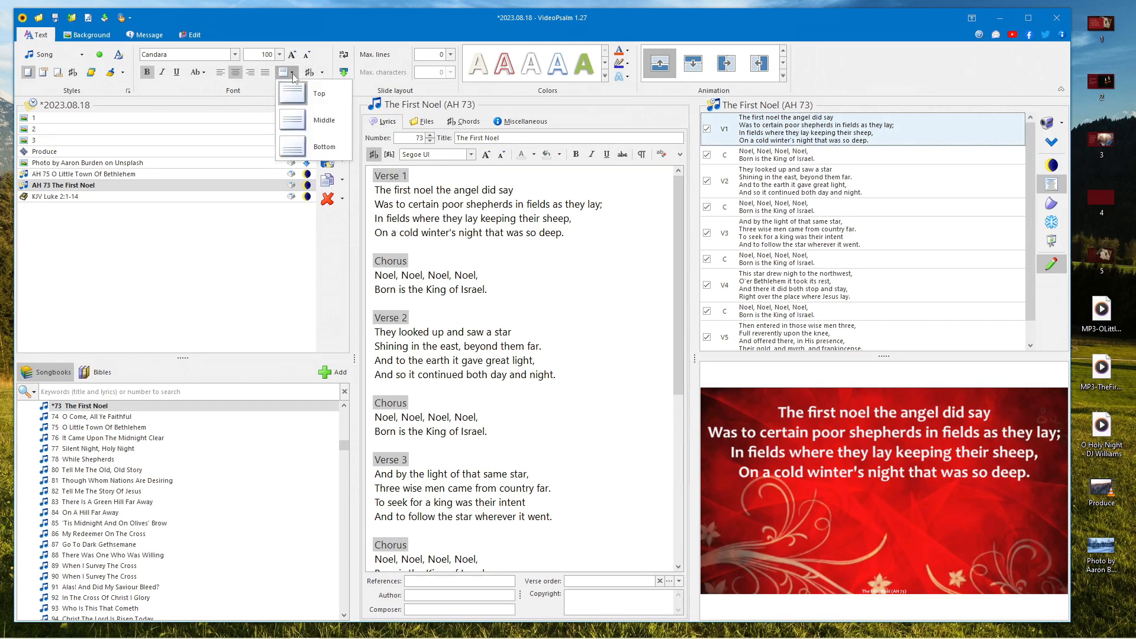
click(292, 123)
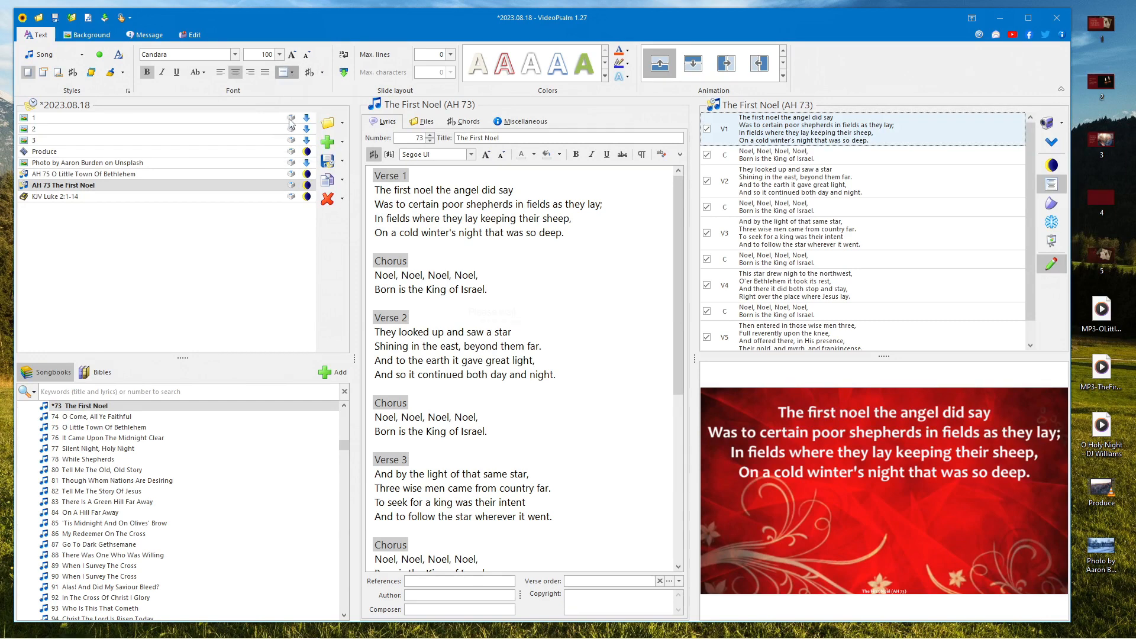
click(222, 73)
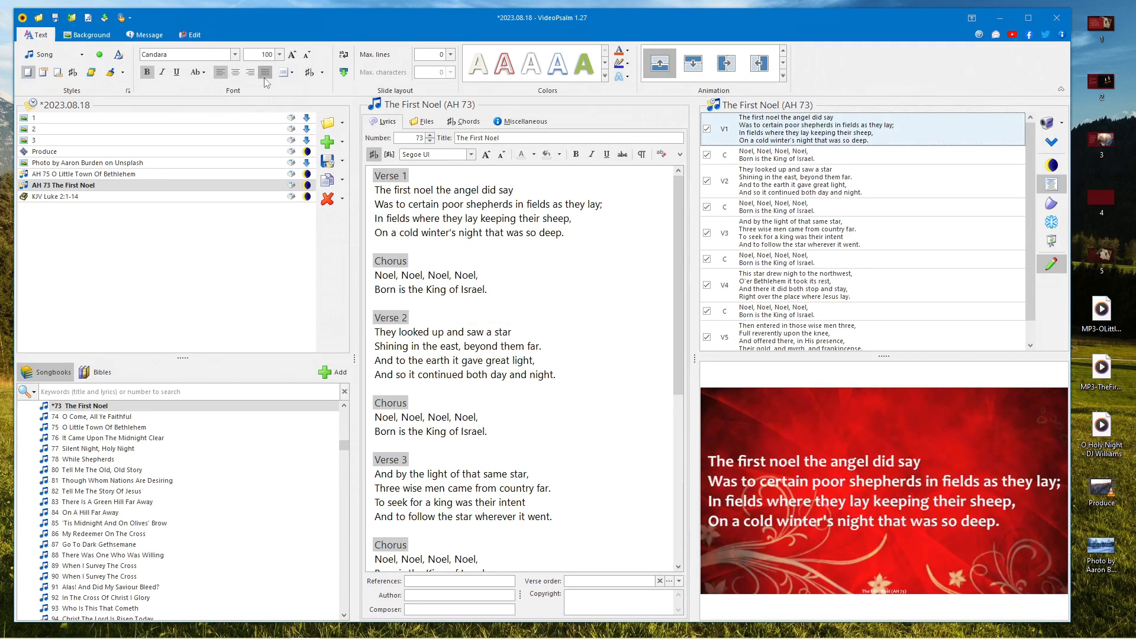
click(239, 73)
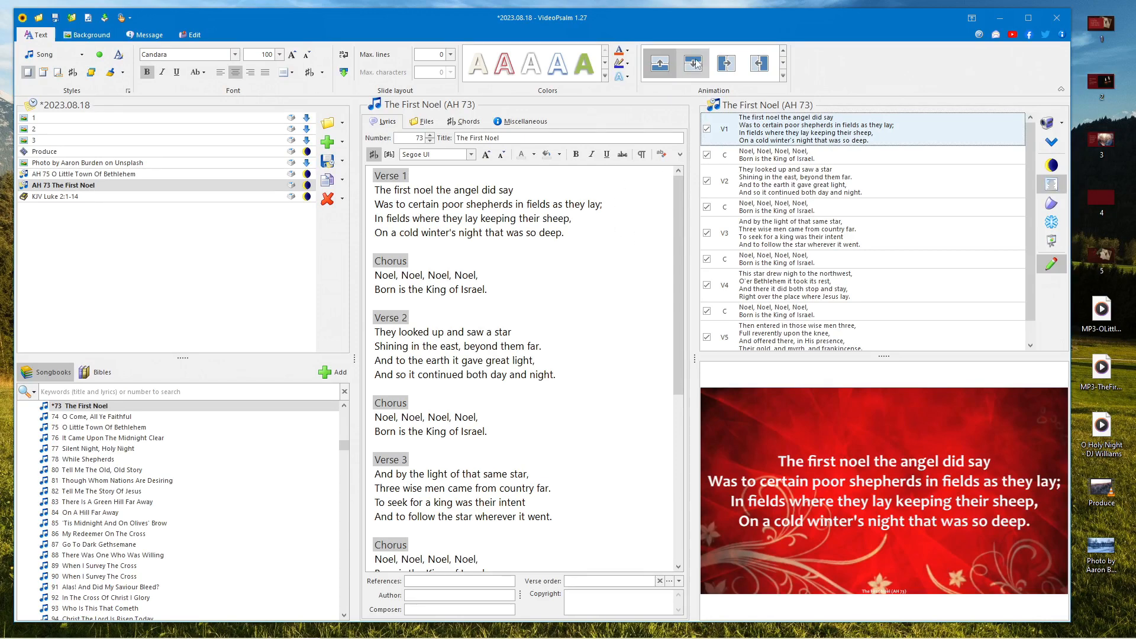
Step: Set The First Noel's slide animation to the overlapping-squares transition and preview it across several verses and choruses, ending on verse 5
click(783, 52)
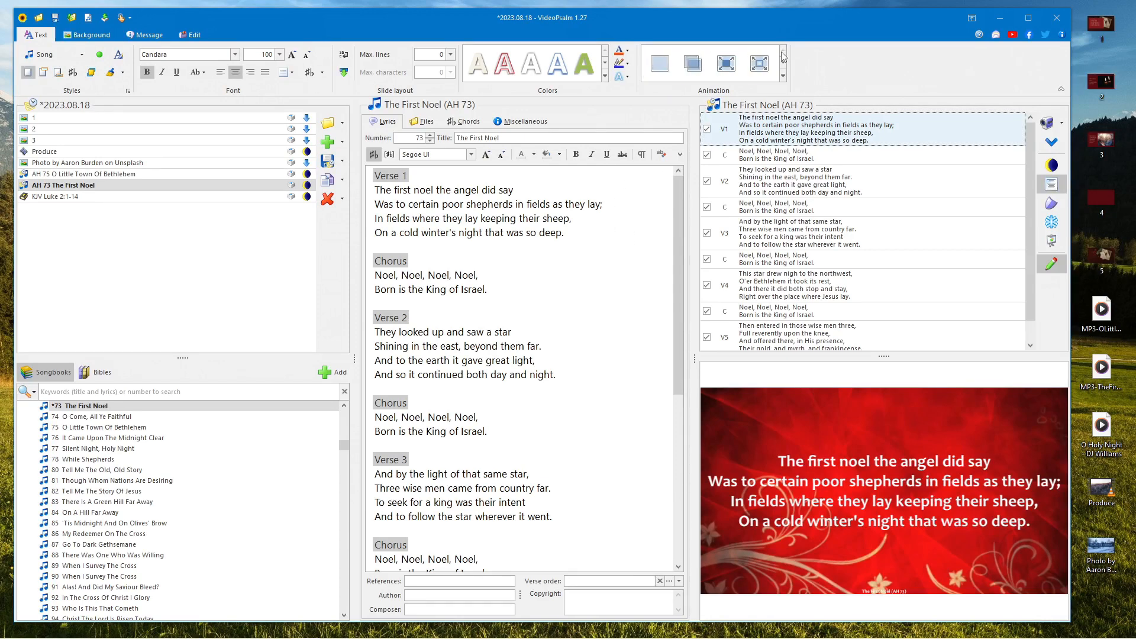
click(686, 67)
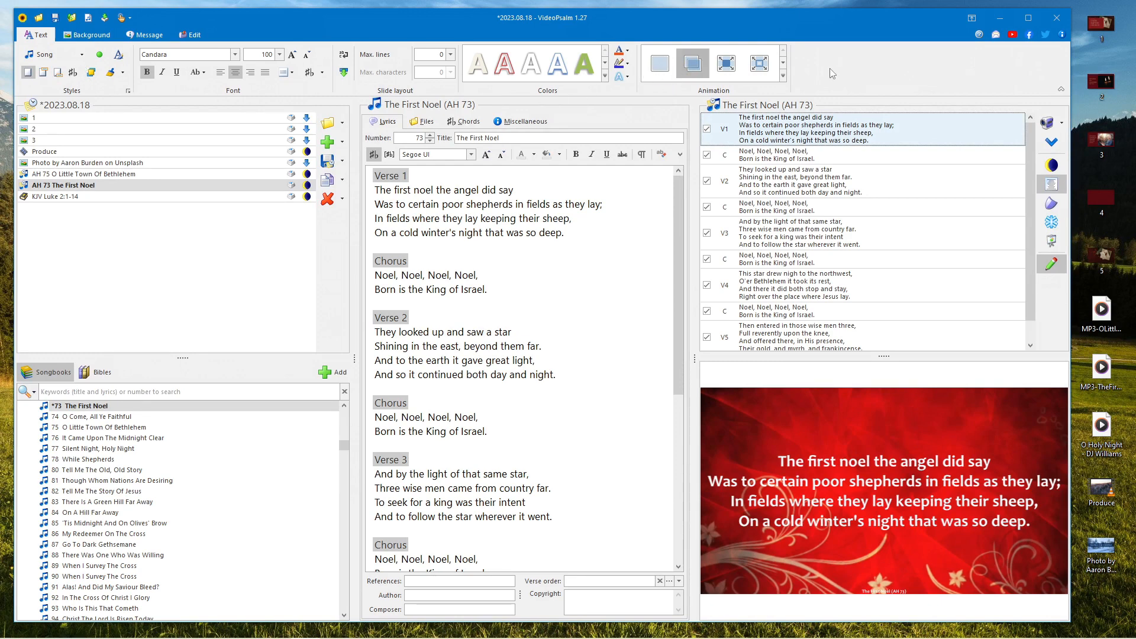
click(751, 156)
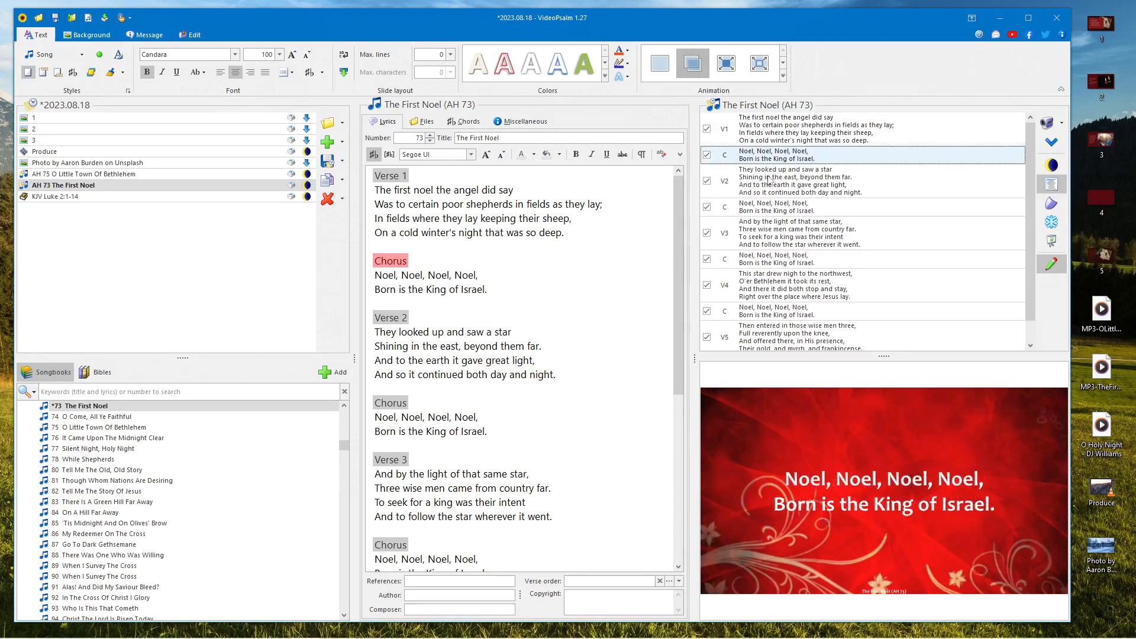
click(769, 179)
click(786, 212)
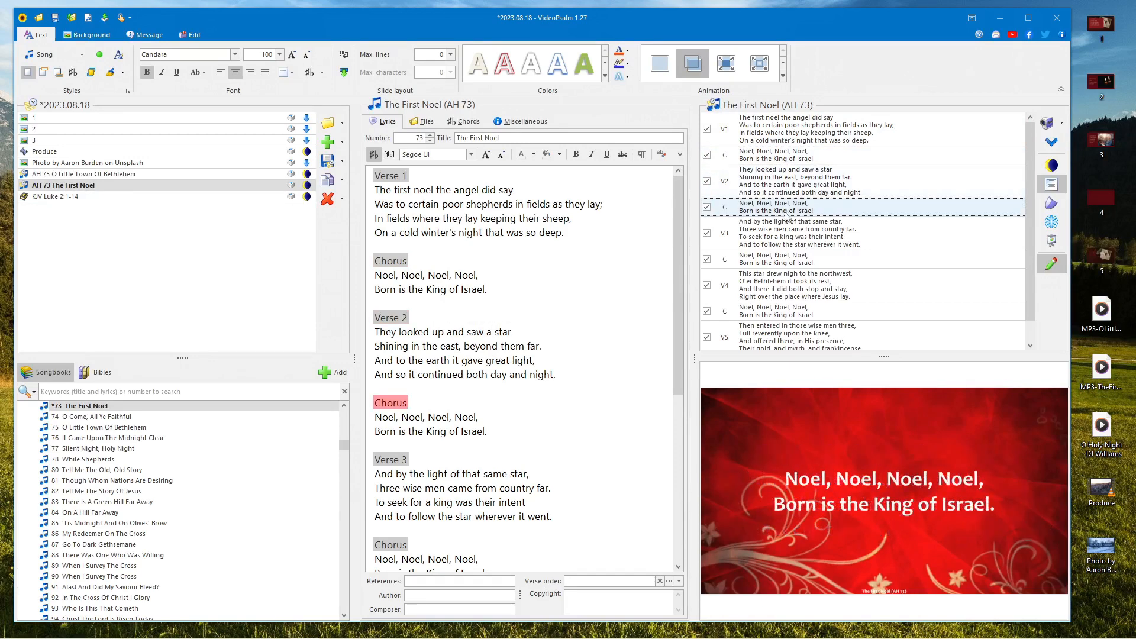
click(793, 235)
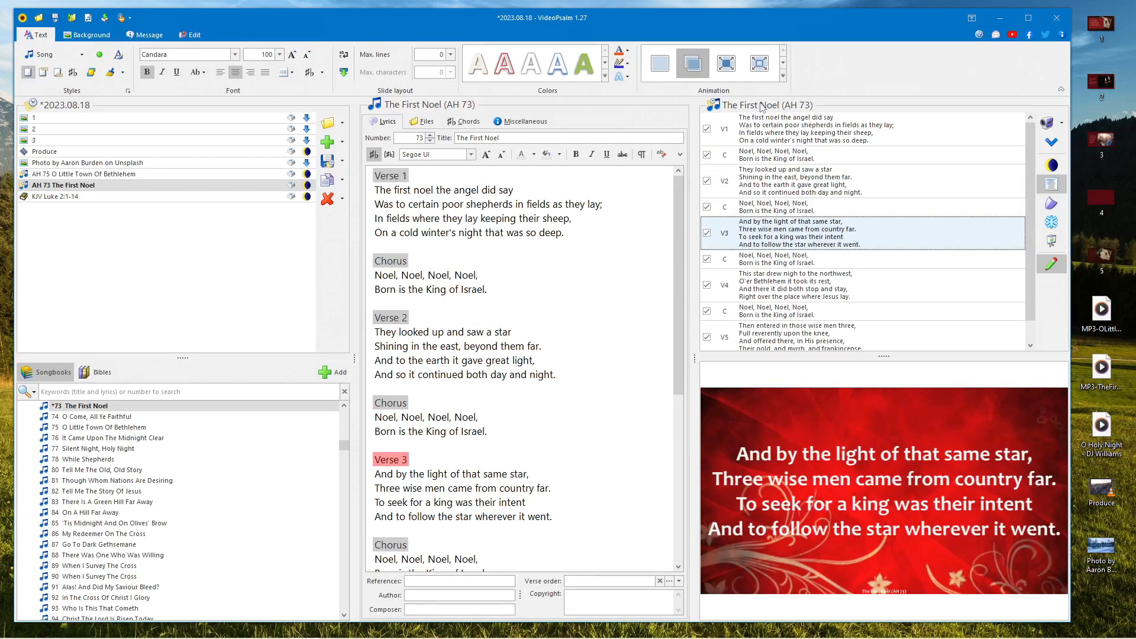
click(772, 138)
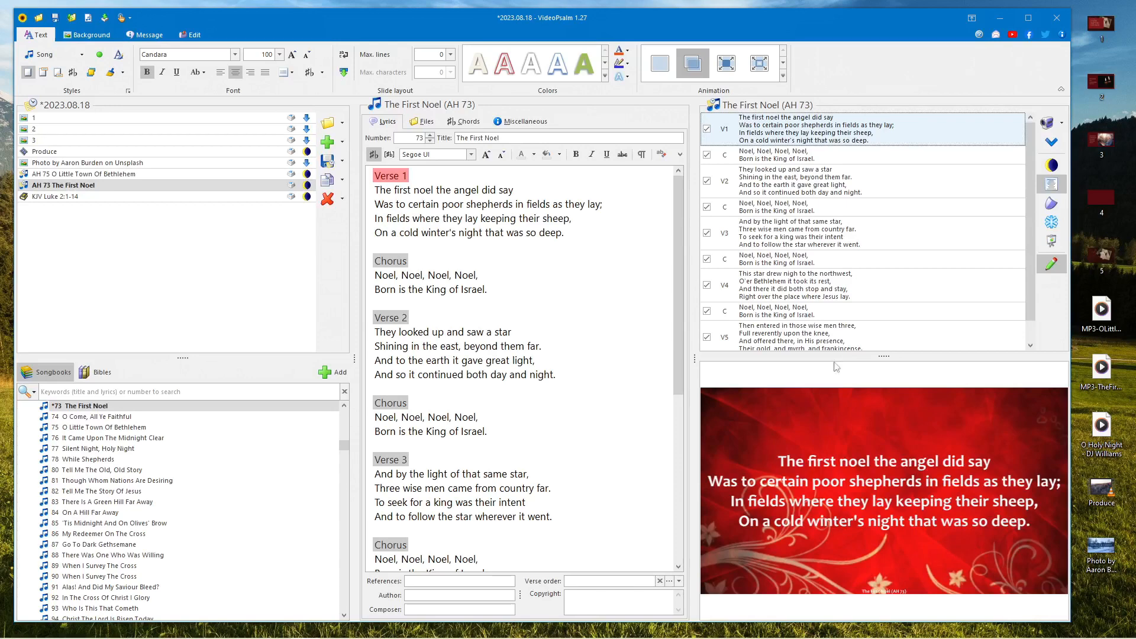
click(778, 336)
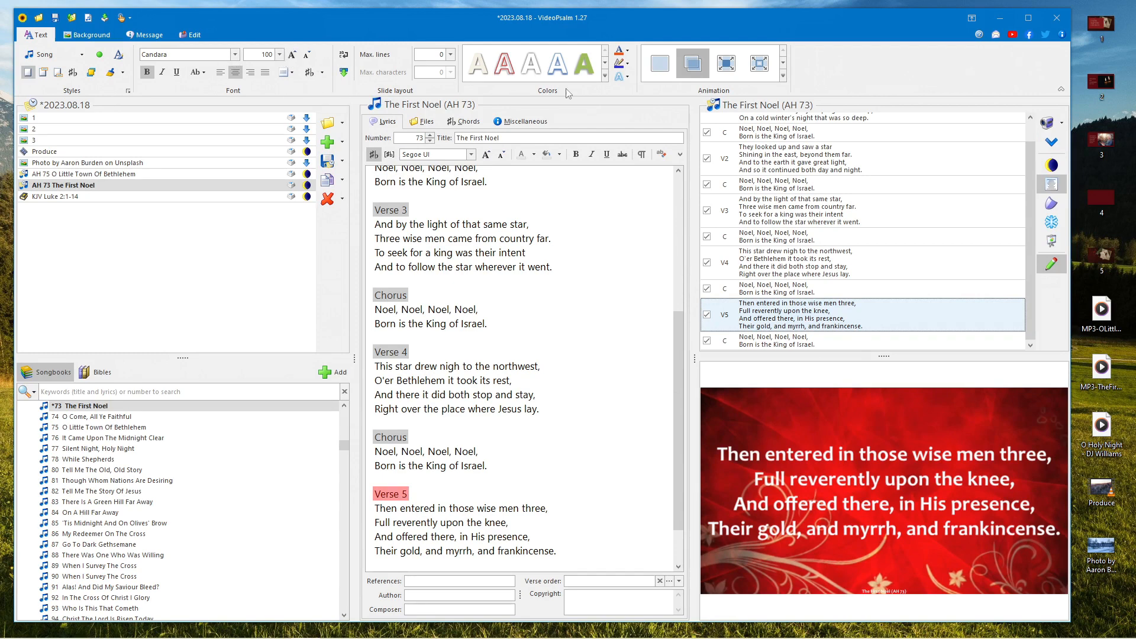
Step: Delete the word "deep." at the end of verse 1 in the lyrics, and restore it with the blank line before the chorus
scroll(937, 213, up, 1)
scroll(906, 204, up, 1)
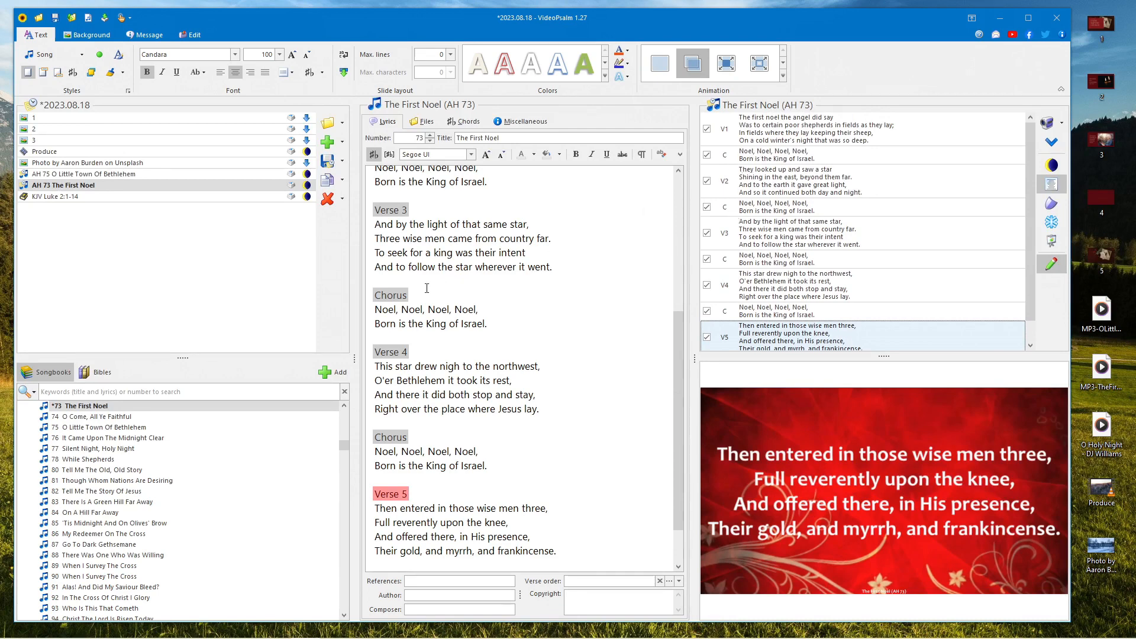
drag(676, 362, 677, 206)
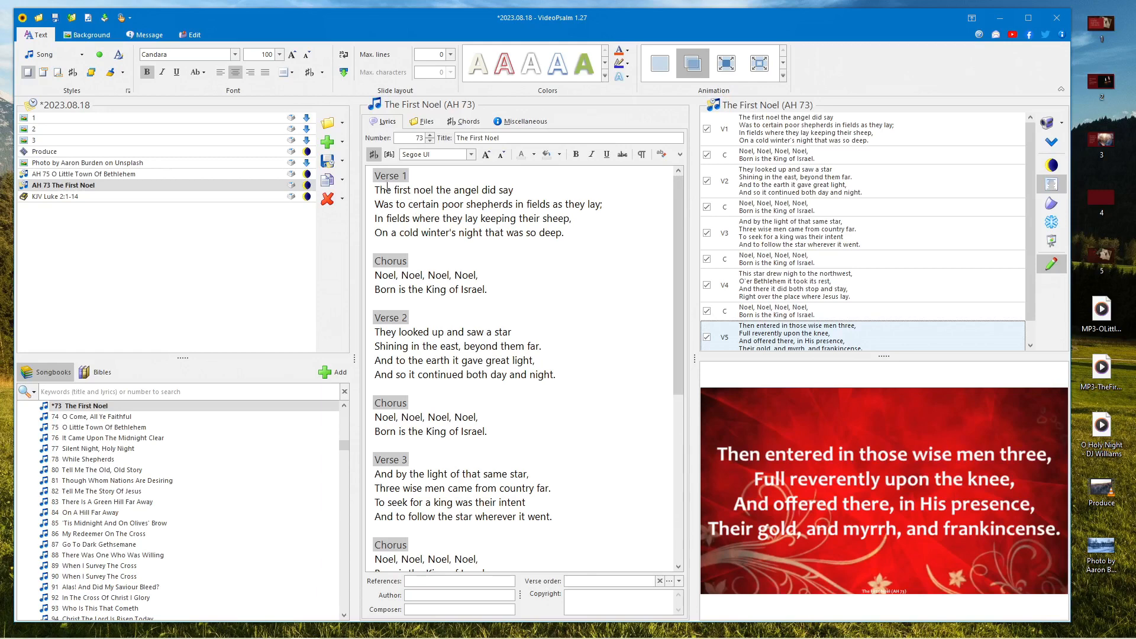
drag(539, 235, 573, 234)
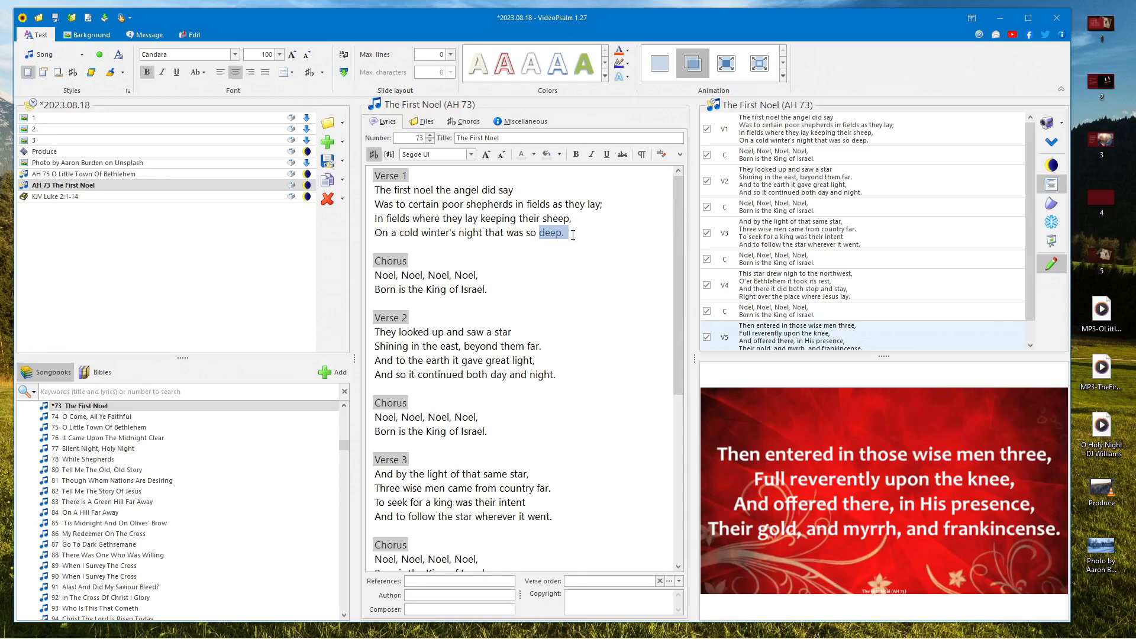
key(Delete)
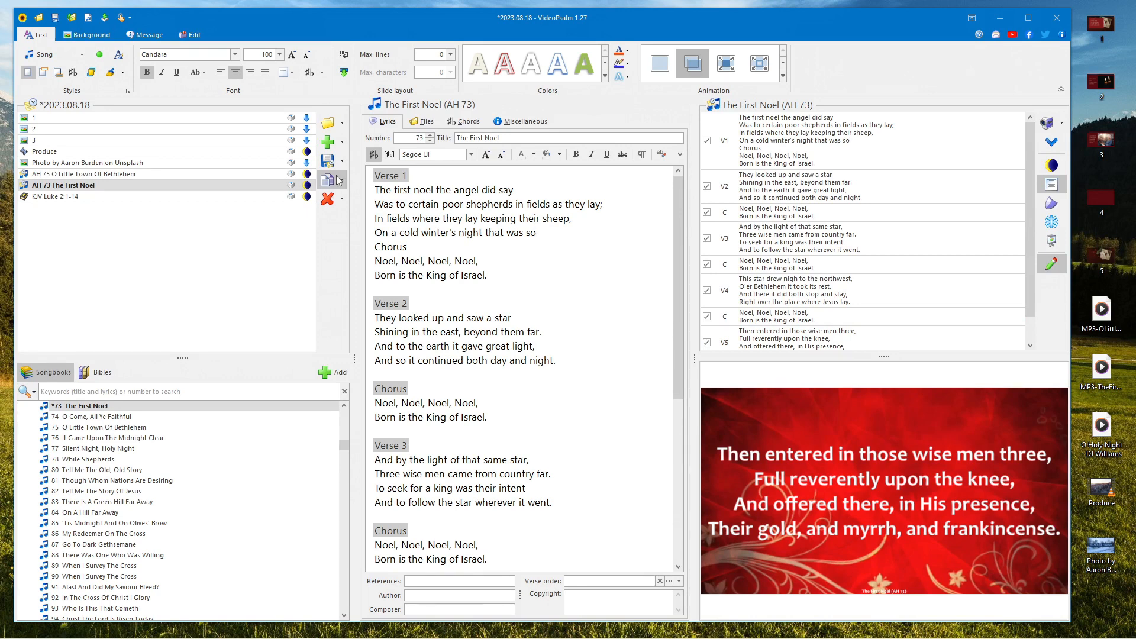
click(38, 20)
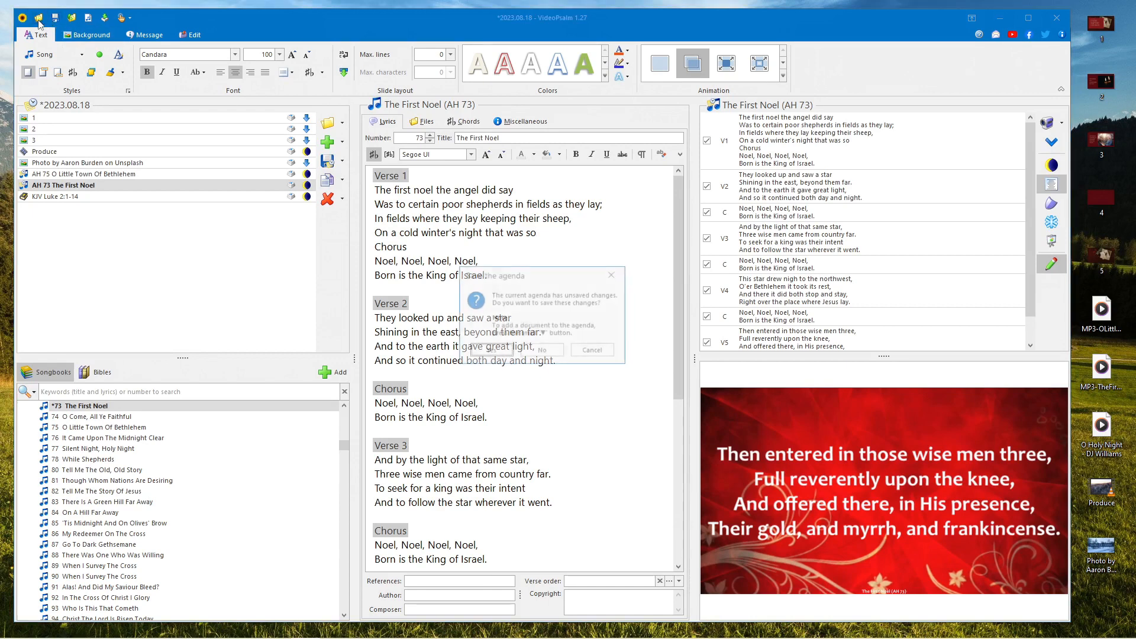
click(592, 351)
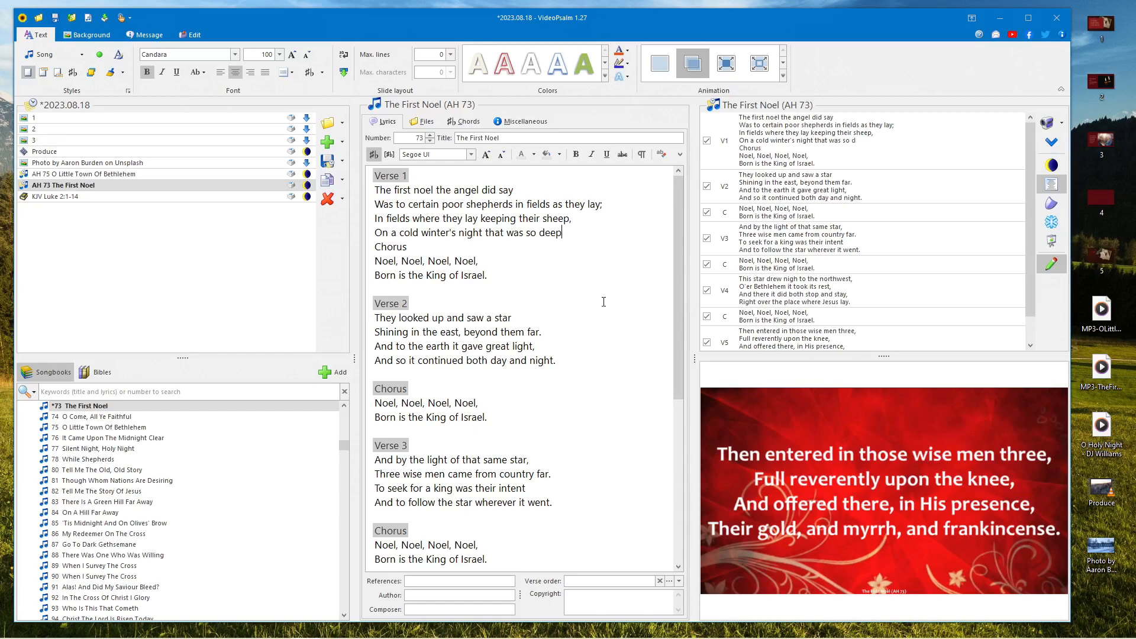
key(Return)
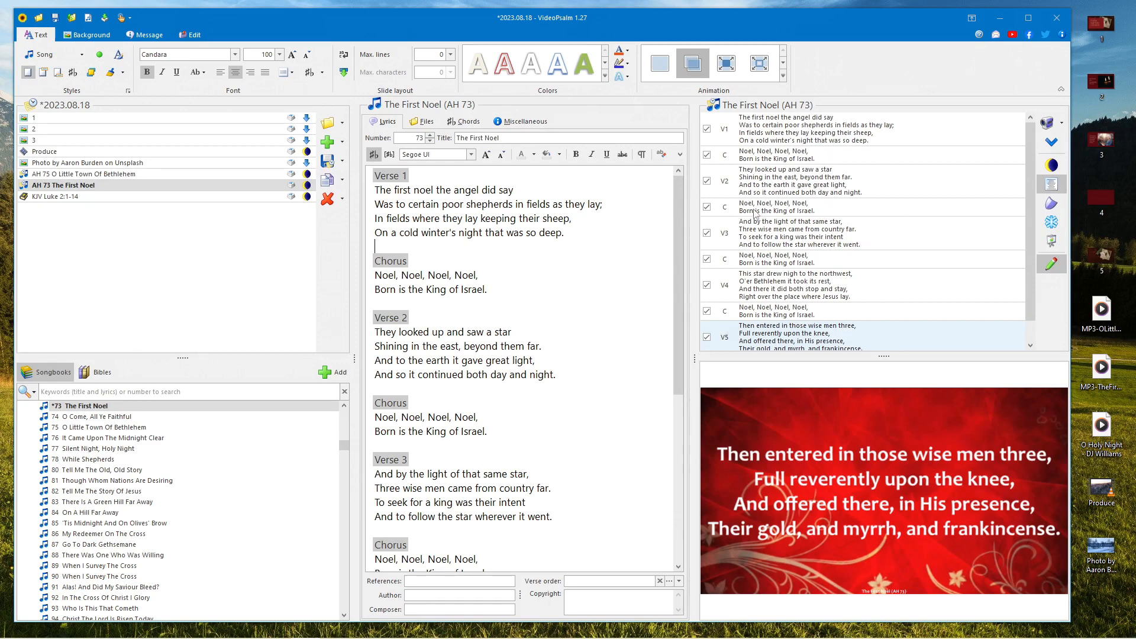
Step: Exclude verse 2 and its following chorus from The First Noel, and advance through the slides from verse 1 to verse 3
click(708, 183)
click(707, 207)
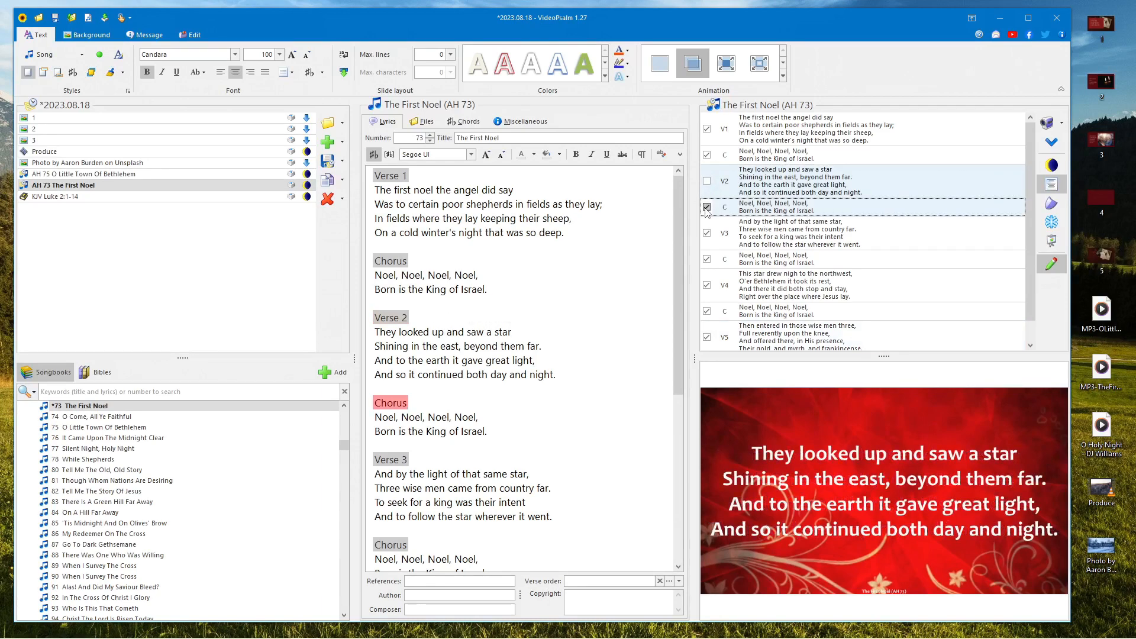
click(755, 157)
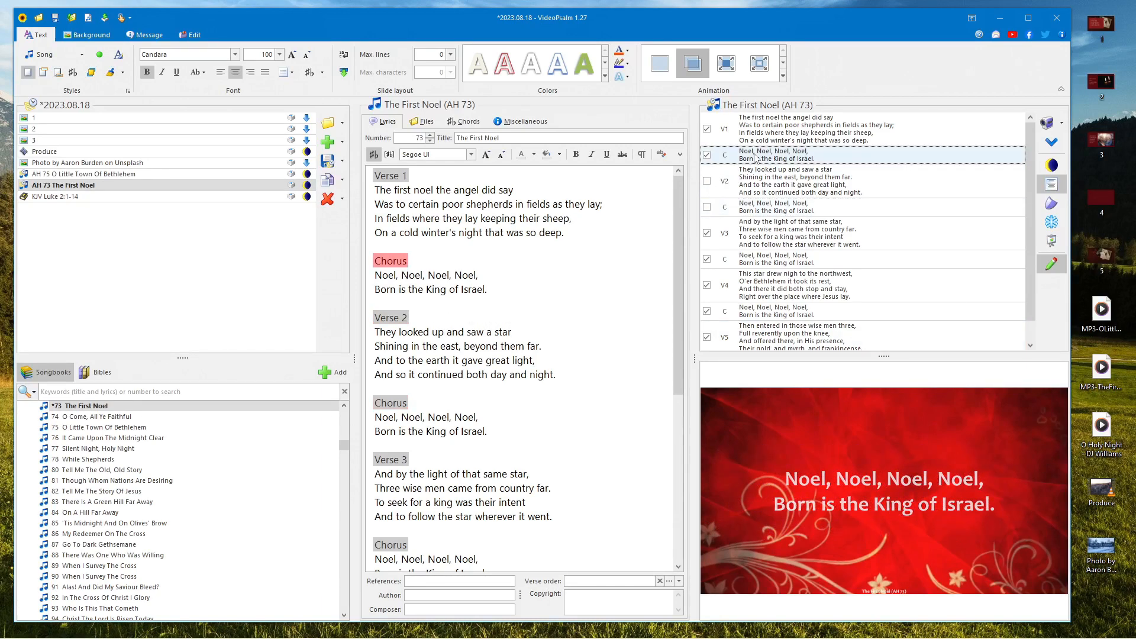
click(780, 127)
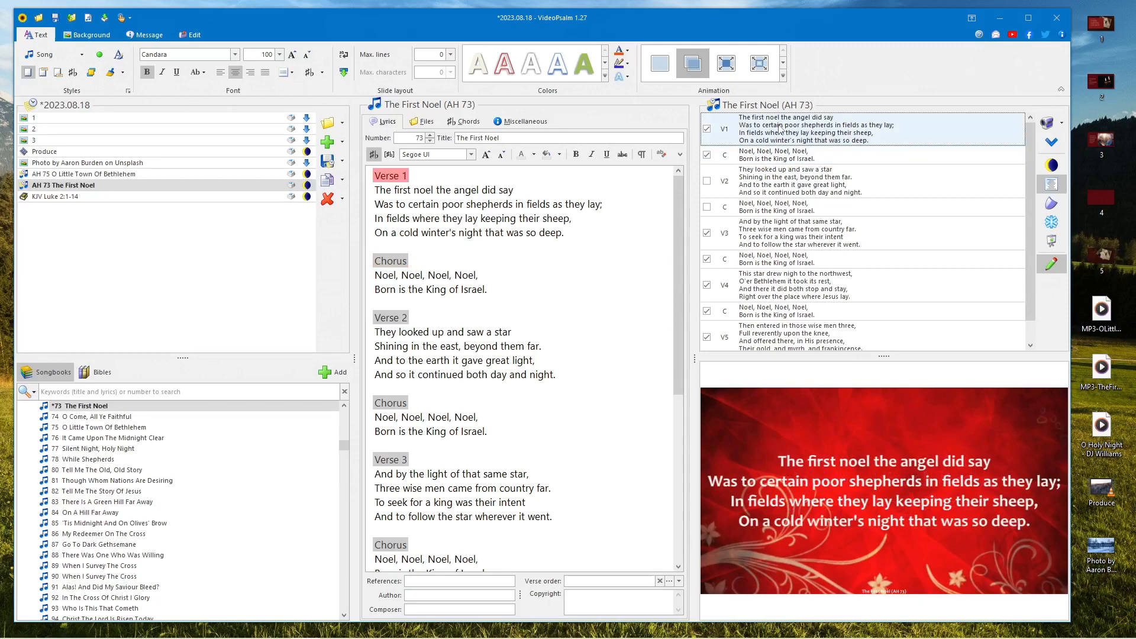
click(1053, 143)
click(1056, 144)
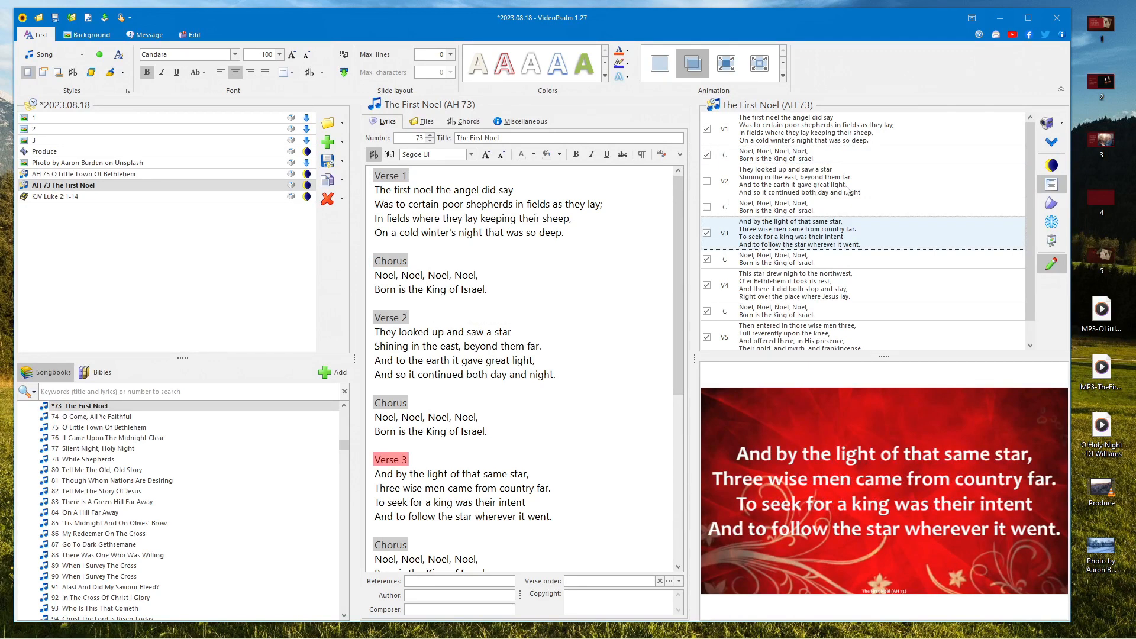
Step: Include verse 2 and its following chorus in The First Noel again, and return to the verse 1 slide
click(708, 183)
click(707, 207)
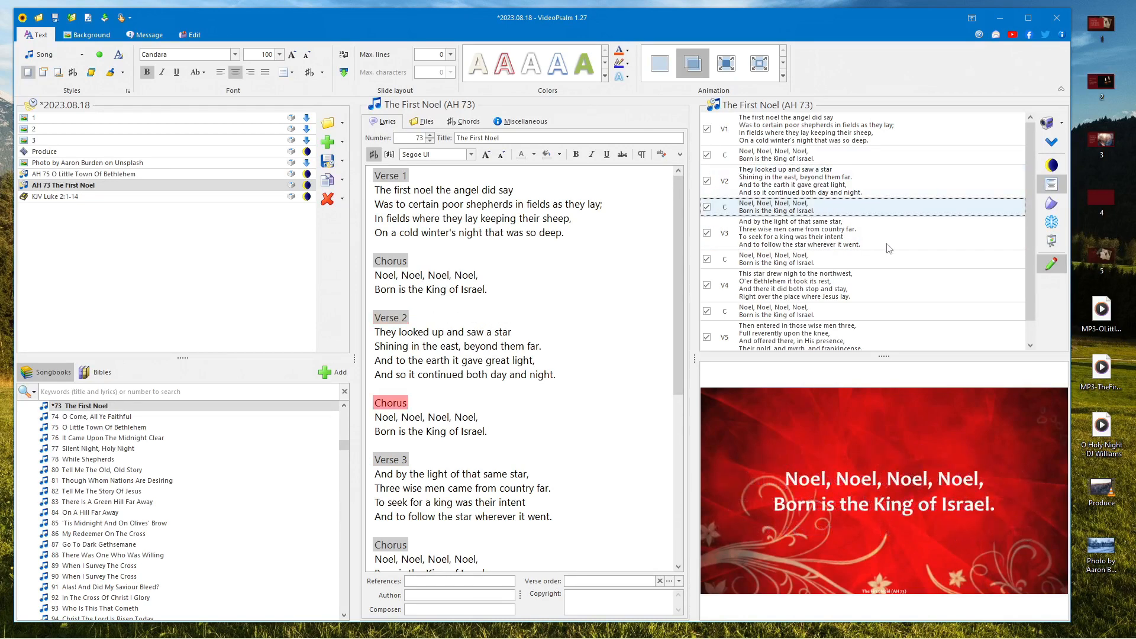
click(918, 121)
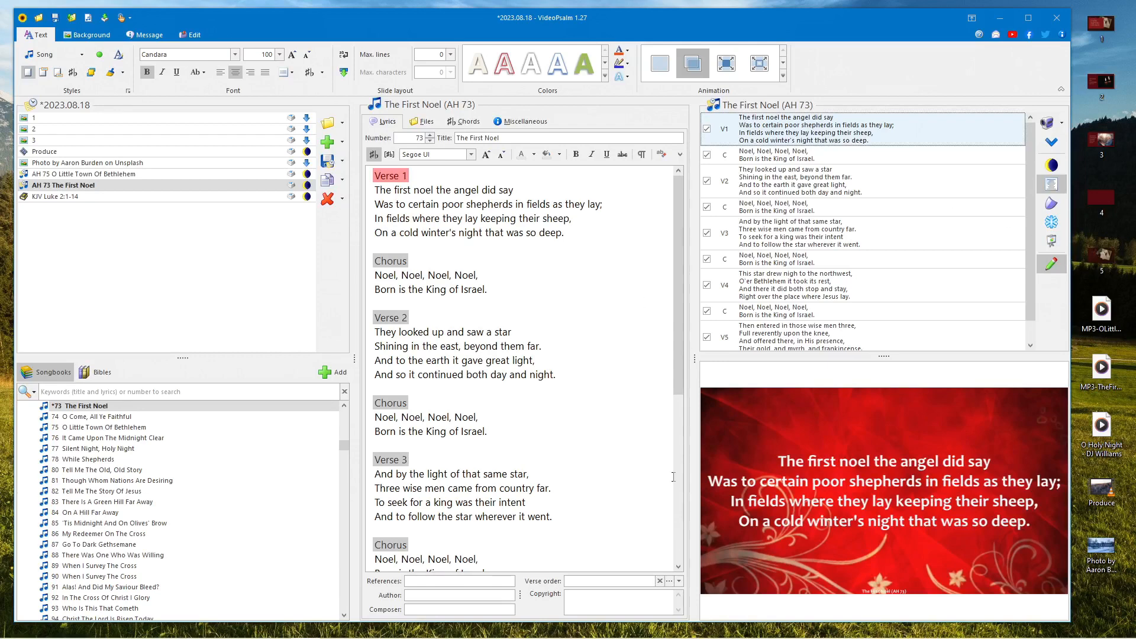
Step: Attach the audio file MP3-TheFirstNoel-SPiano-128-CAM.mp3 to The First Noel
drag(677, 345, 676, 266)
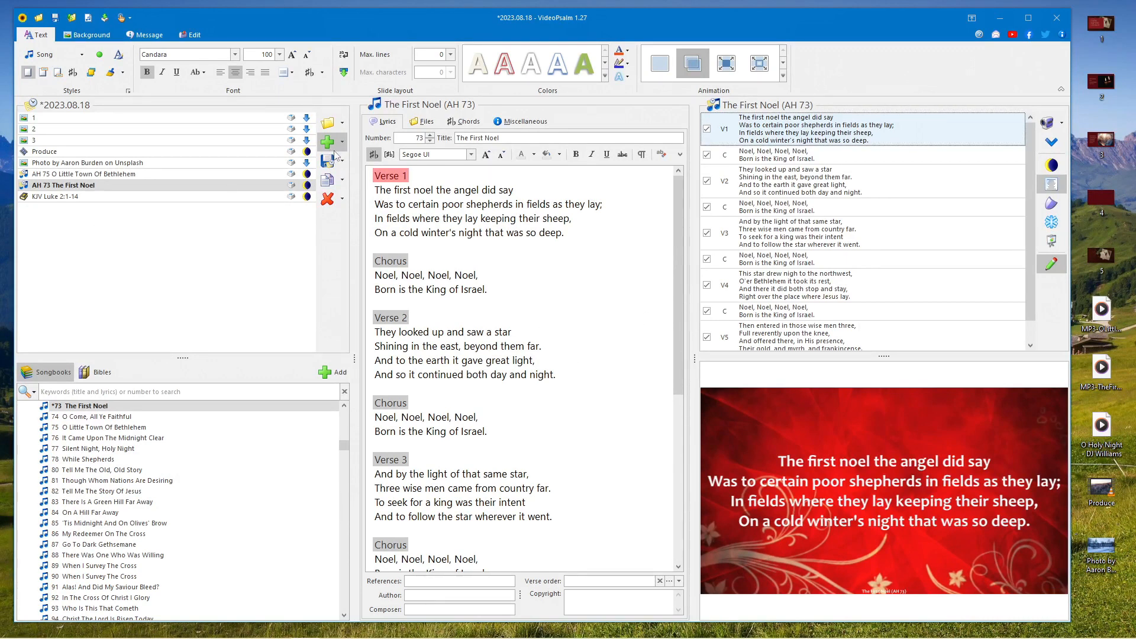
click(426, 122)
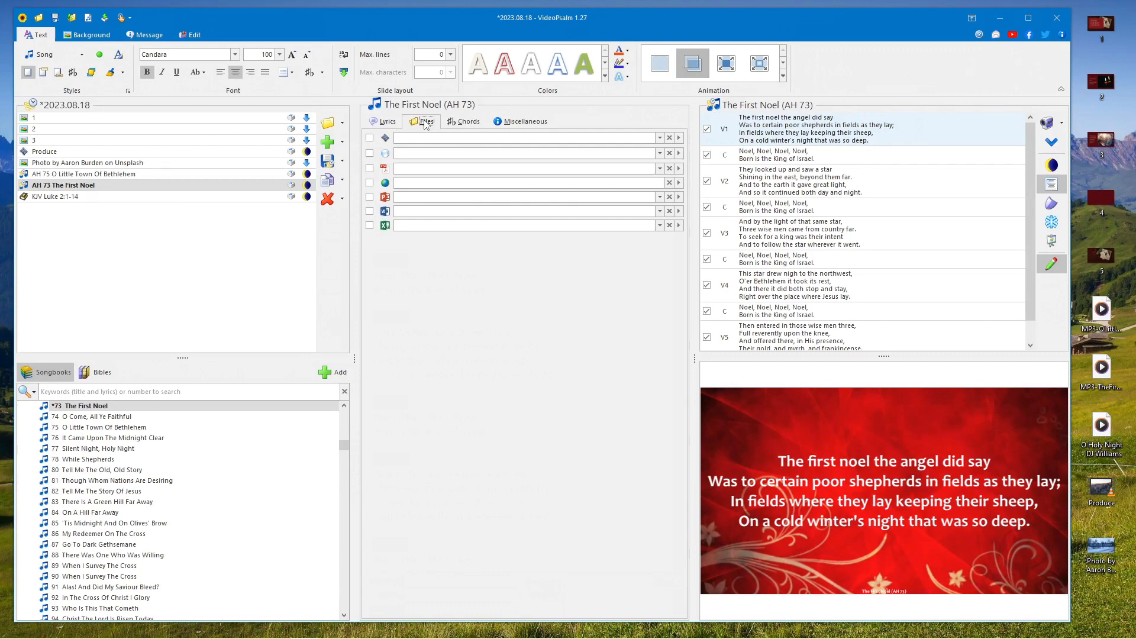
click(386, 122)
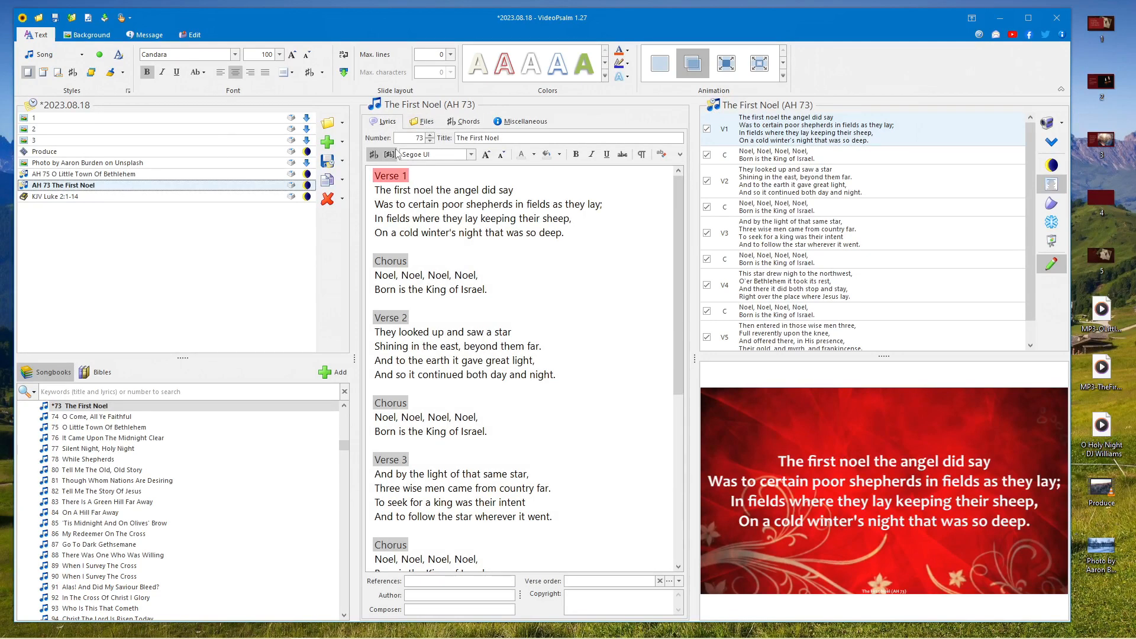
click(423, 119)
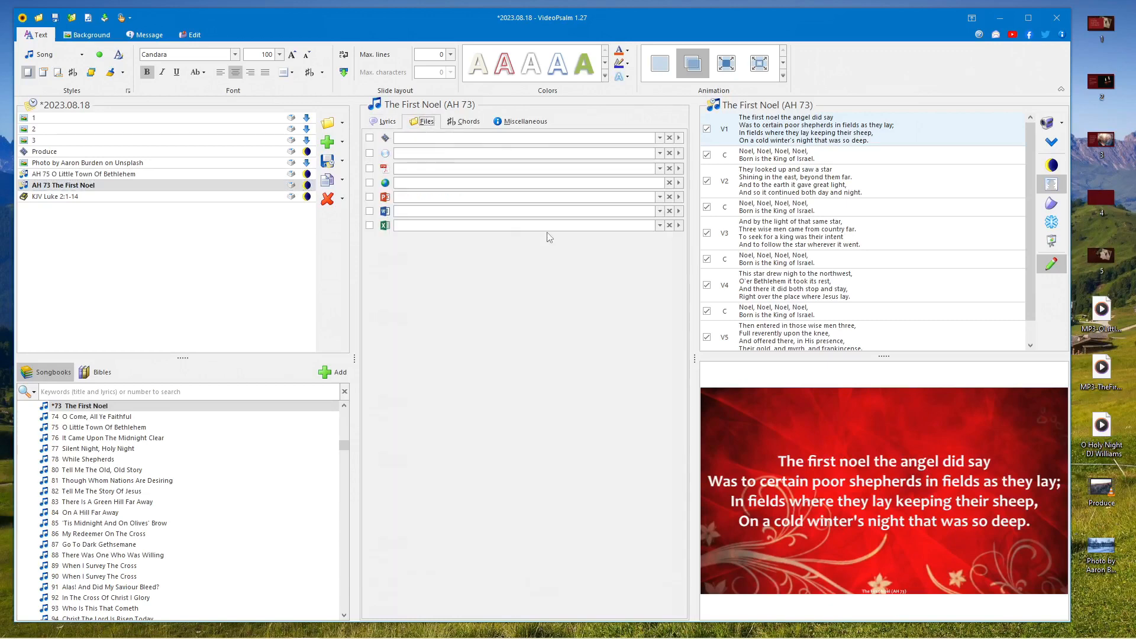
click(660, 153)
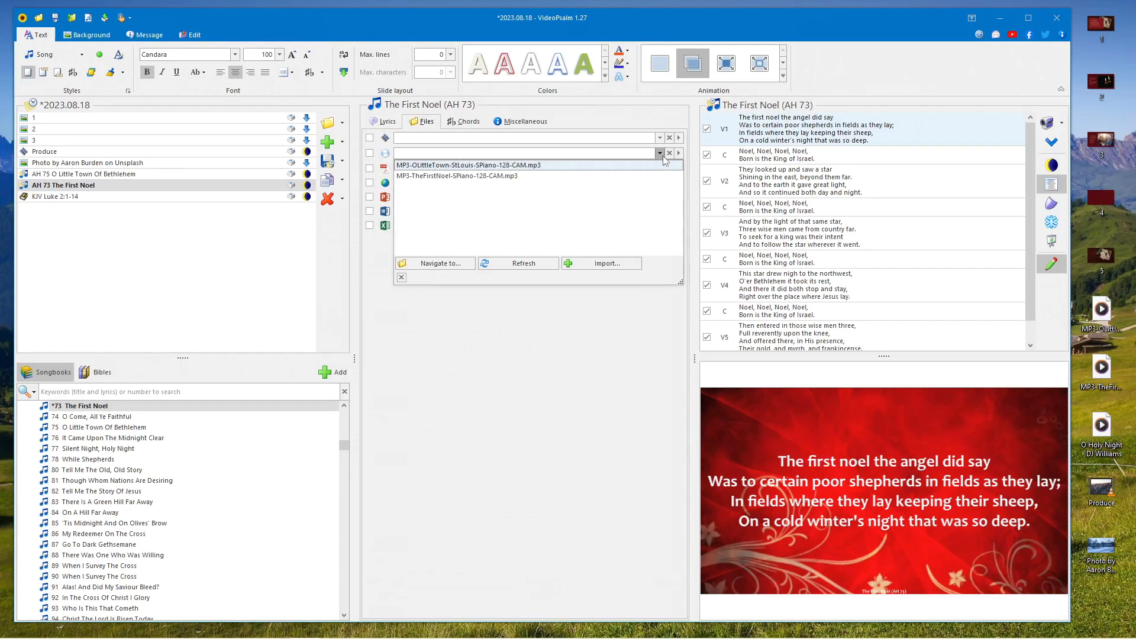
click(455, 176)
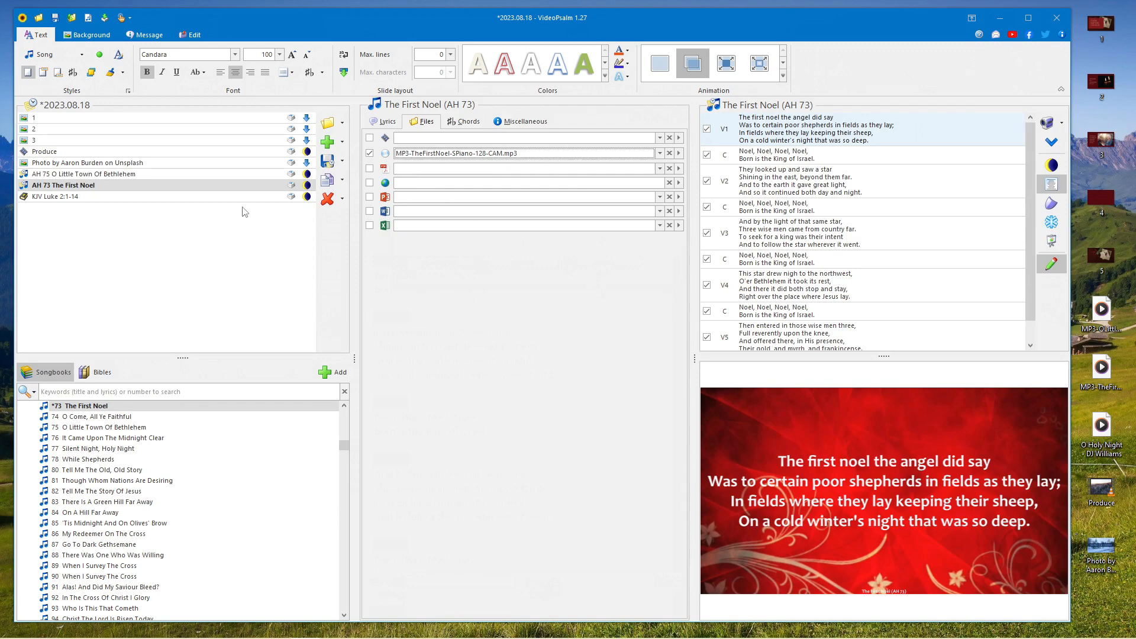
Step: Attach the audio file MP3-OLittleTown-StLouis-SPiano-128-CAM.mp3 to O Little Town Of Bethlehem in the agenda
click(151, 174)
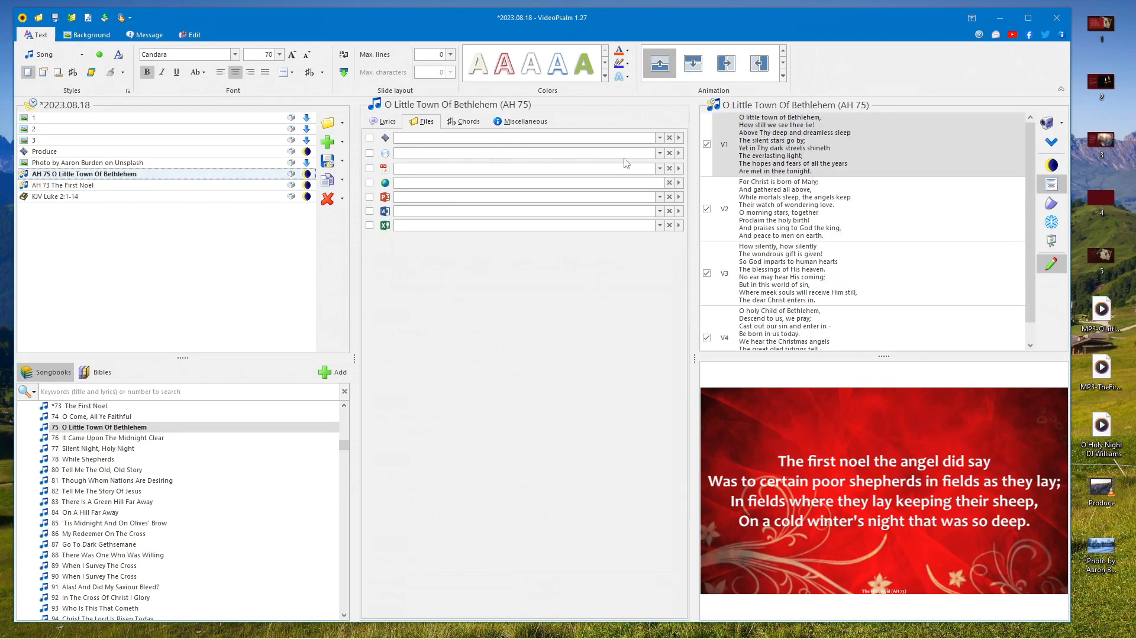
click(660, 154)
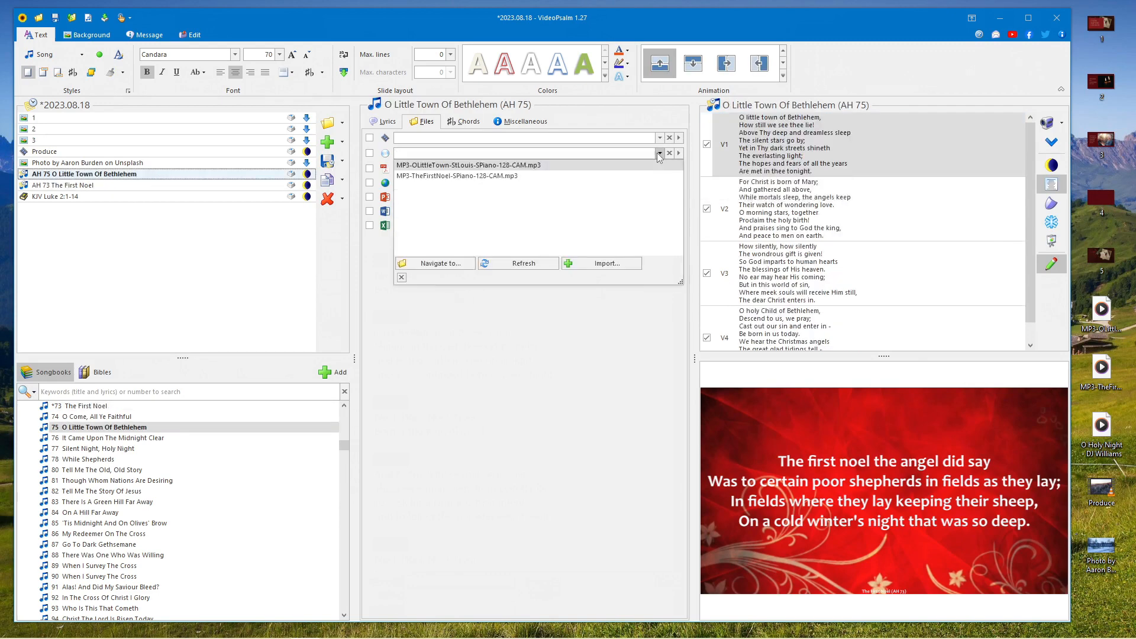
click(447, 166)
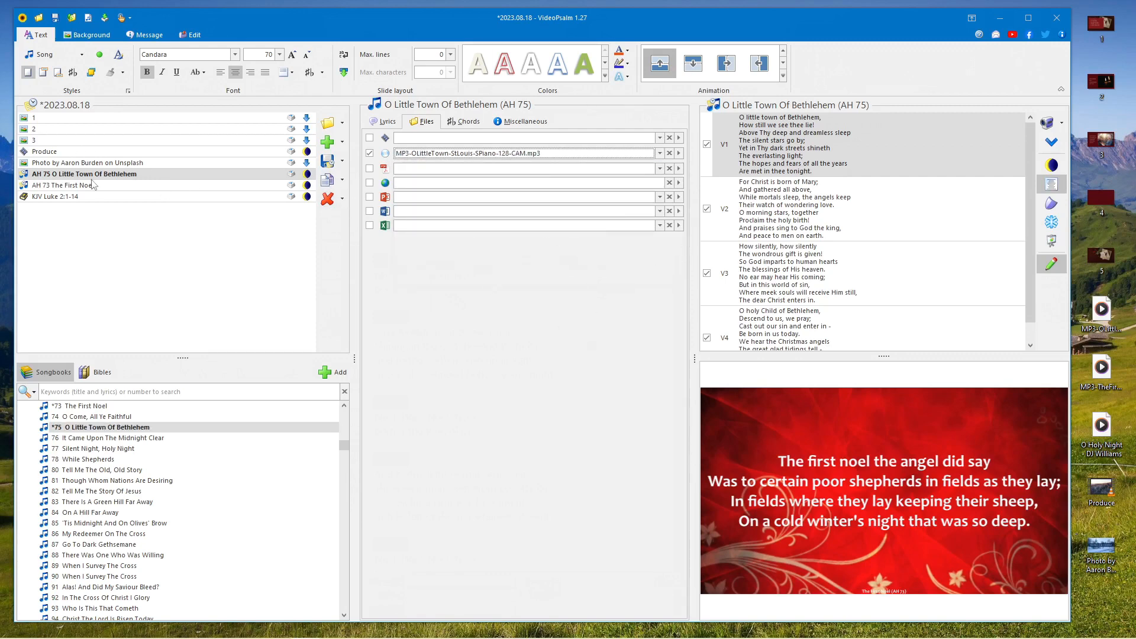
Step: Show the "Thanks for coming!" image slide, advance to O Little Town Of Bethlehem, and start playing its attached audio
click(107, 164)
click(752, 120)
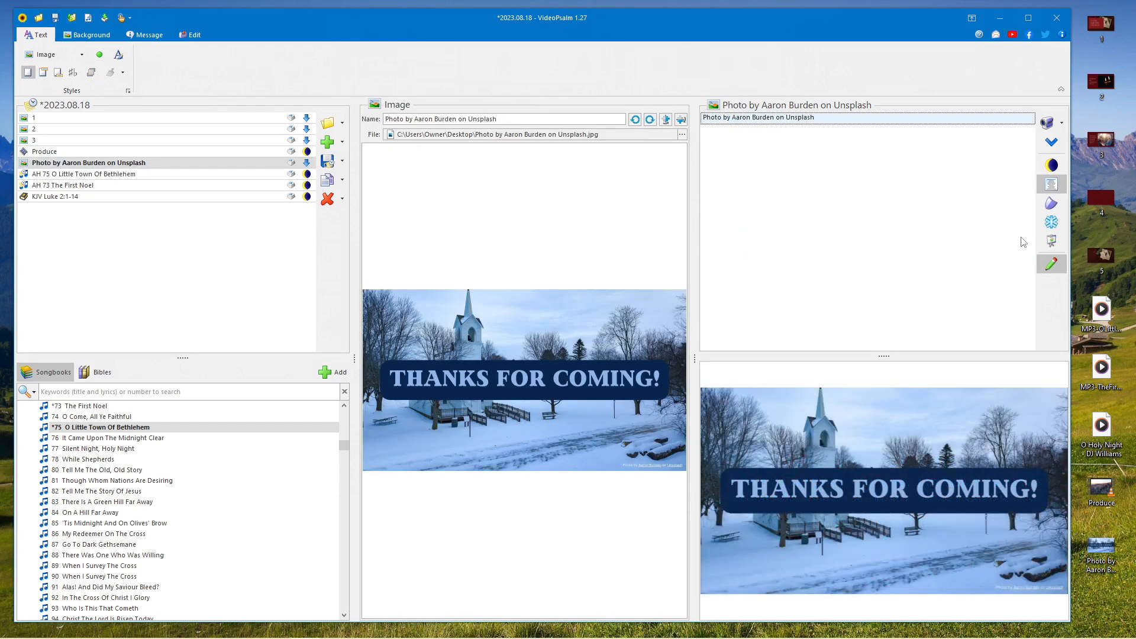
click(1052, 142)
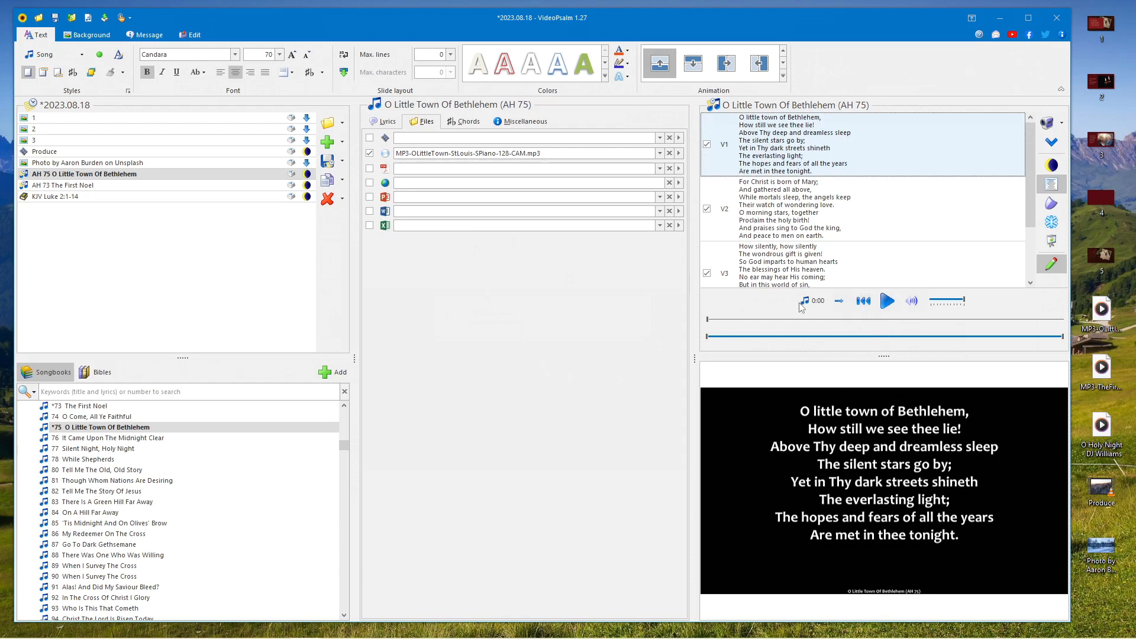
click(1058, 145)
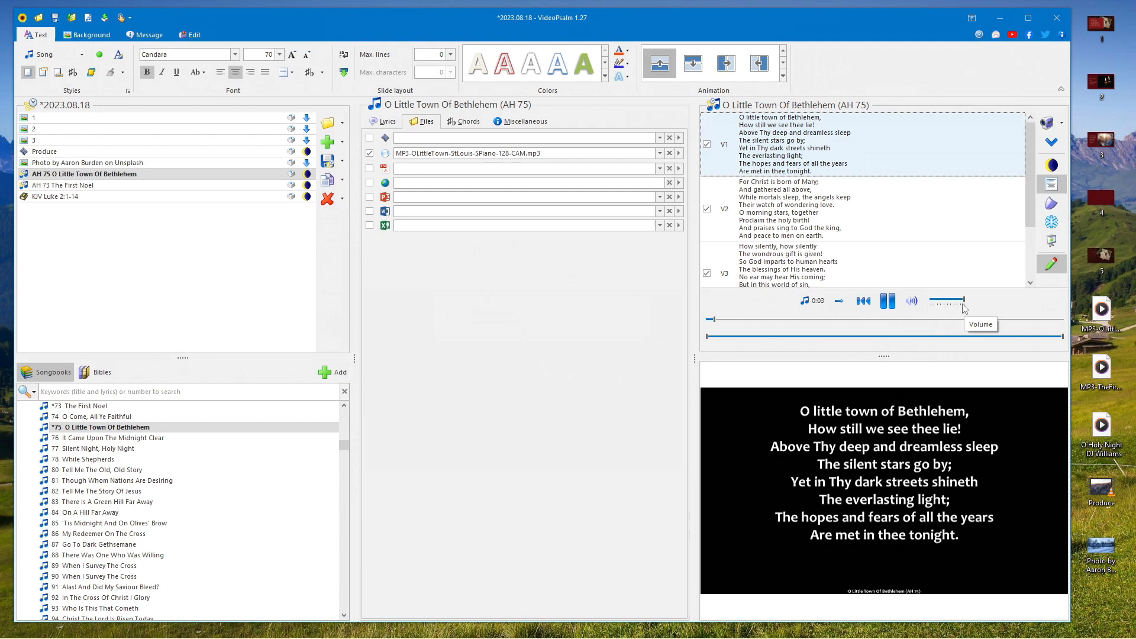
Step: Lower the song audio's volume to about half, mute it, and show verses 2 and 3 while it plays
drag(963, 301, 951, 309)
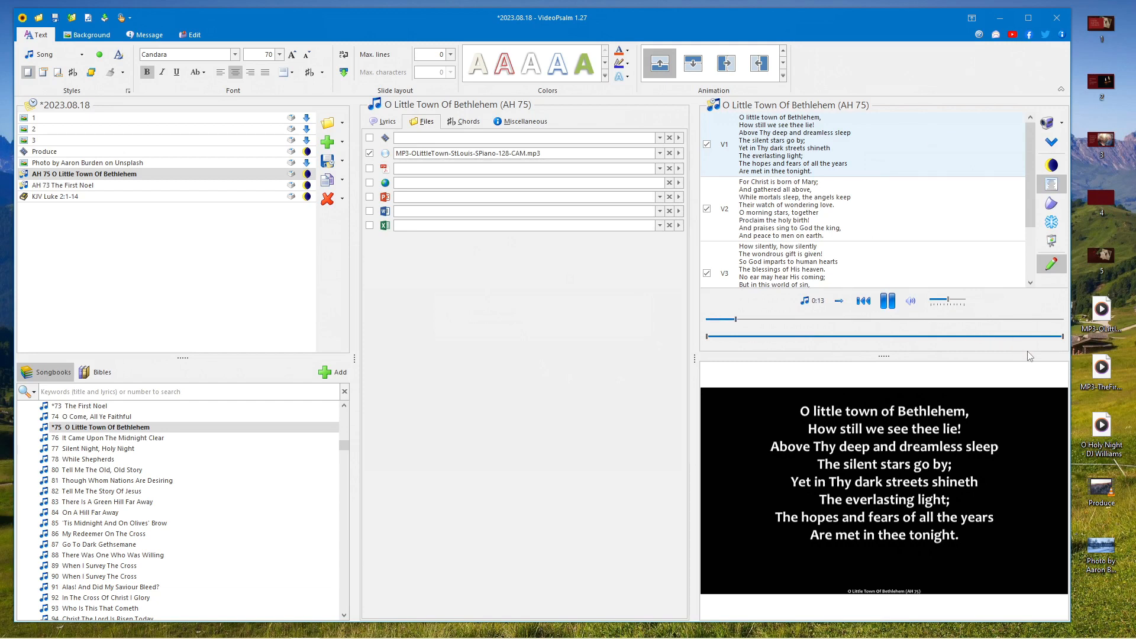
click(912, 302)
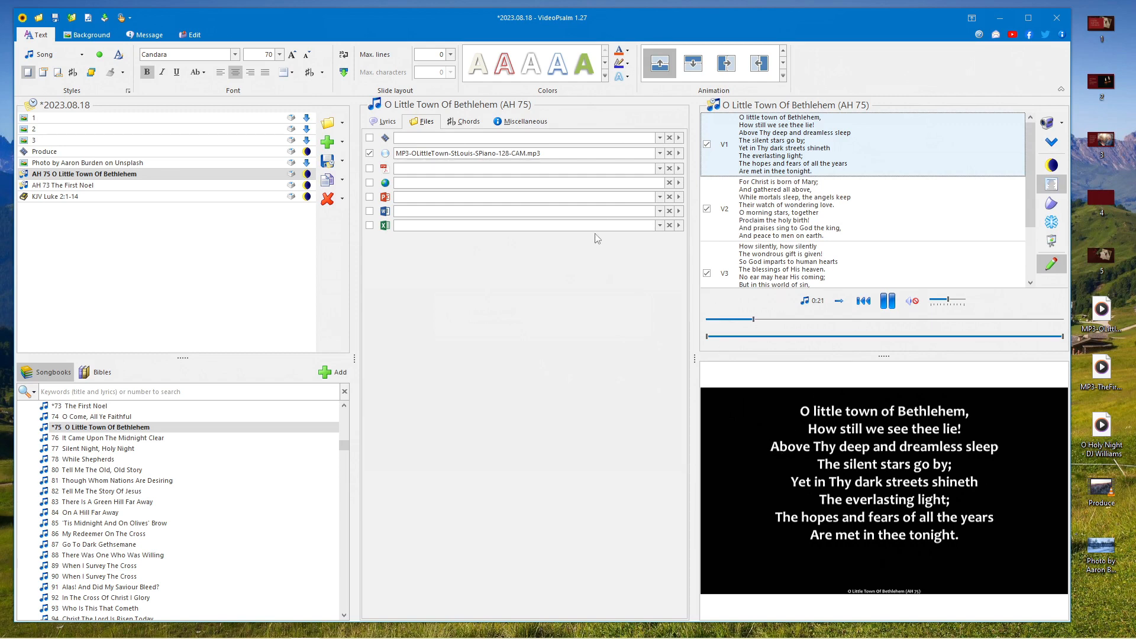
click(916, 215)
click(895, 263)
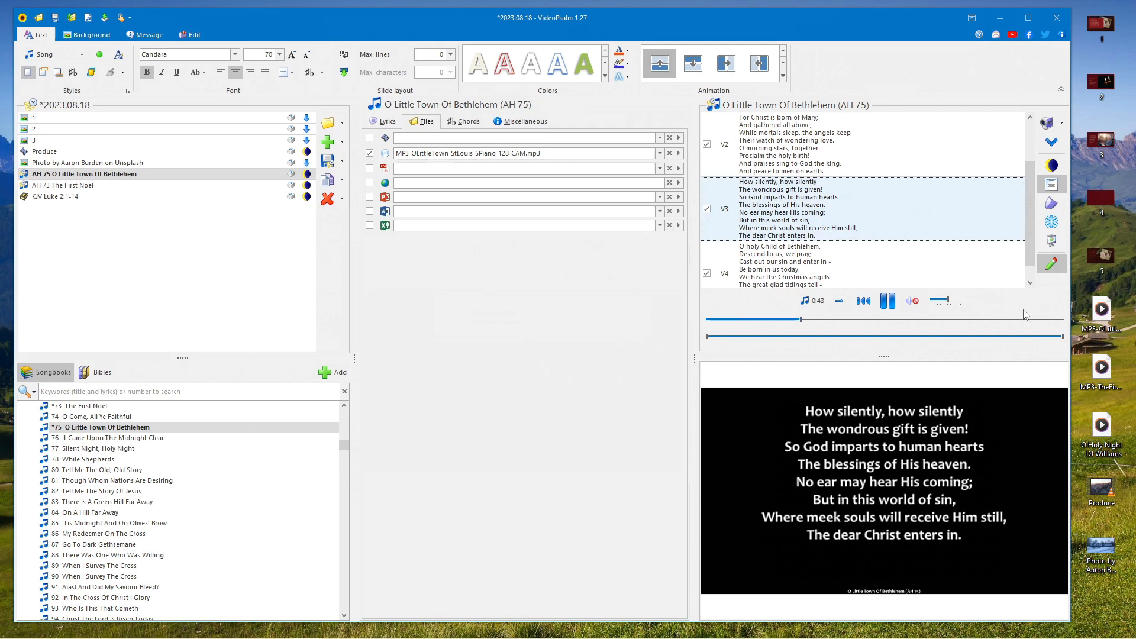
Step: Unmute the song audio, advance past verse 4 of O Little Town Of Bethlehem to The First Noel, and pause its audio
click(914, 303)
click(1058, 147)
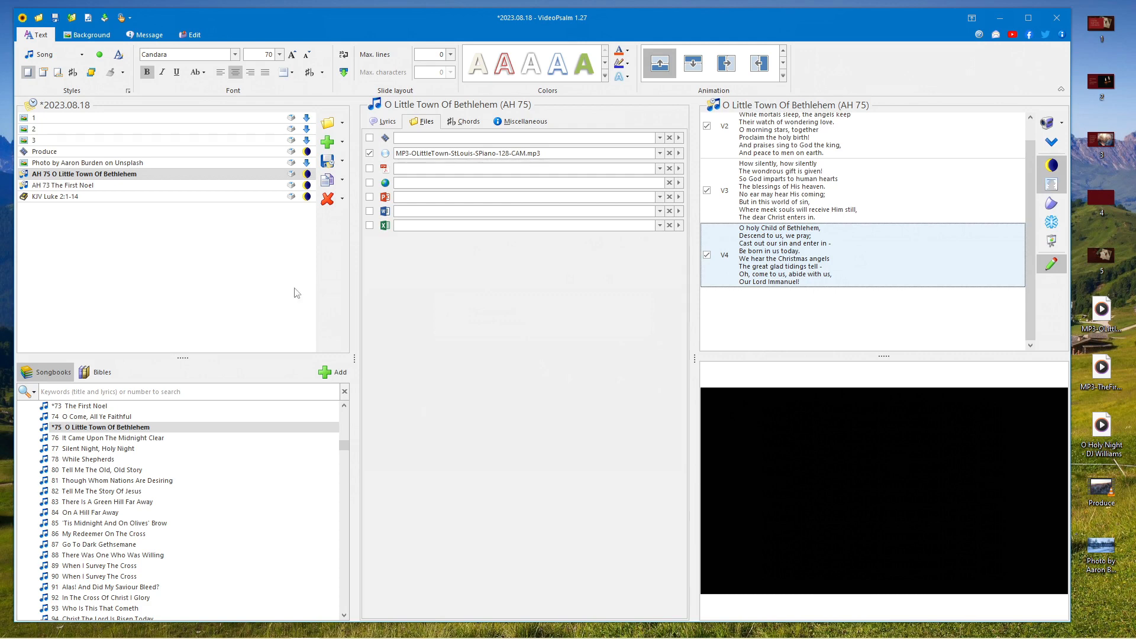
click(1052, 144)
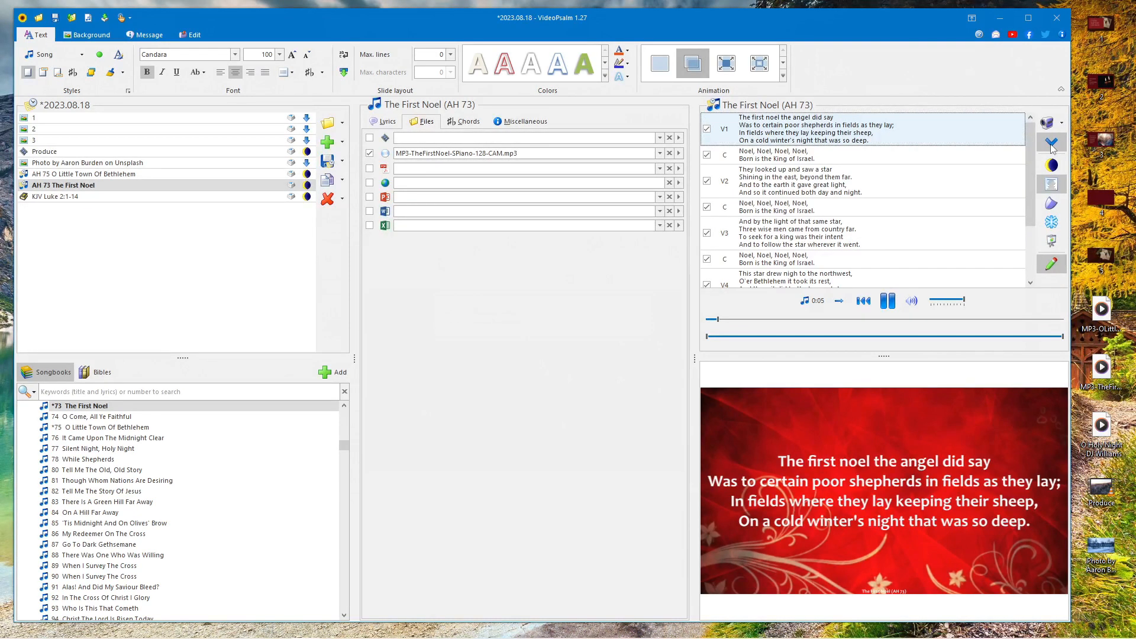
click(889, 302)
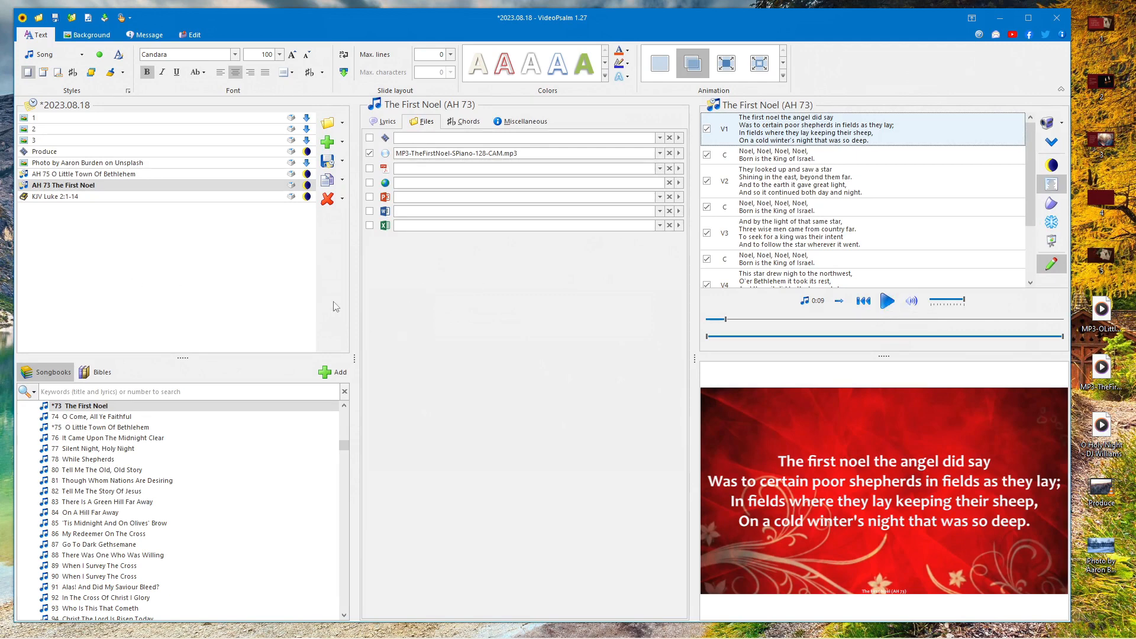
Step: Save the agenda and move the Unsplash photo slide to the end, below KJV Luke 2:1-14
click(329, 163)
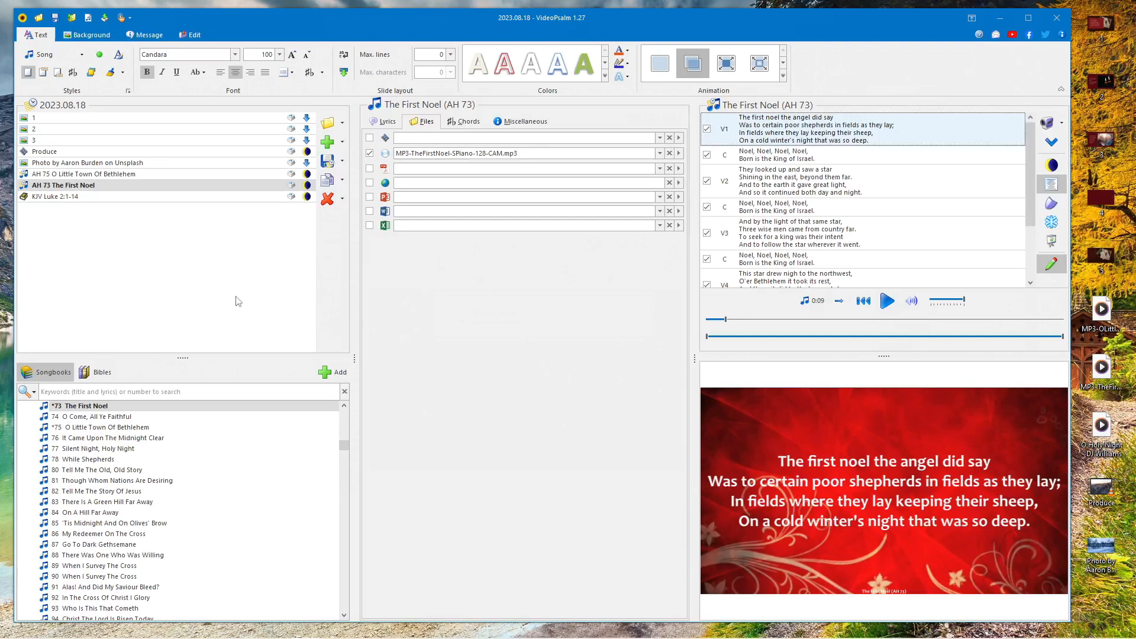
drag(62, 167, 66, 214)
Step: Try moving KJV Luke 2:1-14 above the Produce video, and return it to below The First Noel
click(53, 185)
drag(53, 183, 52, 147)
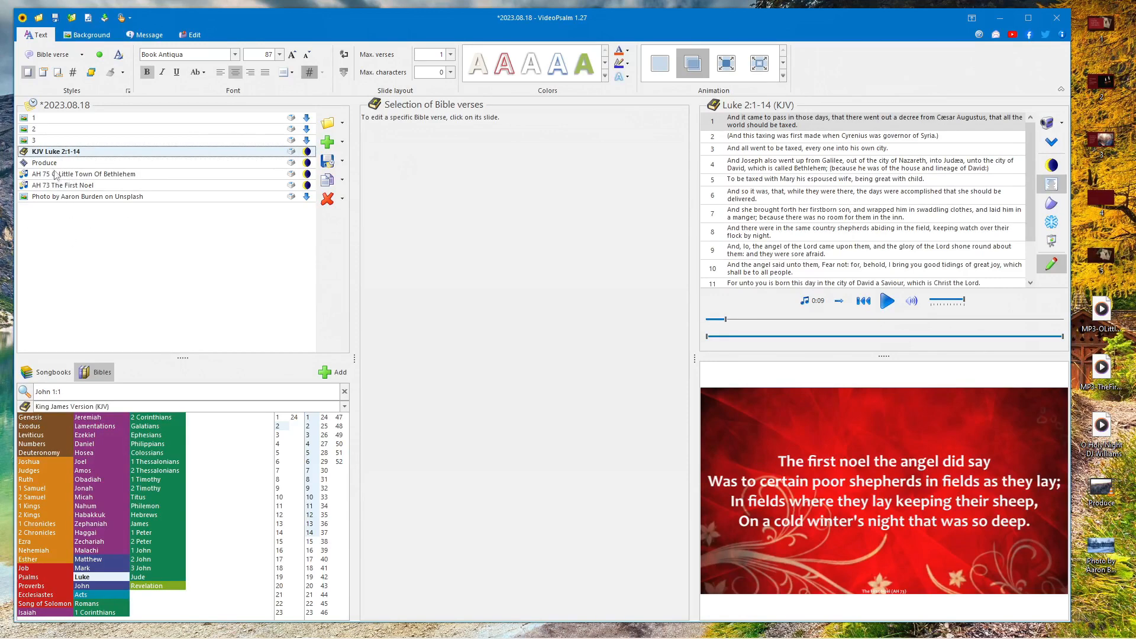
drag(57, 156, 67, 193)
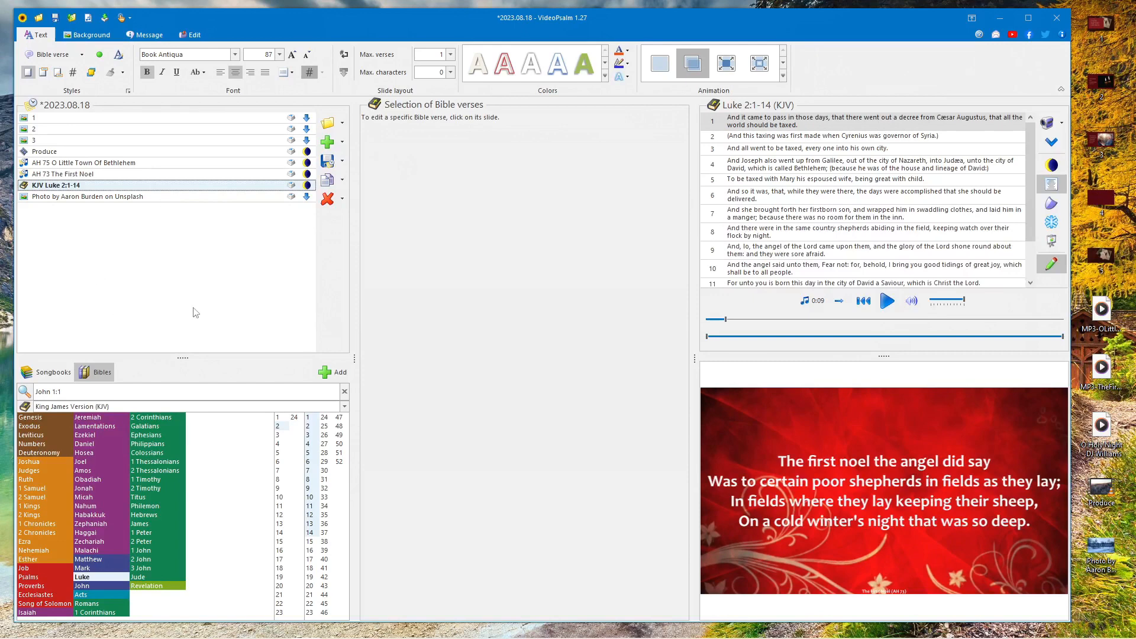
Step: Save the reordered agenda and turn off edit mode
click(328, 162)
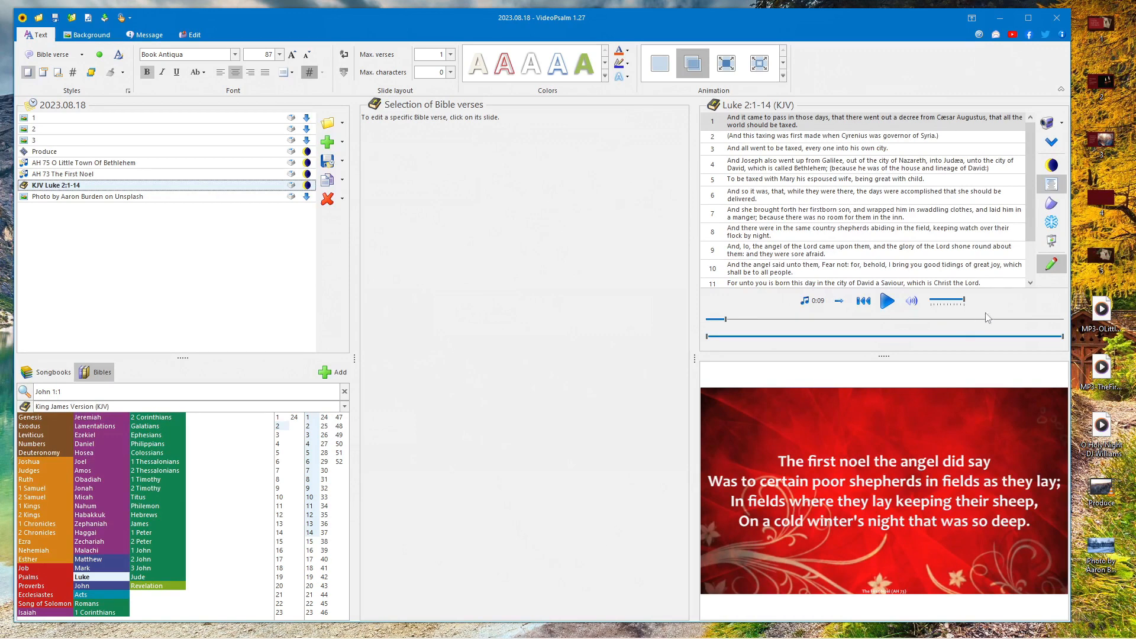
click(1053, 267)
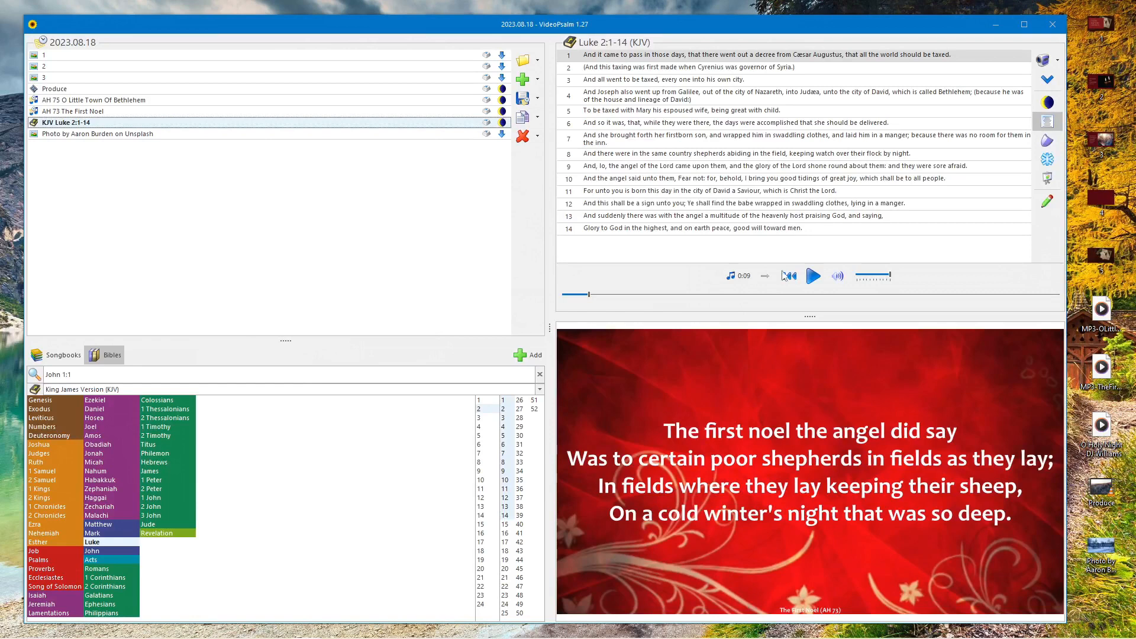
Step: Show image slide 1 from the agenda and turn on the projection screen
click(101, 56)
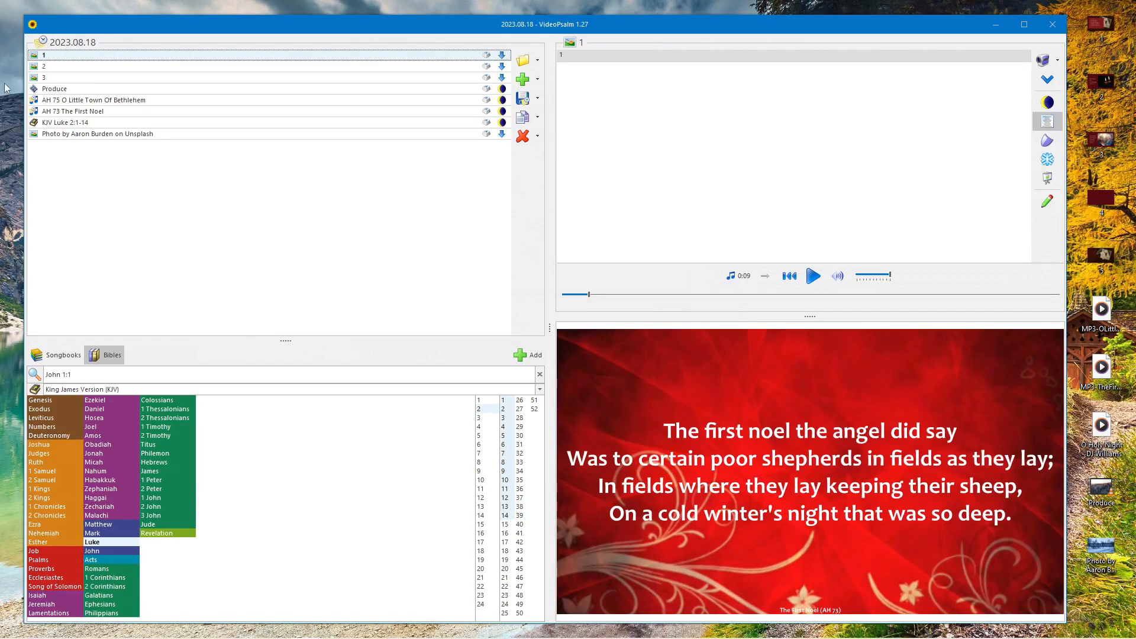
click(594, 55)
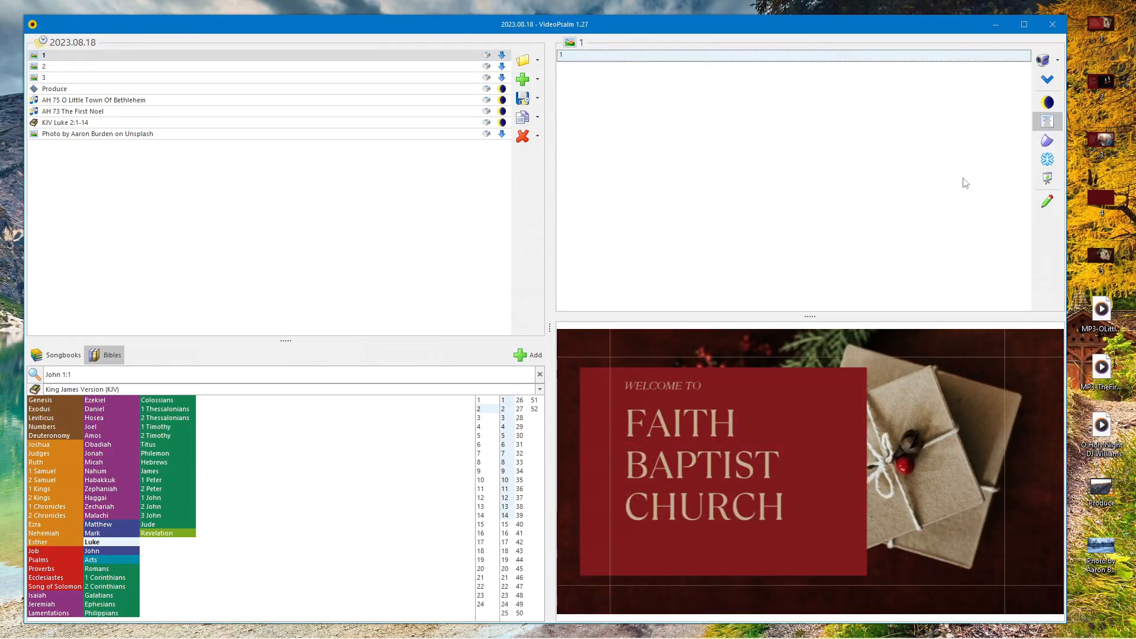
click(1049, 178)
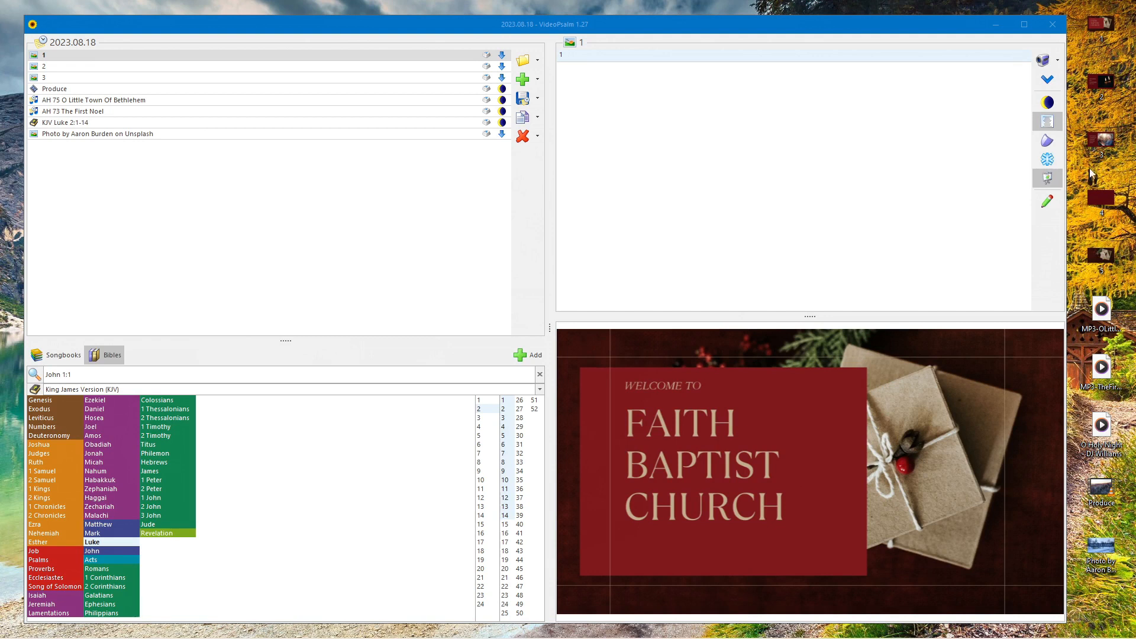
Step: Advance the presentation through image slides 2 and 3 to the Produce video
click(1048, 80)
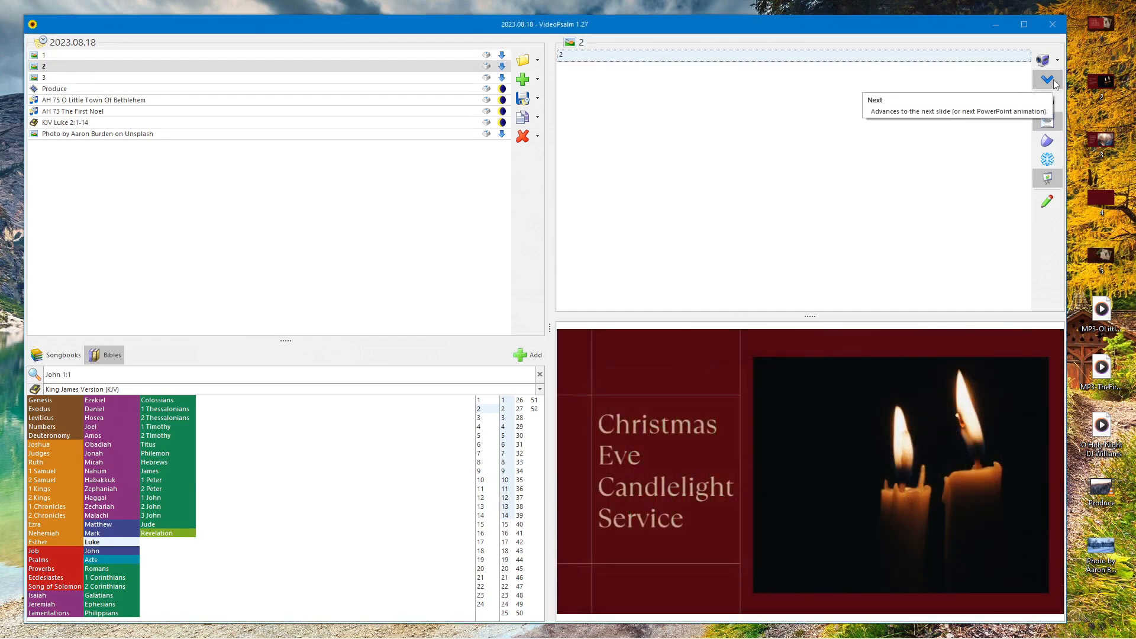
click(1054, 83)
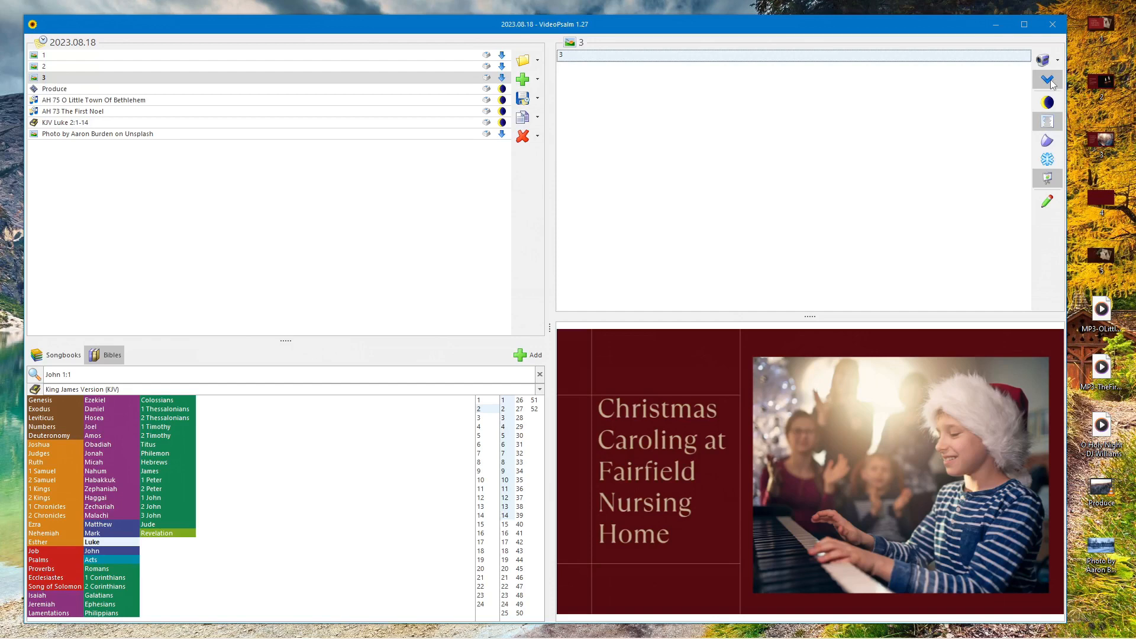
click(1052, 83)
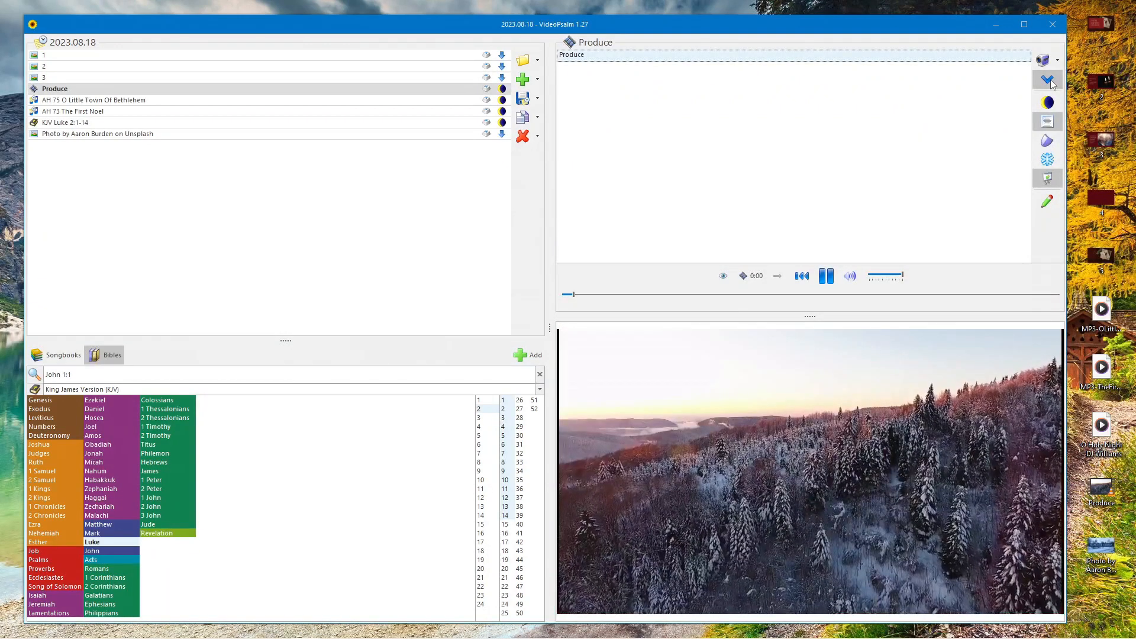
Step: Lower the Produce video's volume to about a quarter while it plays, and pause the video
click(897, 278)
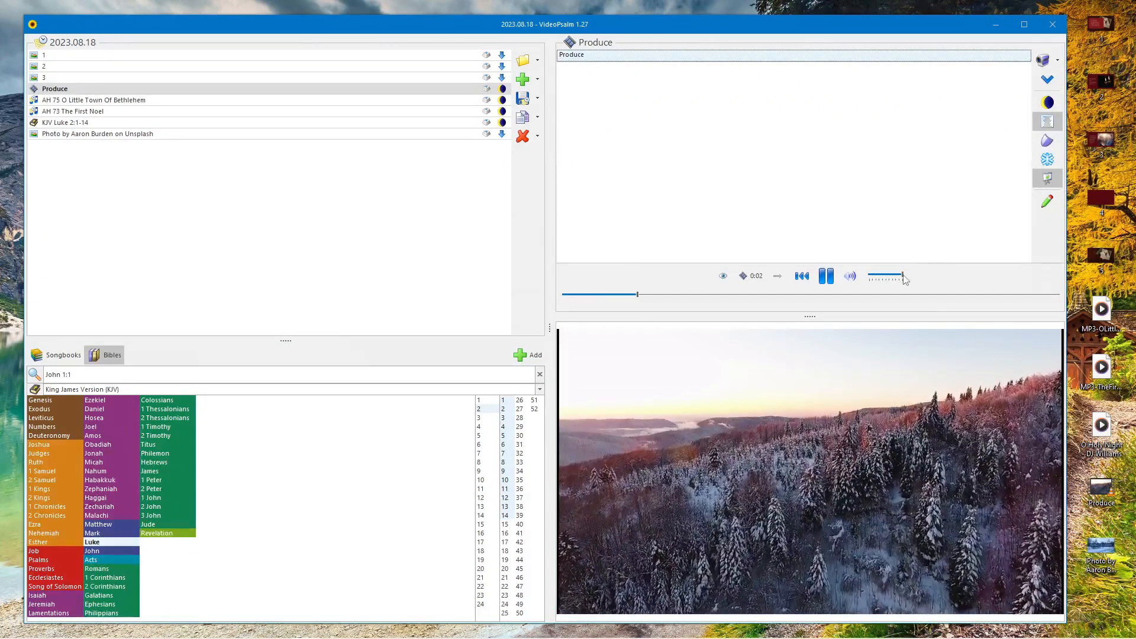
drag(897, 280, 889, 285)
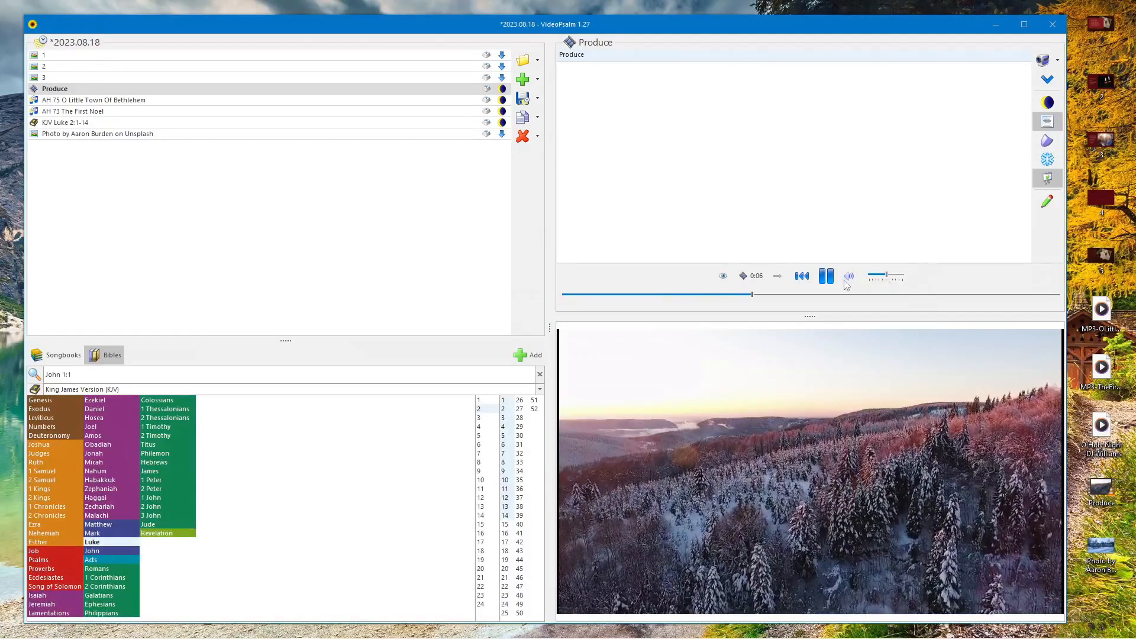
drag(891, 281, 870, 285)
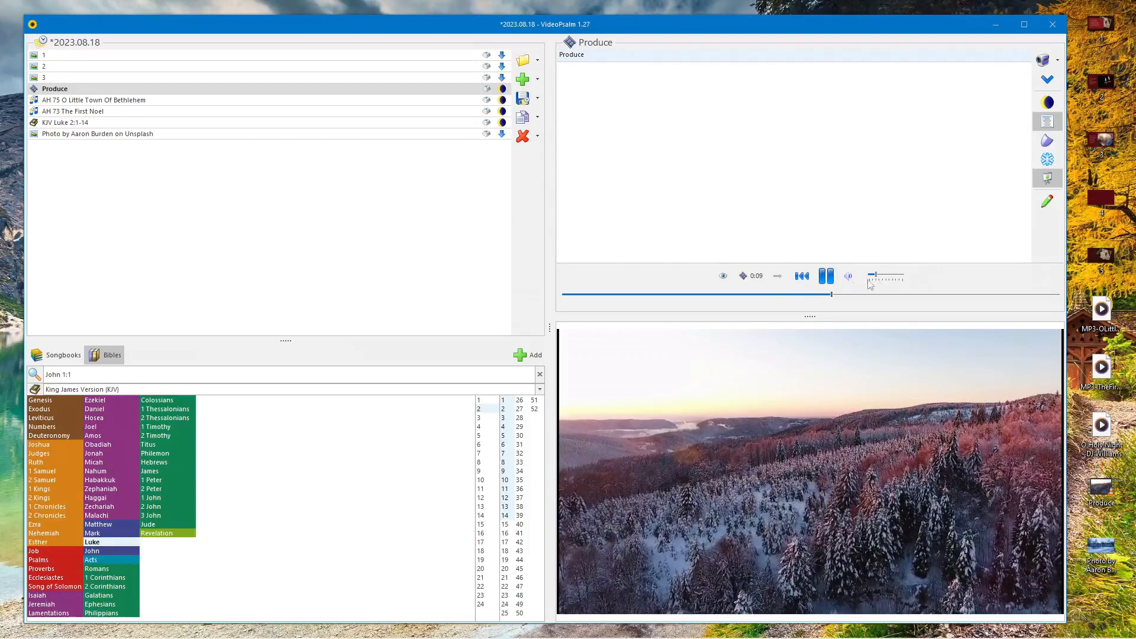
click(806, 282)
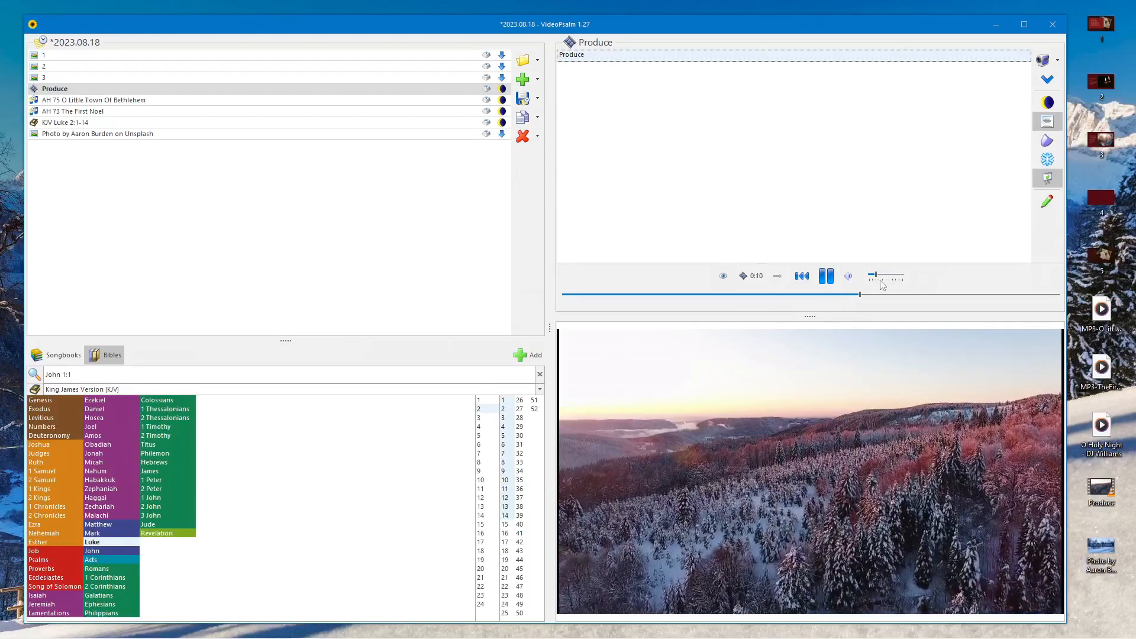
click(826, 275)
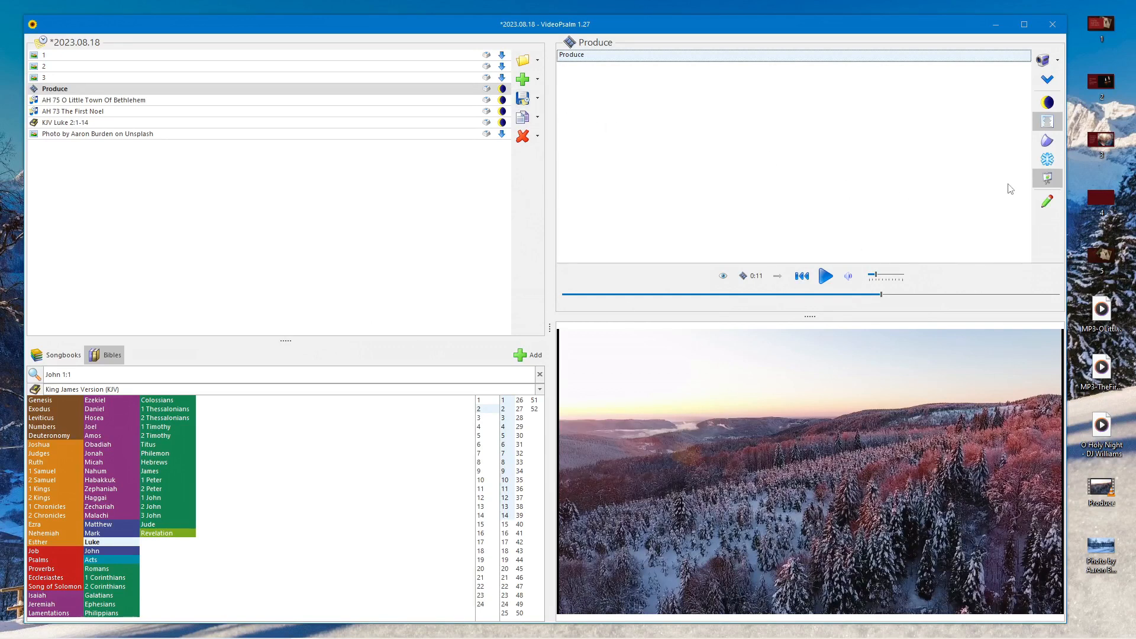
Step: In edit mode, set the Produce video to fill the screen and loop, and turn edit mode off again
click(1048, 203)
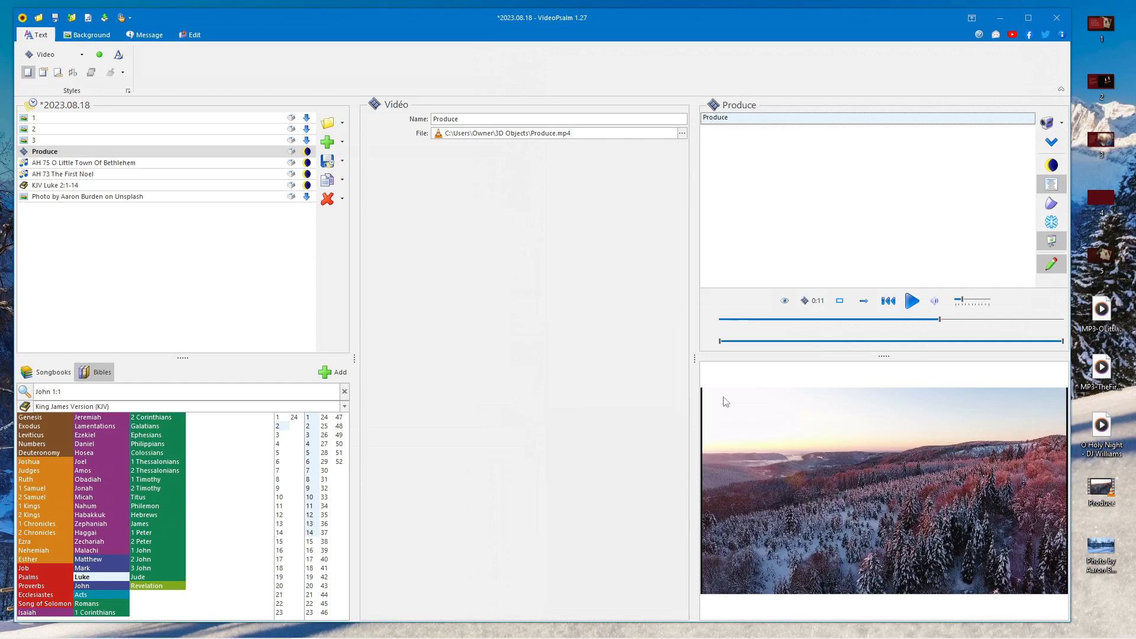
click(841, 303)
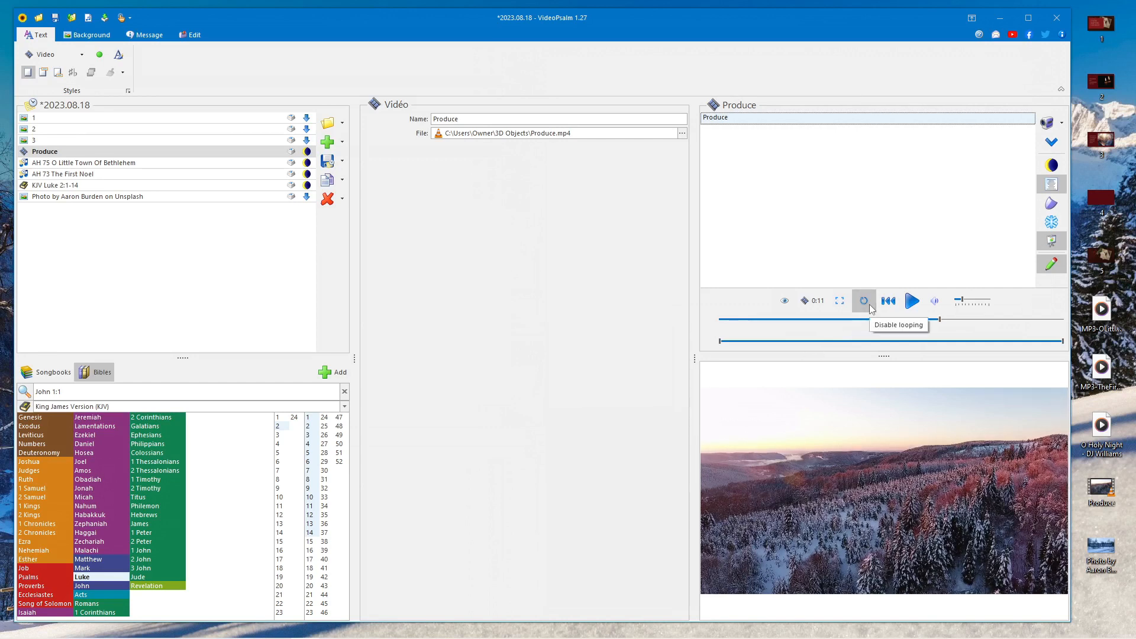
click(865, 304)
click(1061, 271)
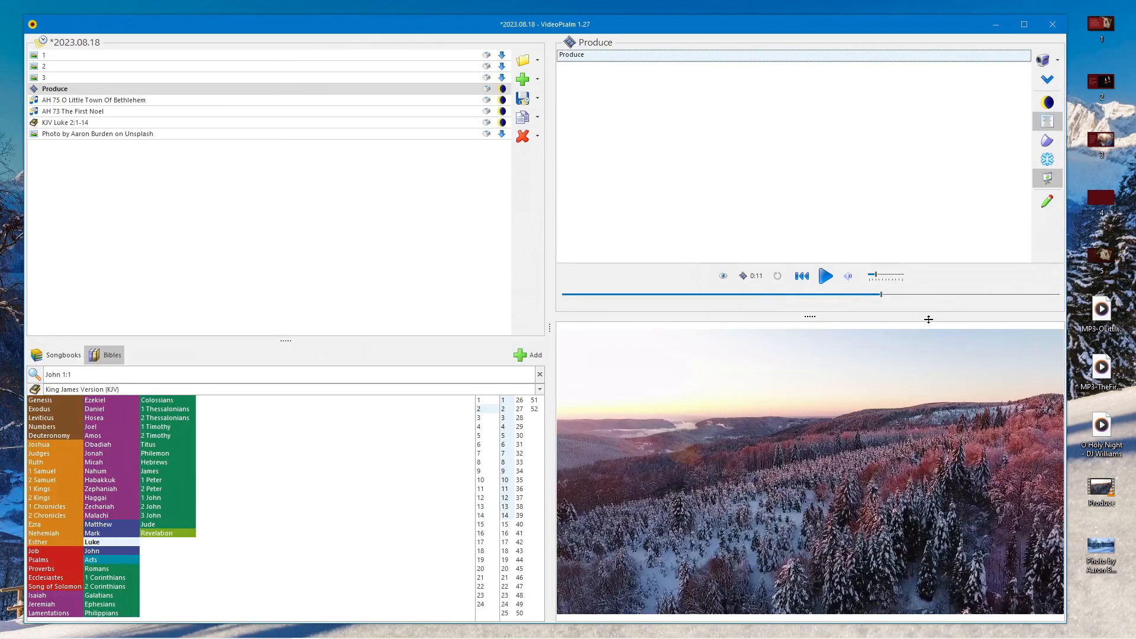
Step: Resume the looping Produce video, raise its volume to slightly above half, and pause it
click(826, 276)
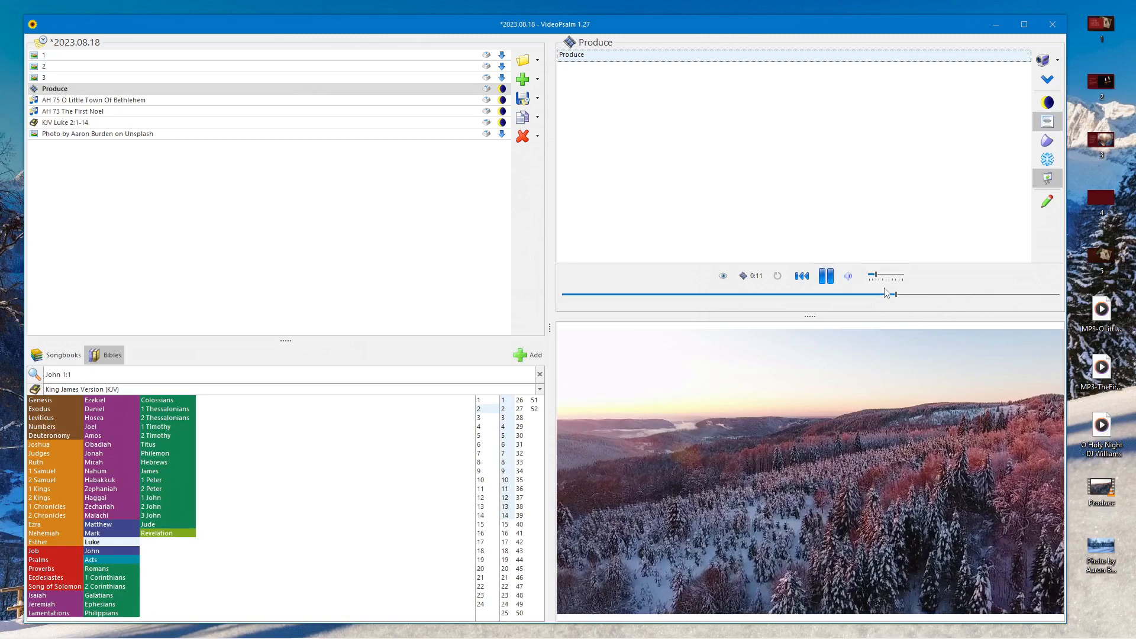
drag(879, 275, 893, 286)
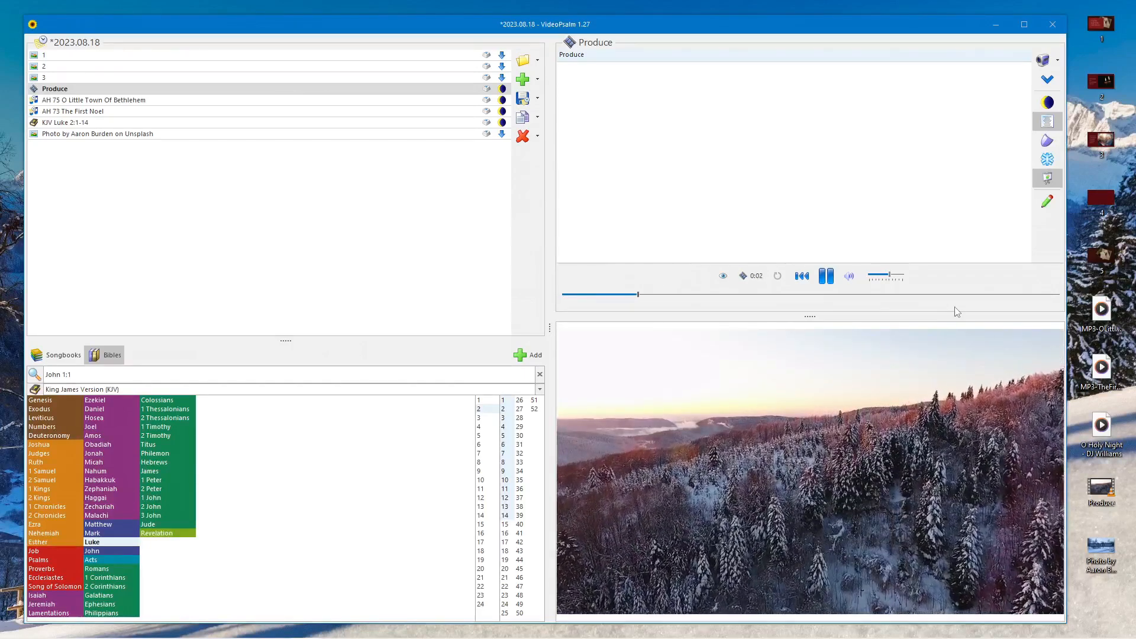
click(987, 177)
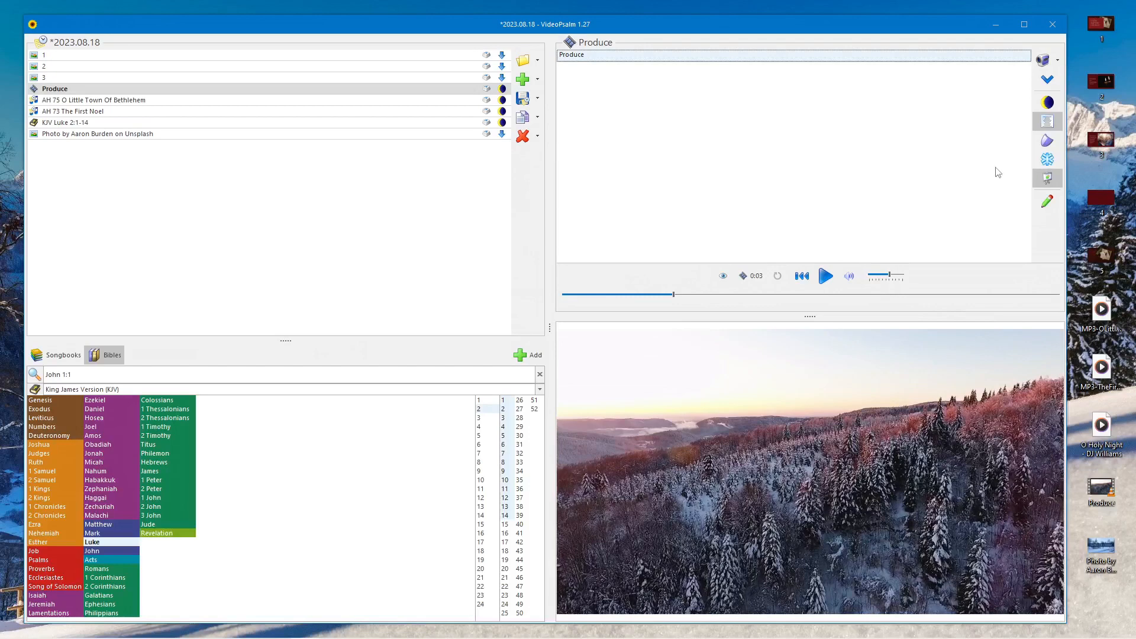
Step: Advance from the Produce video through all four verses of O Little Town Of Bethlehem to the black screen after it
click(1047, 83)
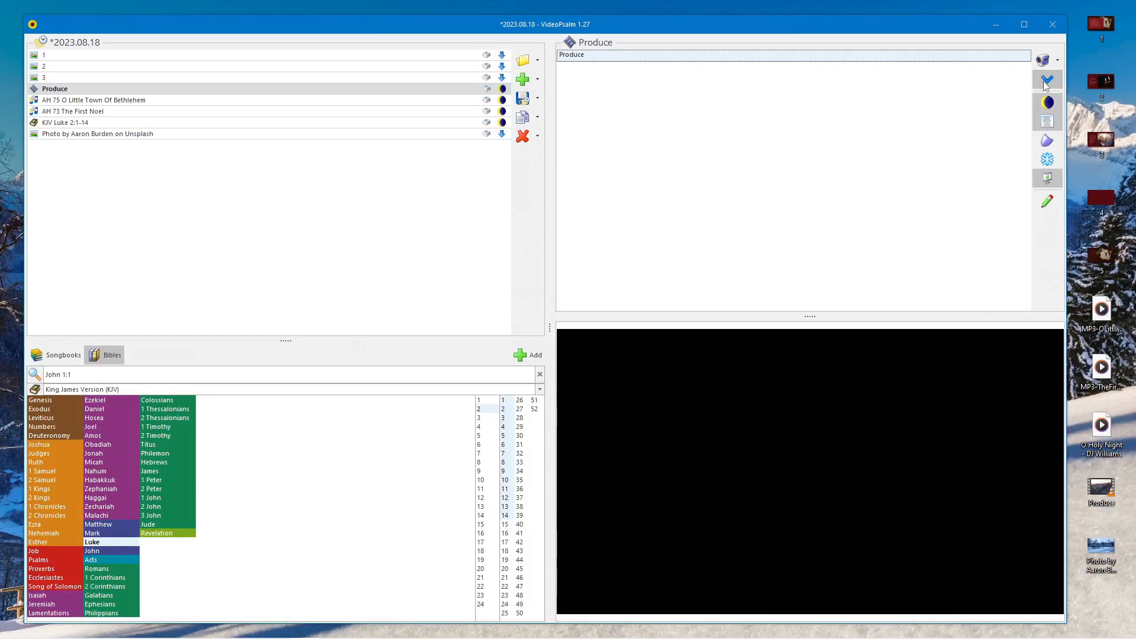
click(1047, 83)
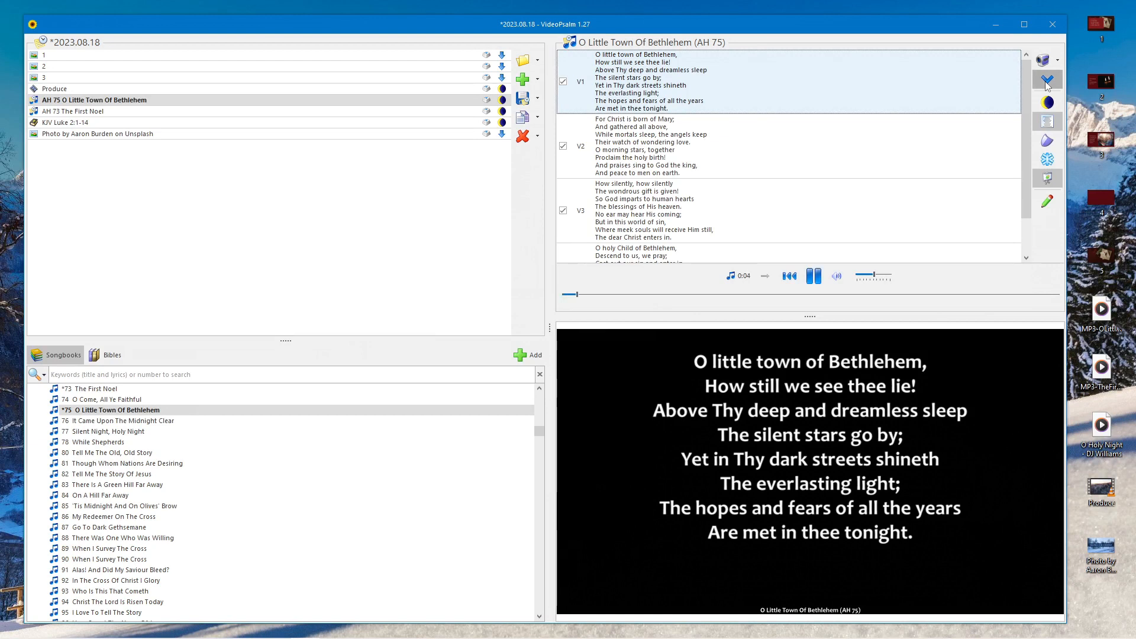
click(1047, 83)
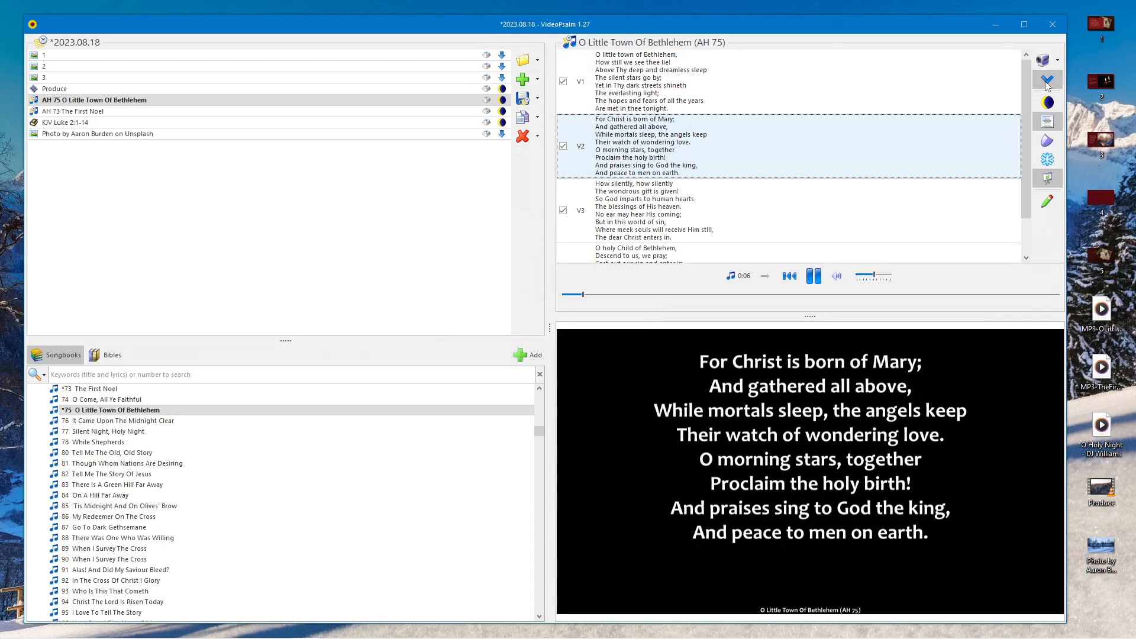
click(1047, 83)
click(1047, 83)
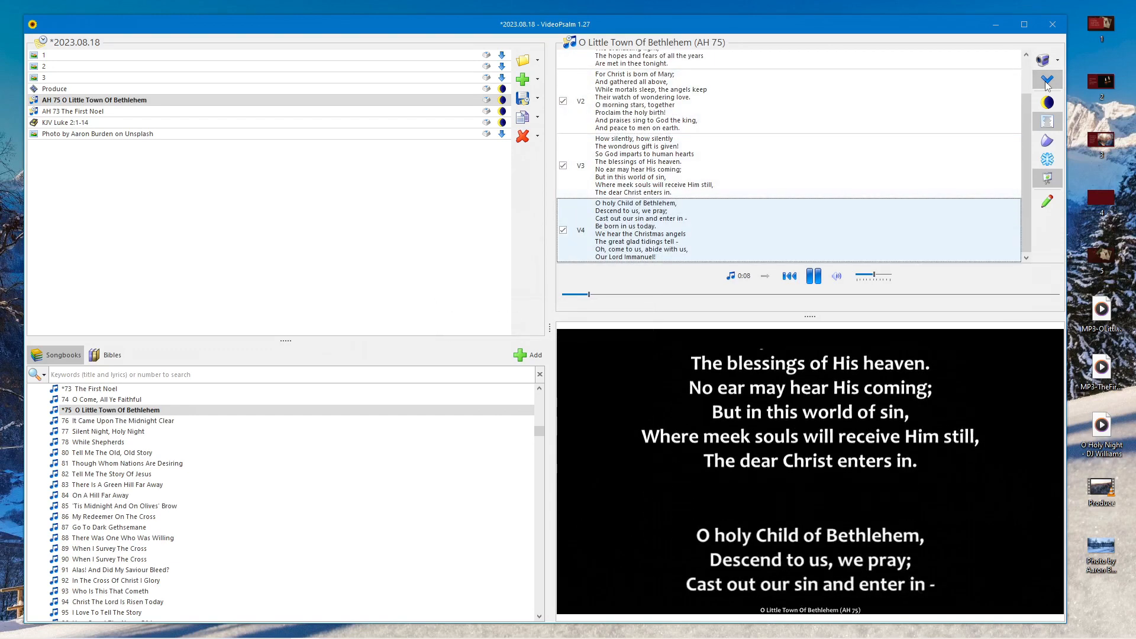
click(1047, 83)
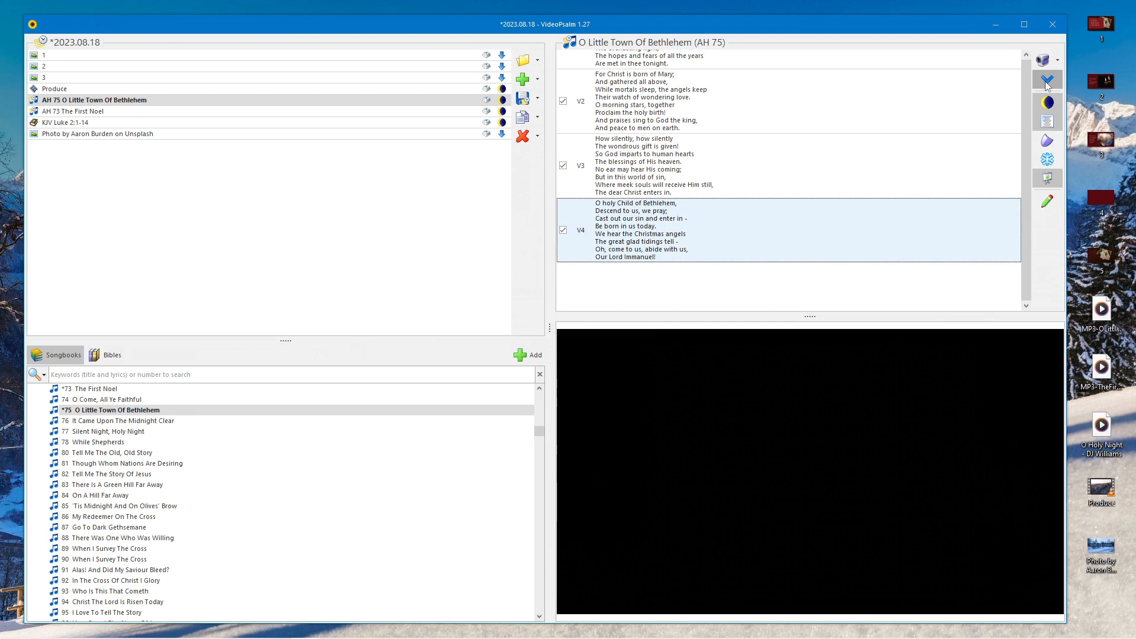
Step: Advance the live presentation through all verses and choruses of The First Noel to the black screen after it
click(1047, 83)
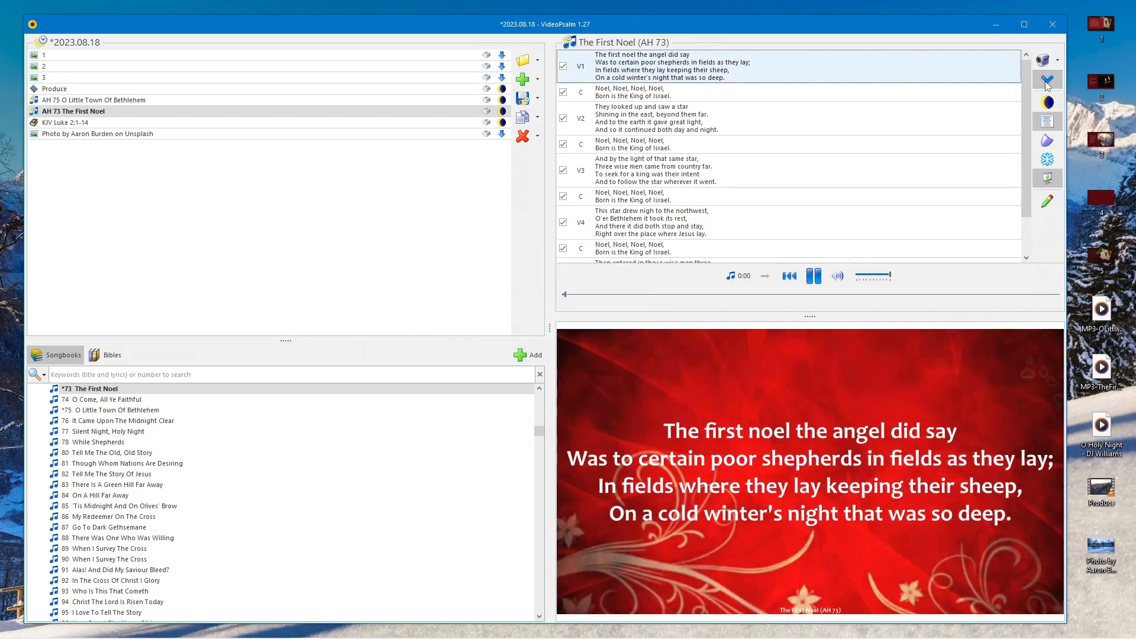
click(1047, 83)
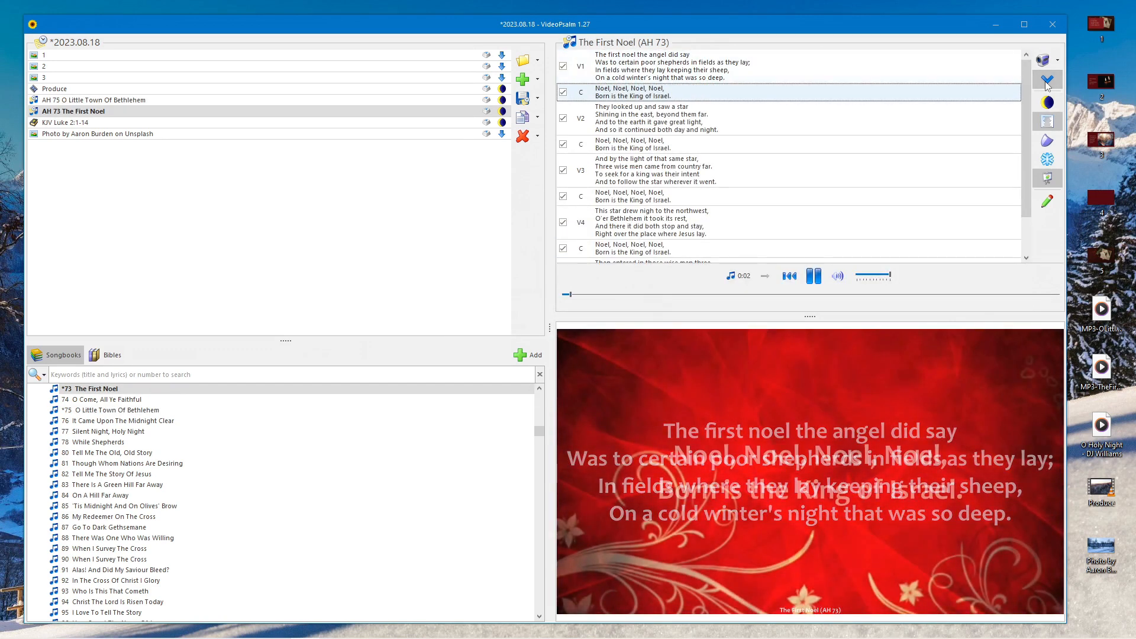
click(1047, 83)
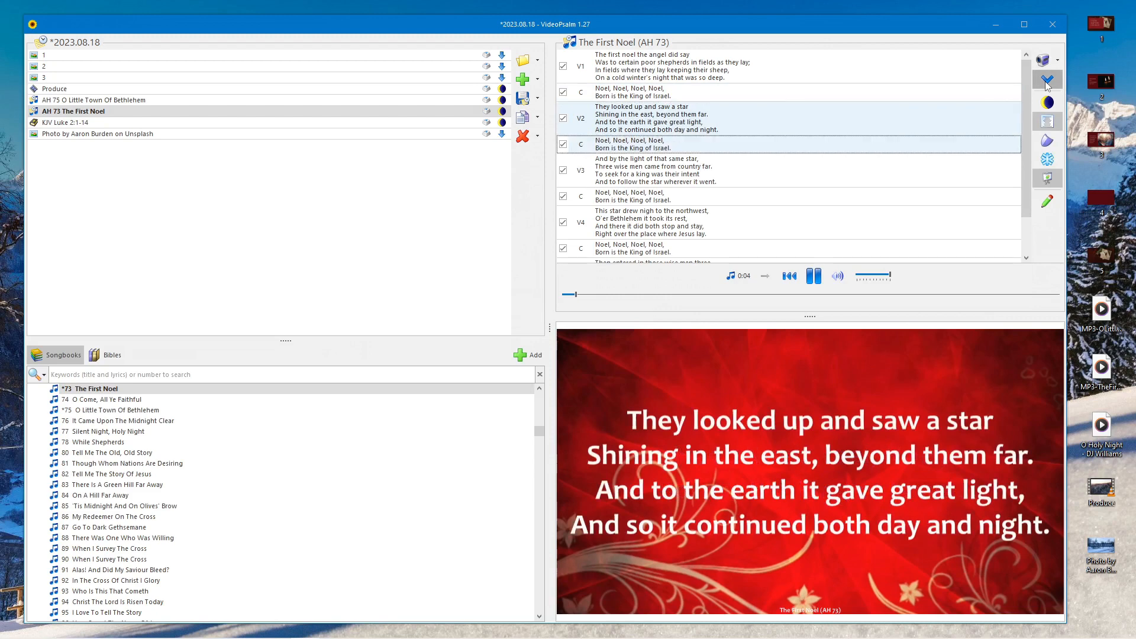
click(1047, 83)
click(1047, 83)
click(1047, 83)
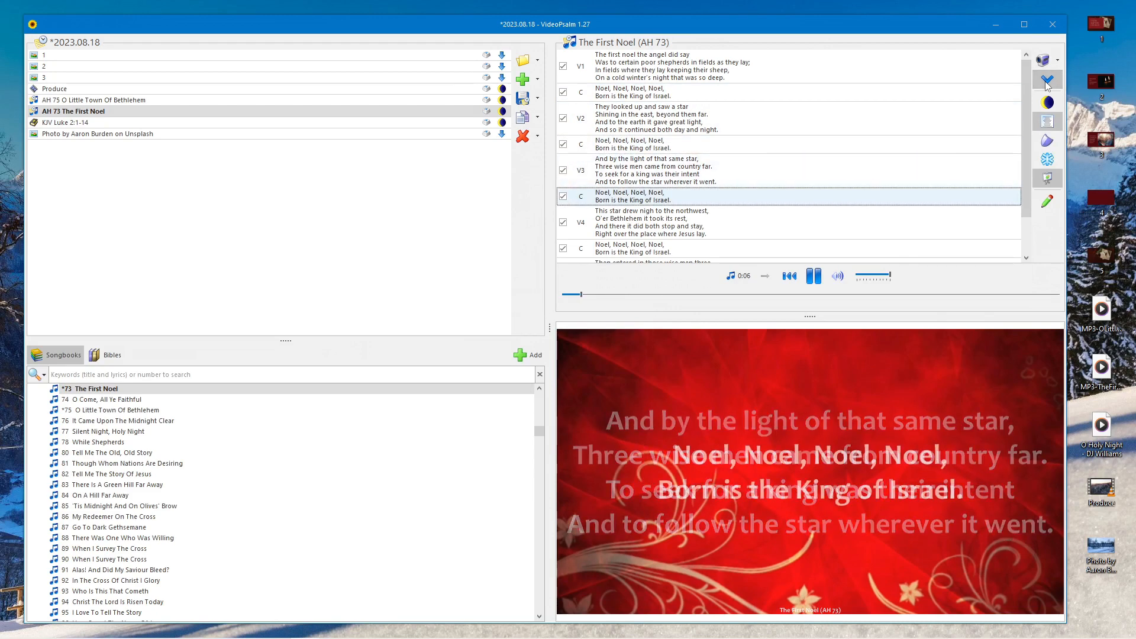
click(1047, 83)
click(1047, 83)
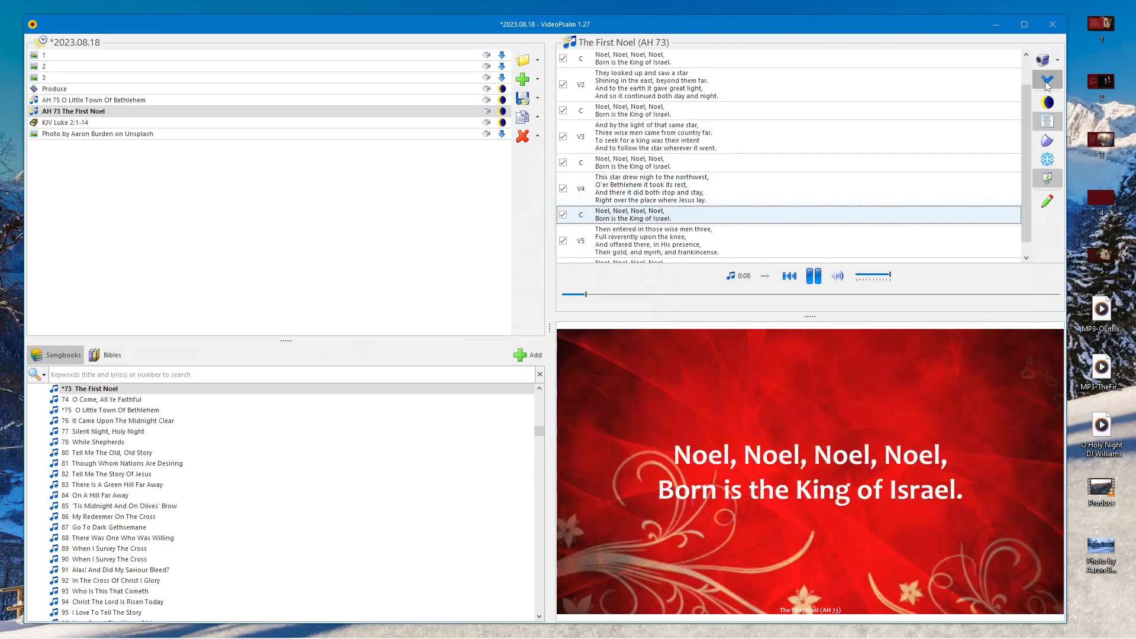
click(1047, 83)
click(1047, 83)
click(1047, 83)
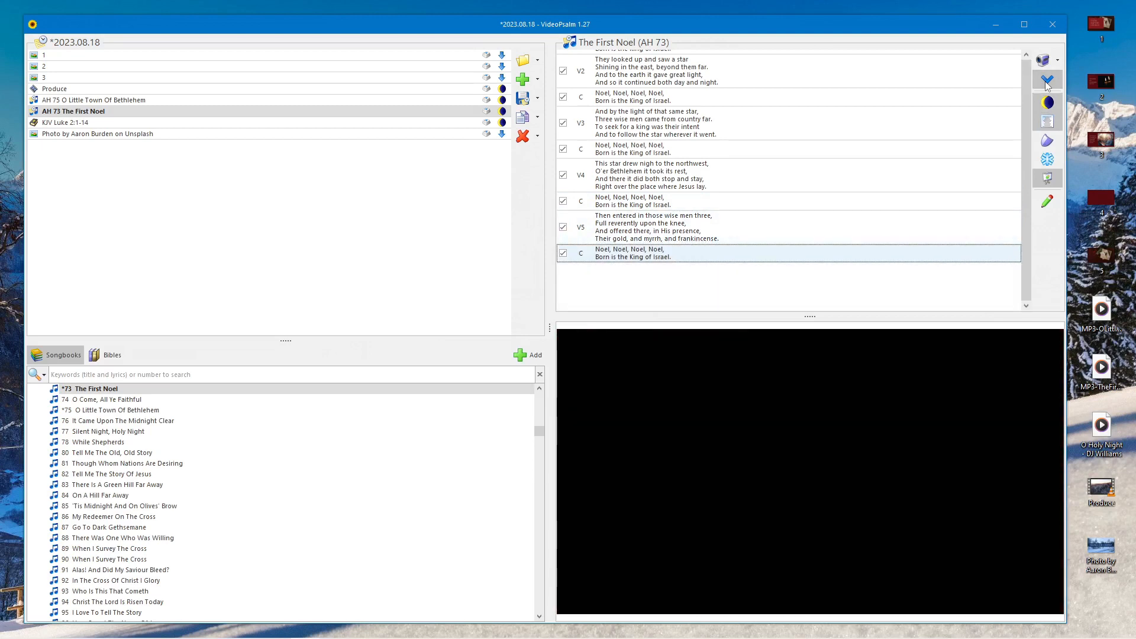
Step: Advance verse by verse through KJV Luke 2:1-14 and on to the closing "Thanks for coming!" image
click(1047, 83)
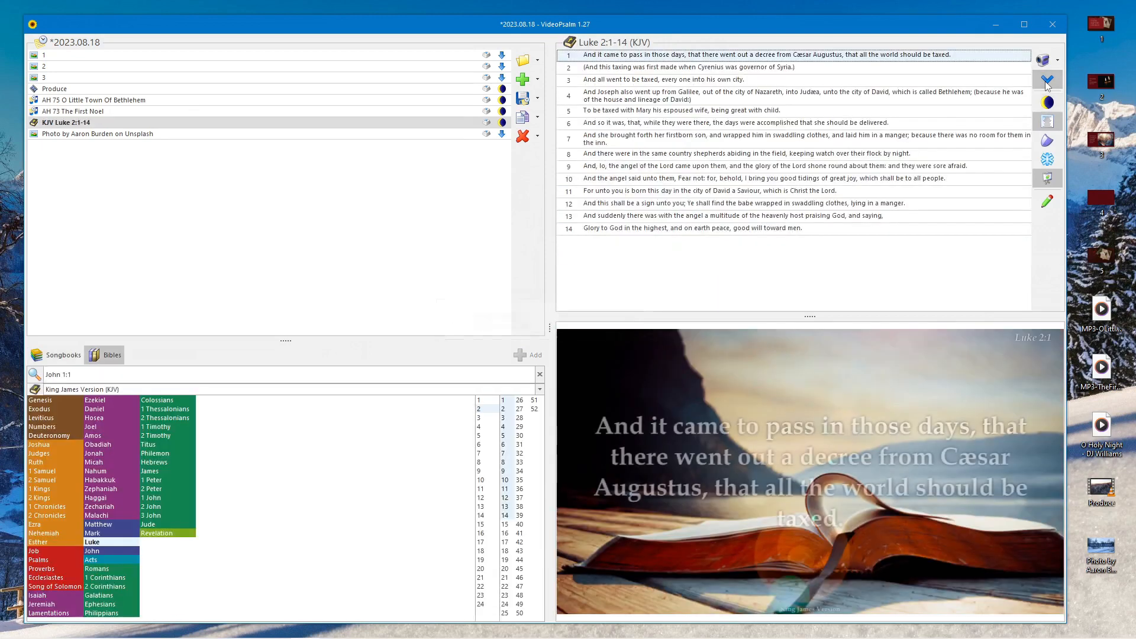
click(1047, 82)
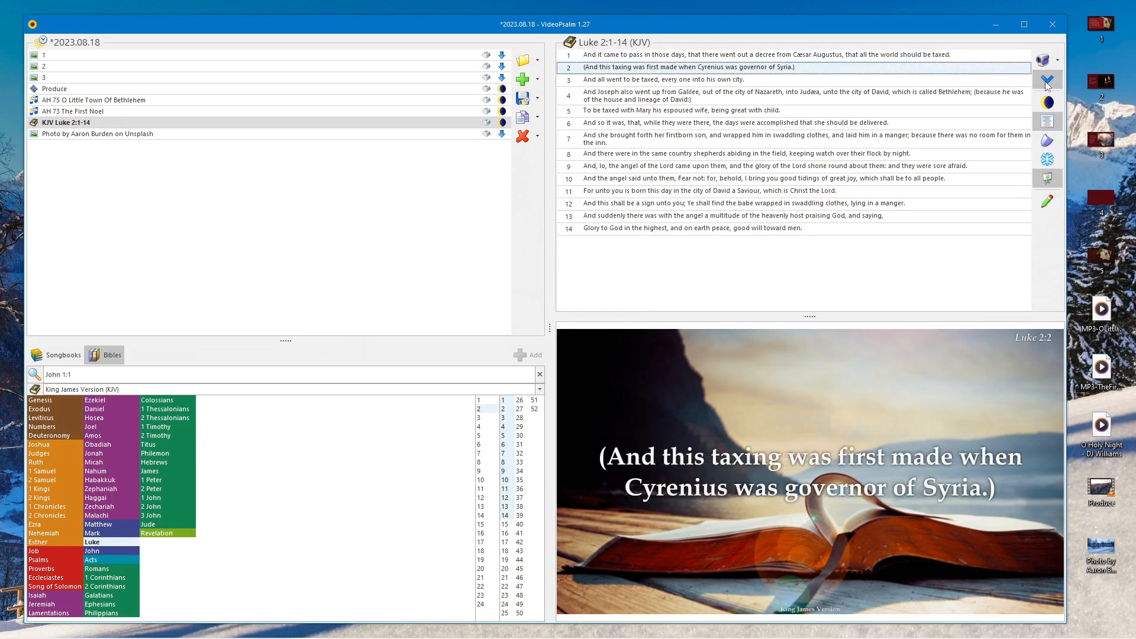
click(1047, 83)
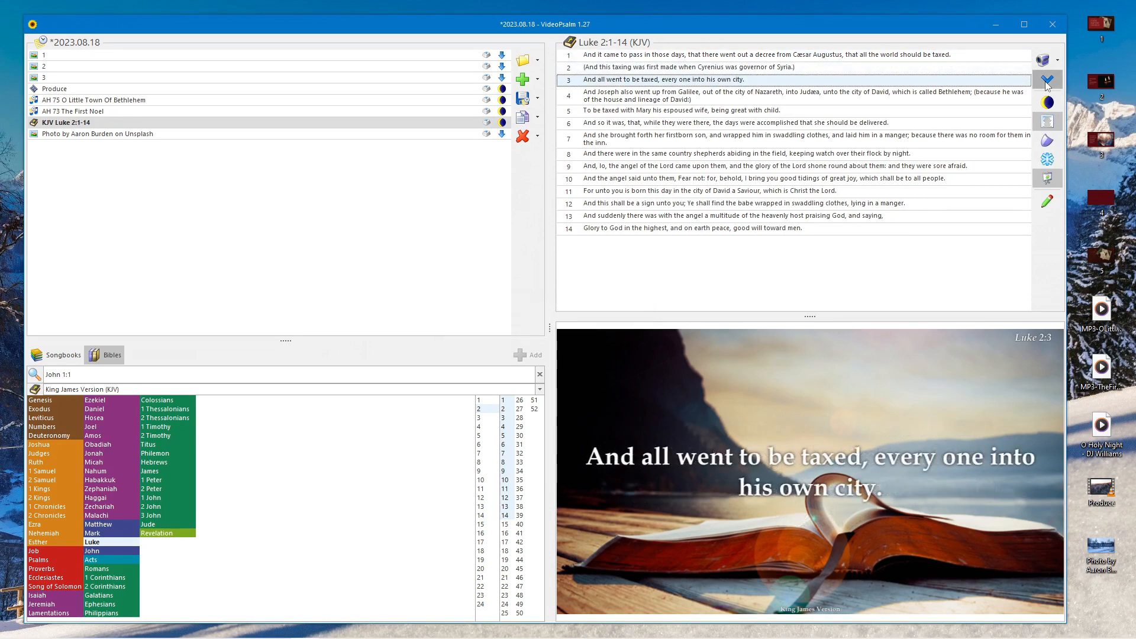
click(1047, 83)
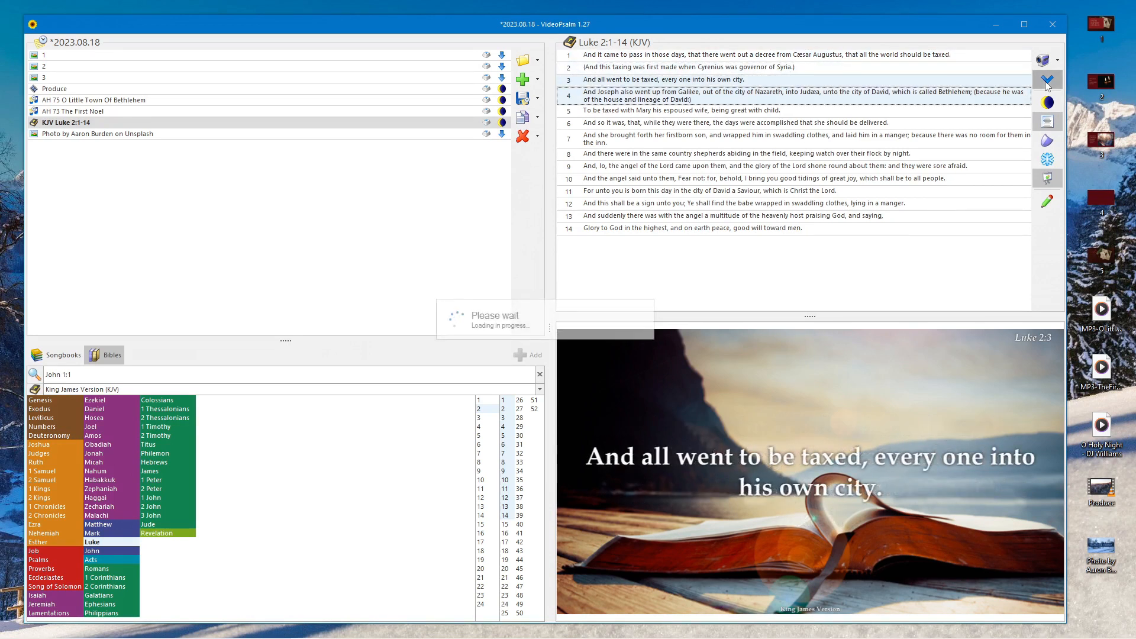
click(1047, 83)
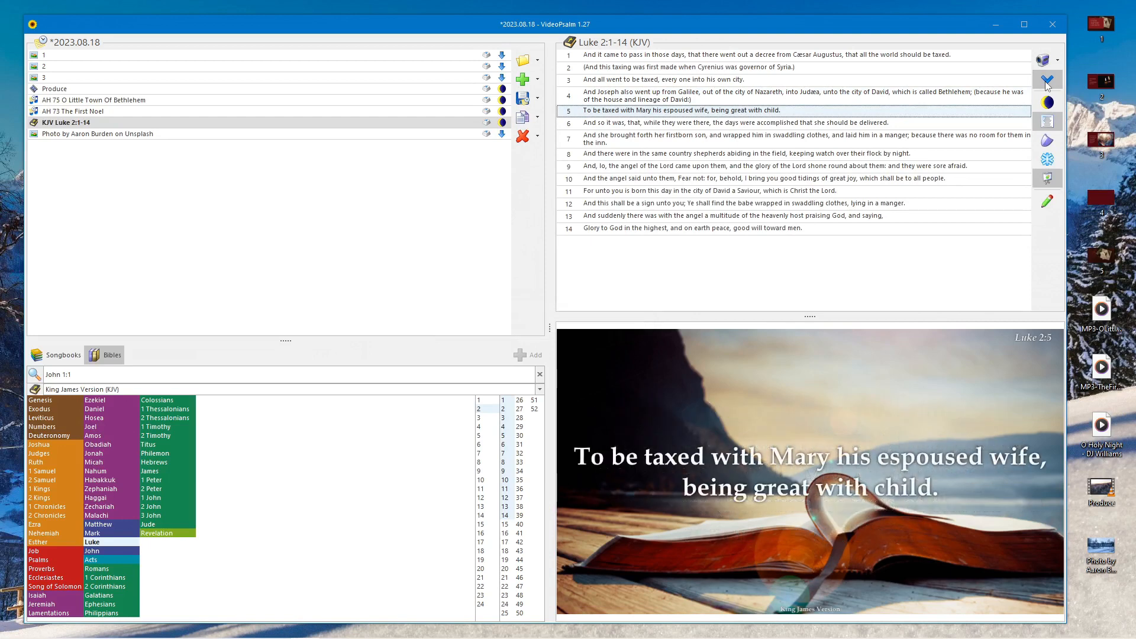
click(1047, 83)
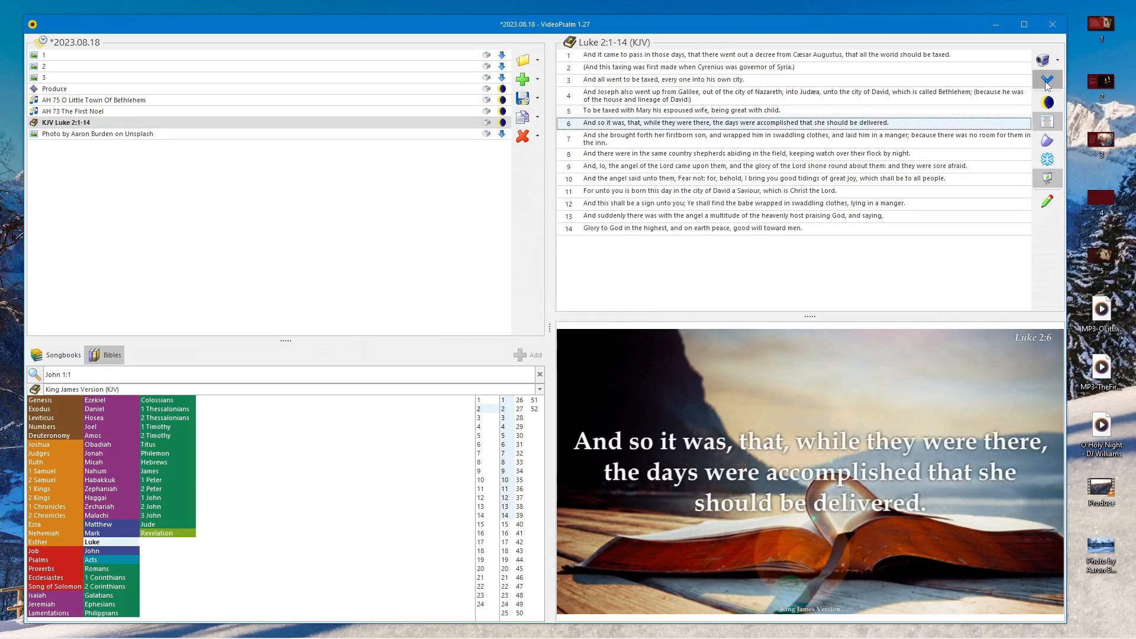
click(1047, 83)
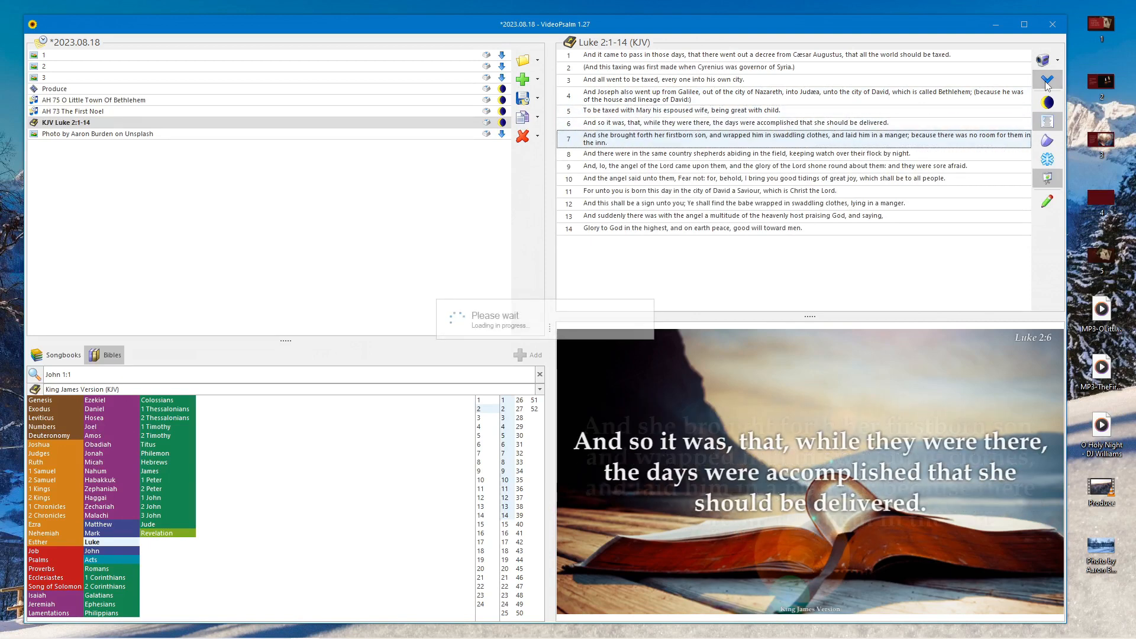
click(1047, 83)
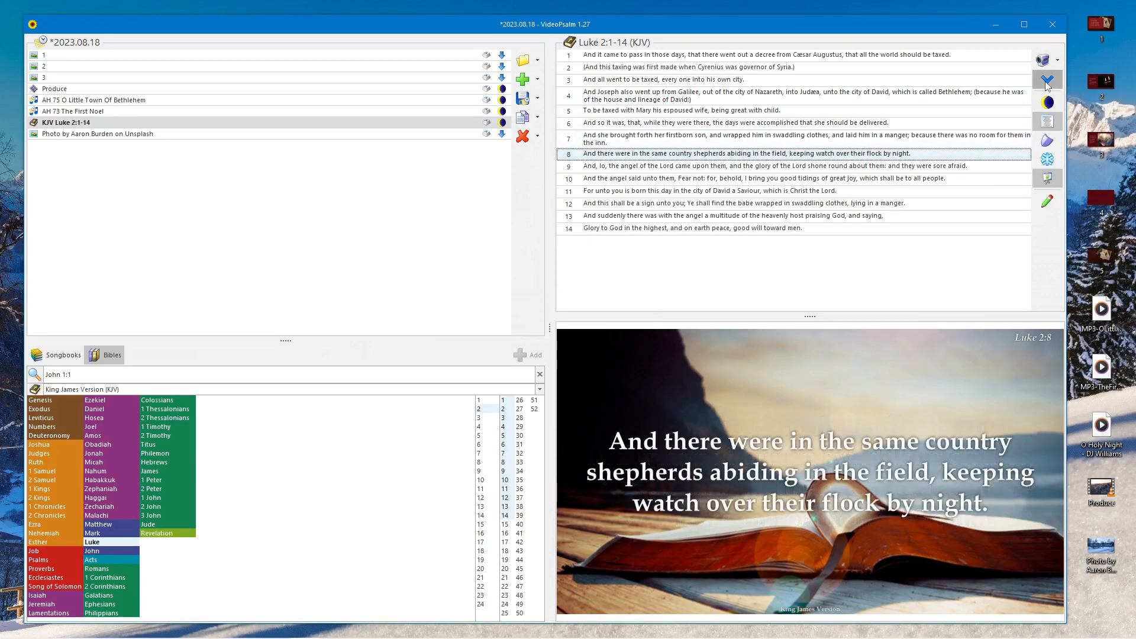
click(1047, 83)
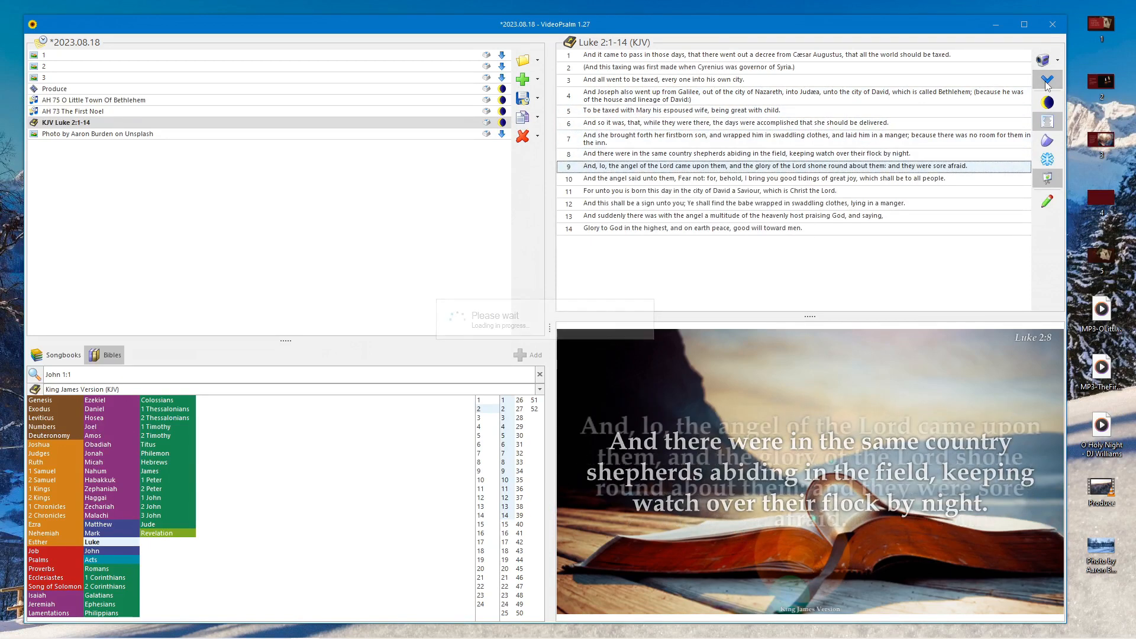
click(1047, 83)
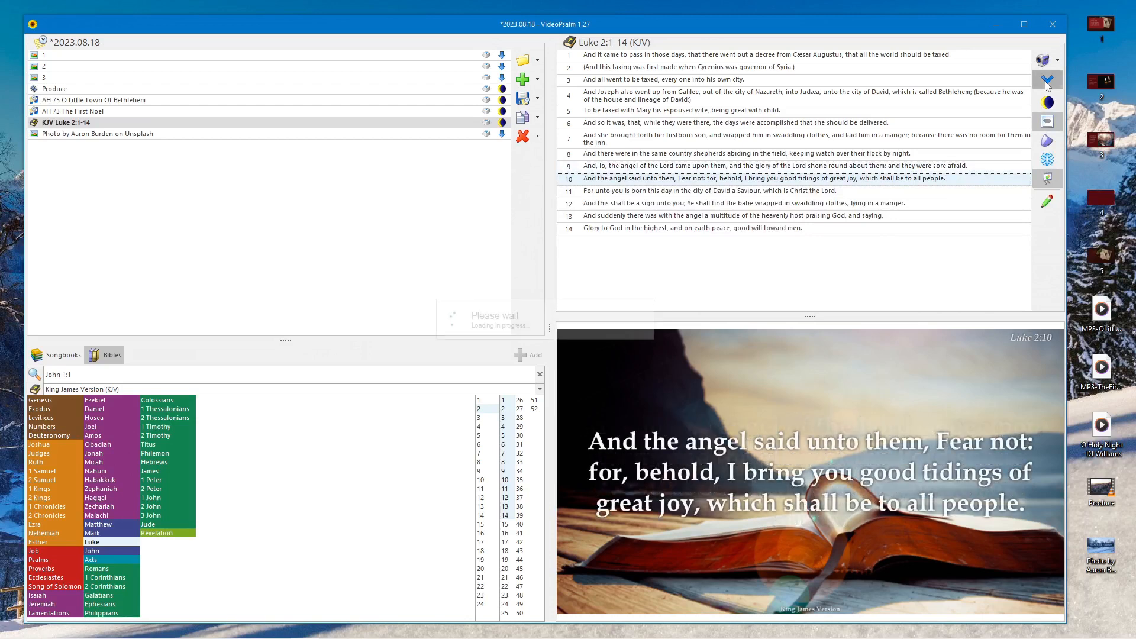
click(1048, 83)
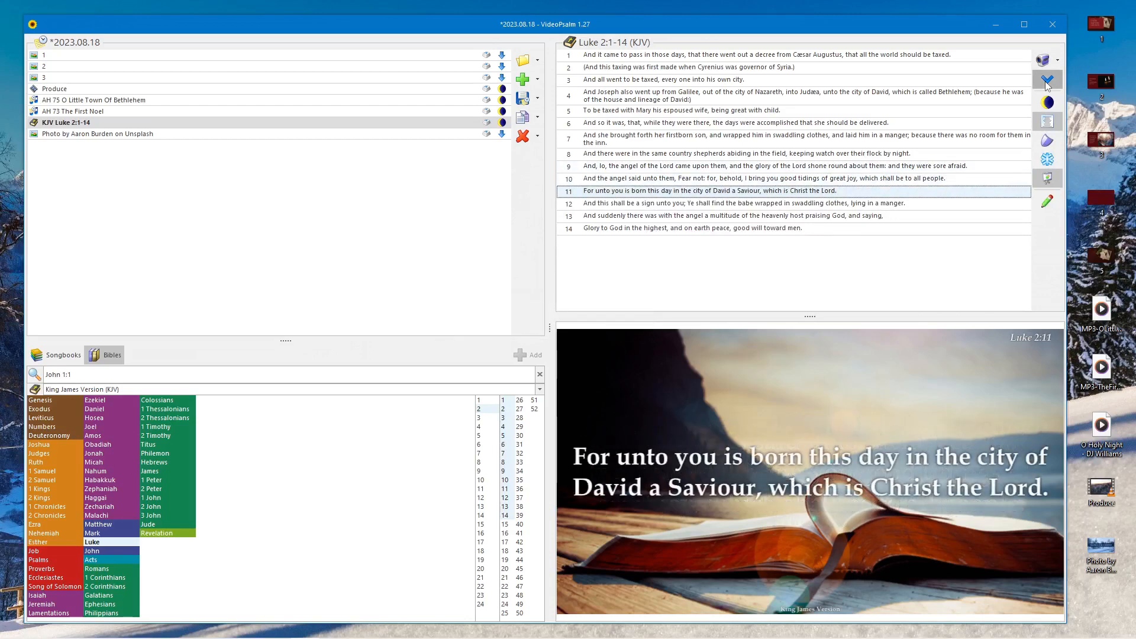
click(1047, 83)
click(1047, 83)
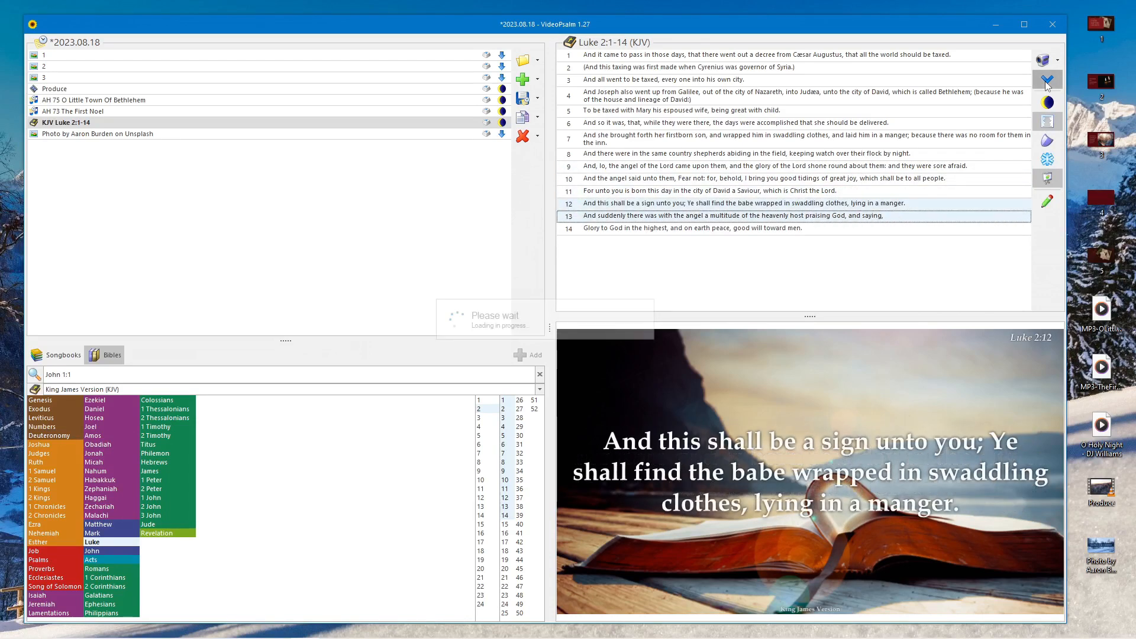
click(1047, 83)
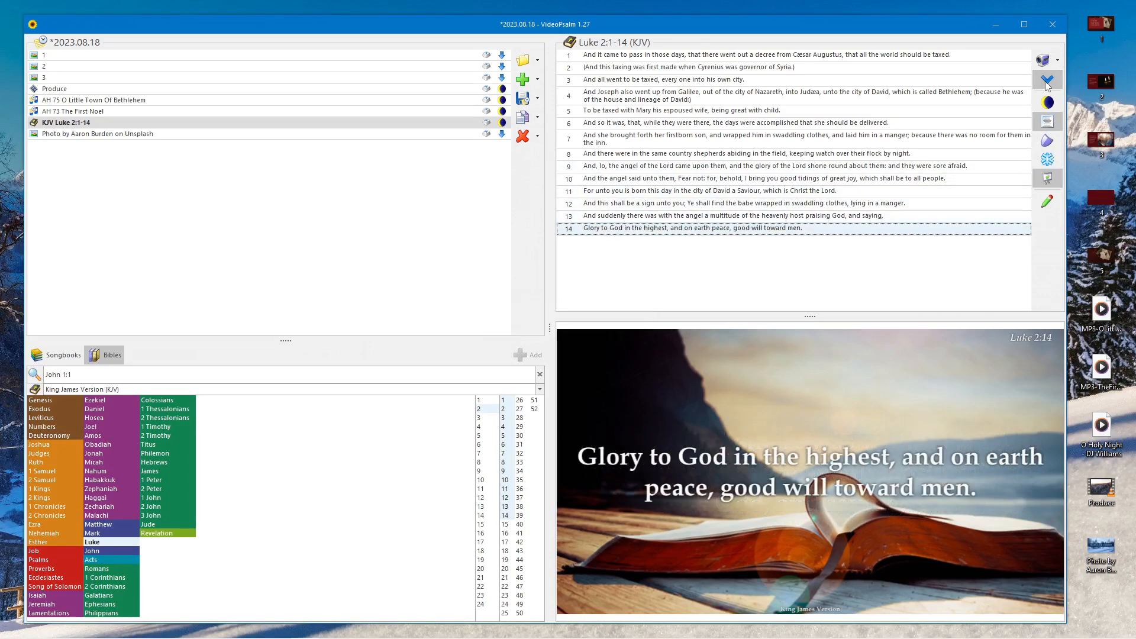
click(1046, 83)
click(1048, 83)
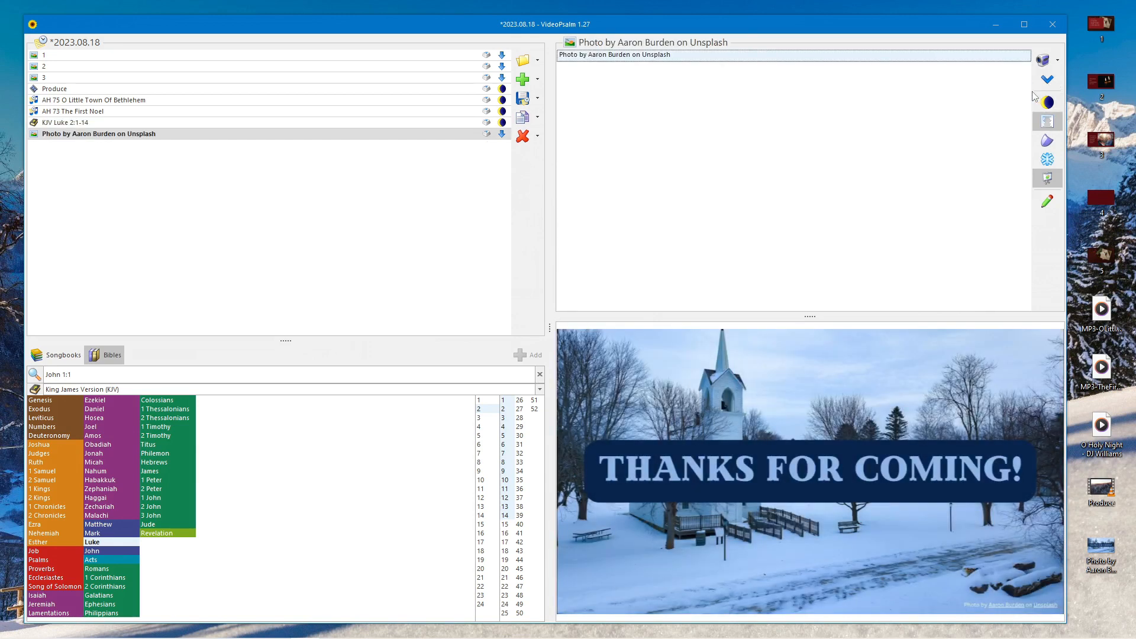
Step: End the live presentation, turn on edit mode, and save the 2023.08.18 agenda
click(1055, 180)
click(1049, 202)
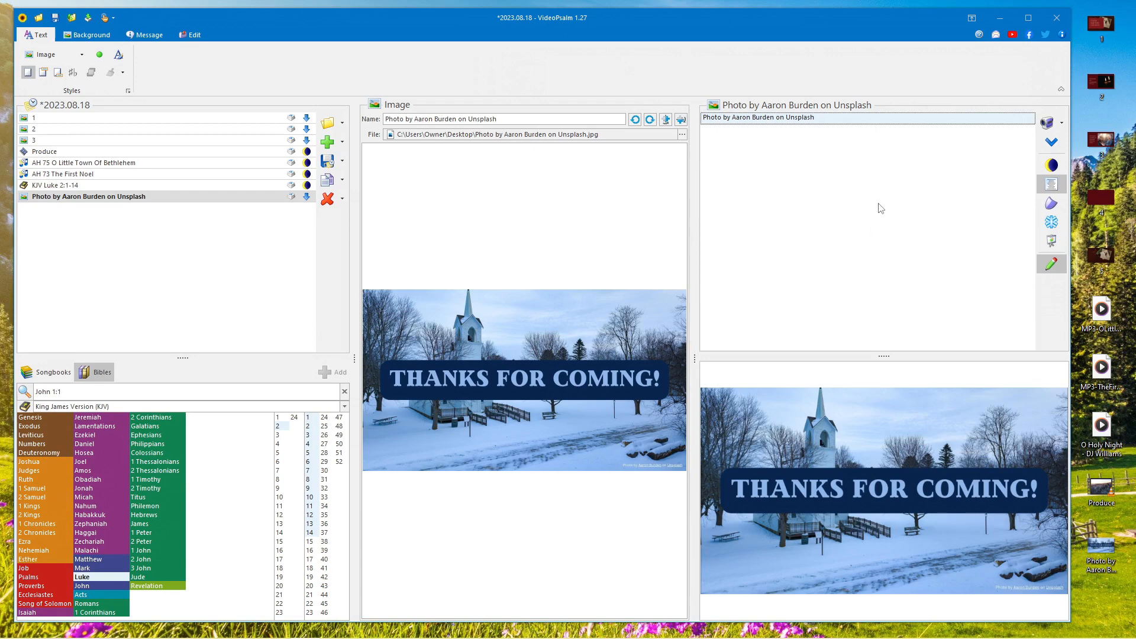
click(327, 165)
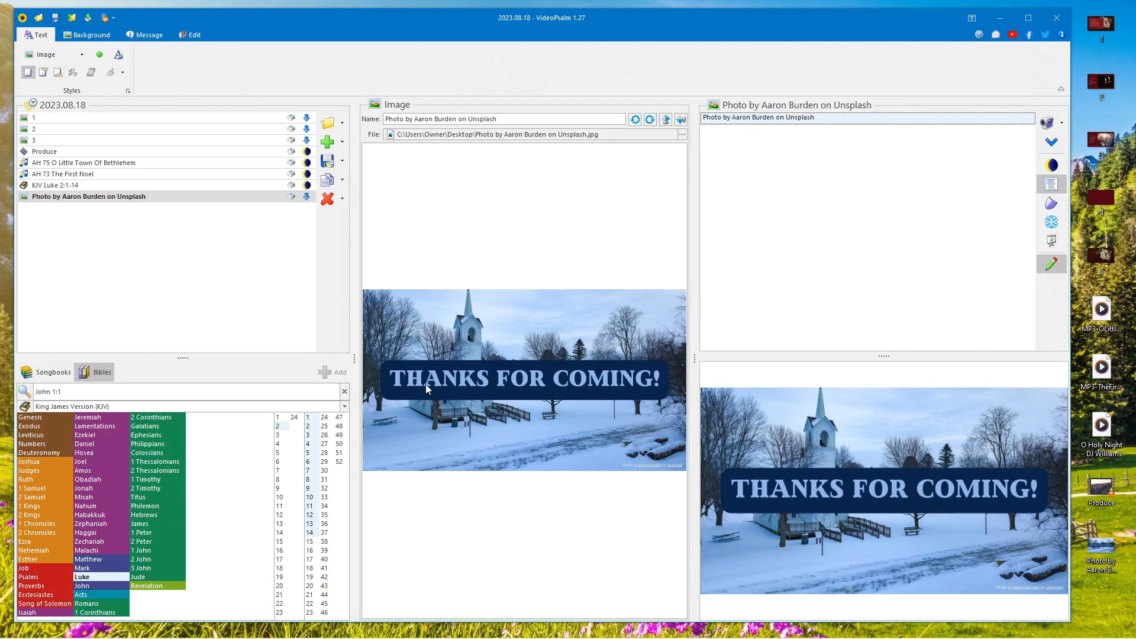
Step: Create a new songbook named Announcements and save it together with the modified Advent Hymnal and Bibles style
click(196, 34)
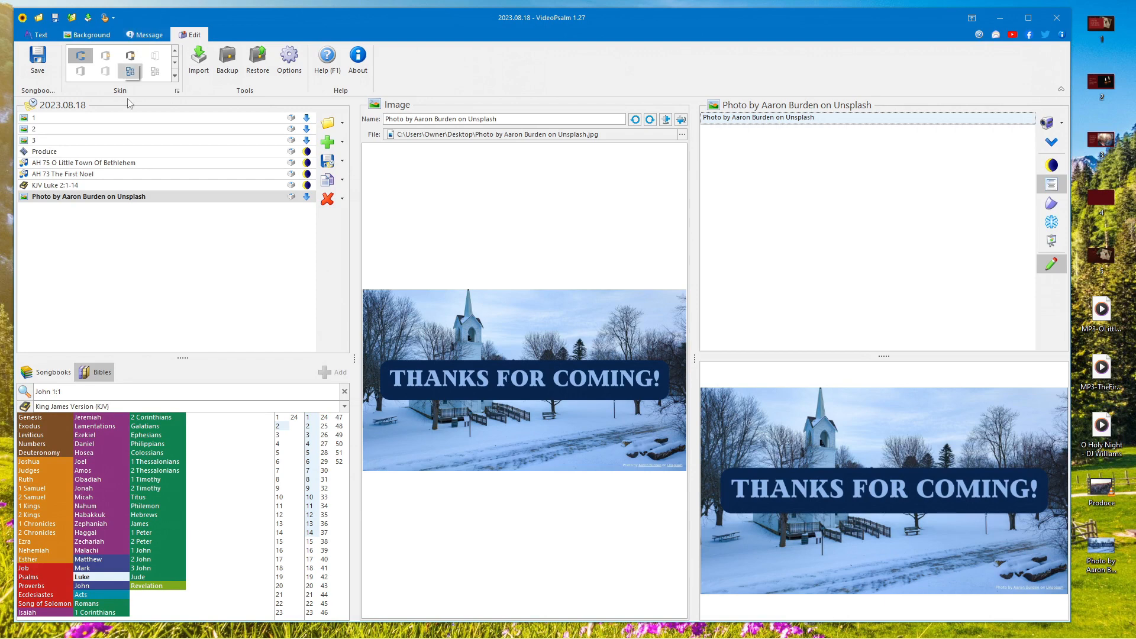
click(50, 374)
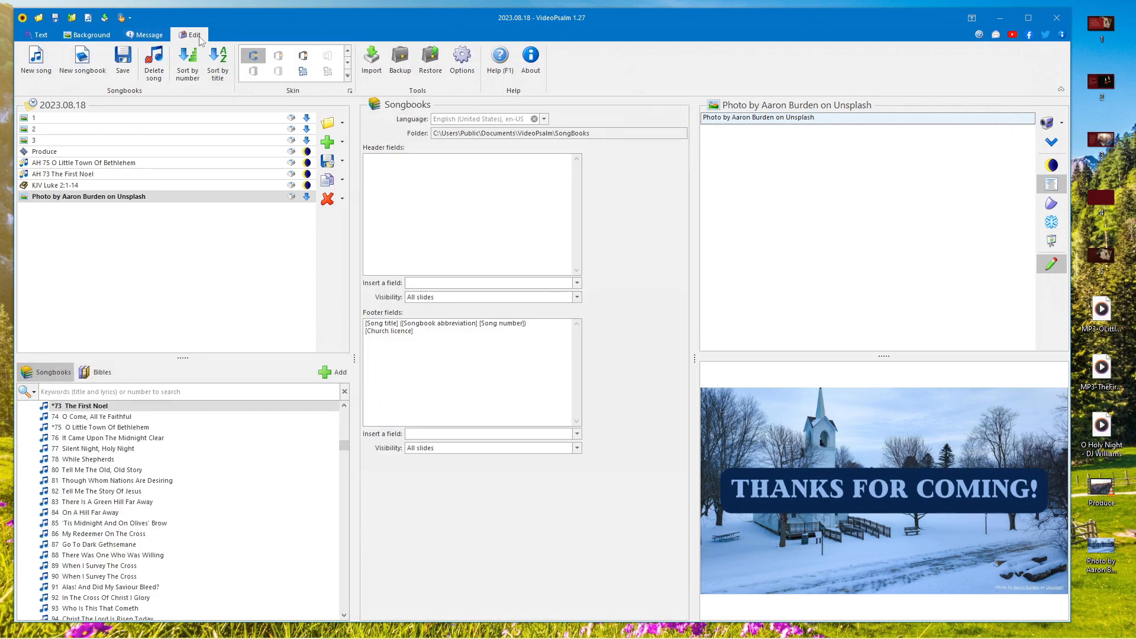
click(81, 59)
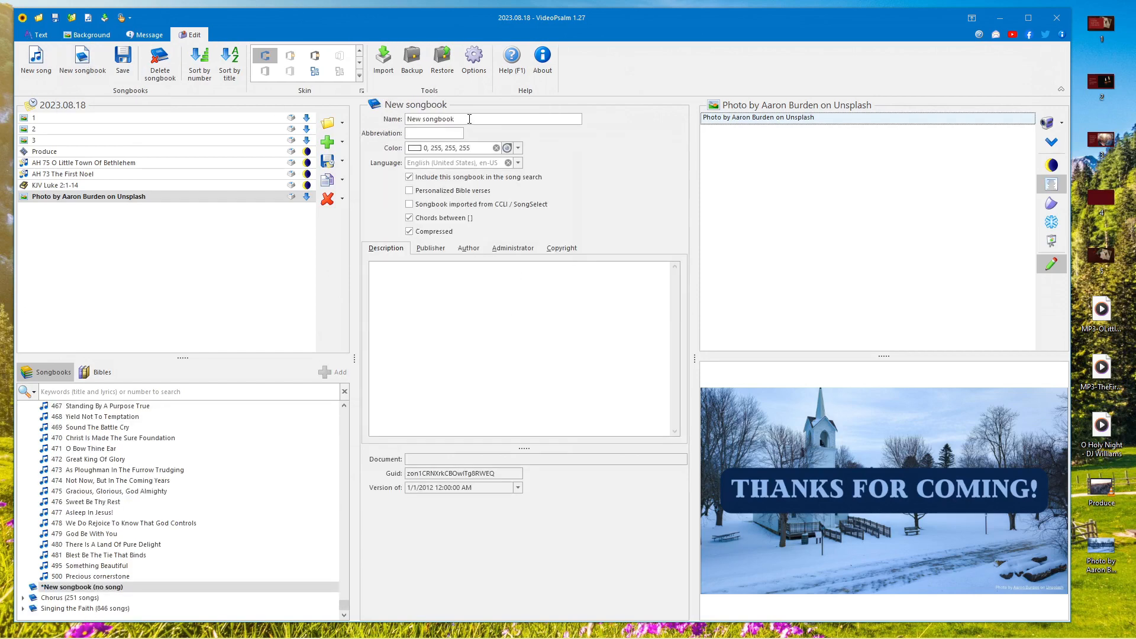
text(A)
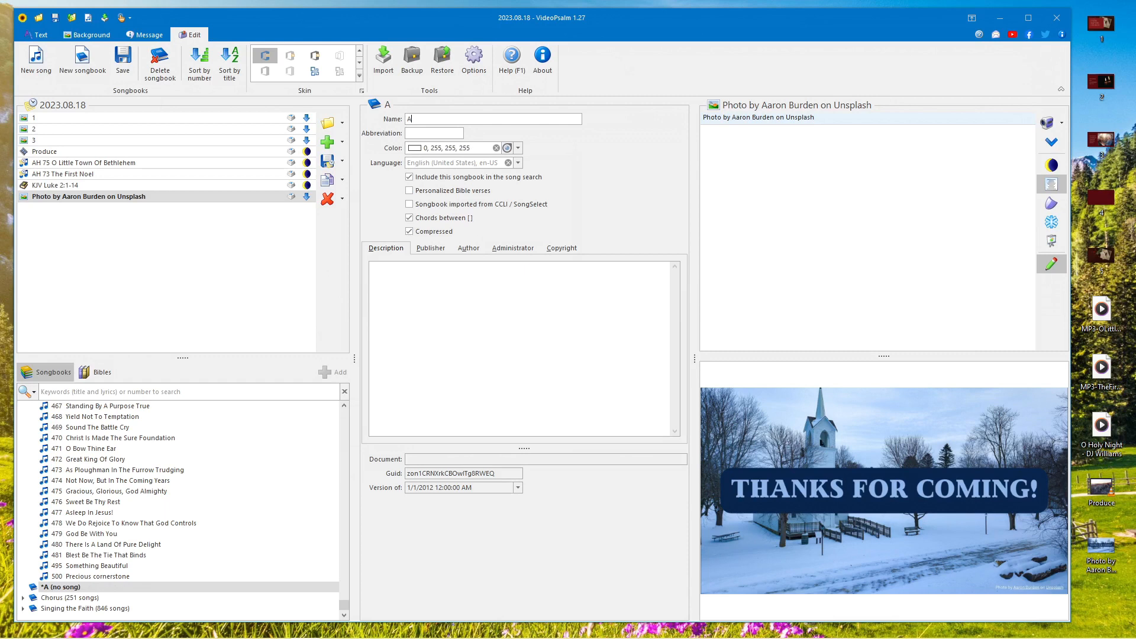
text(nou)
key(BackSpace)
text(nouncements)
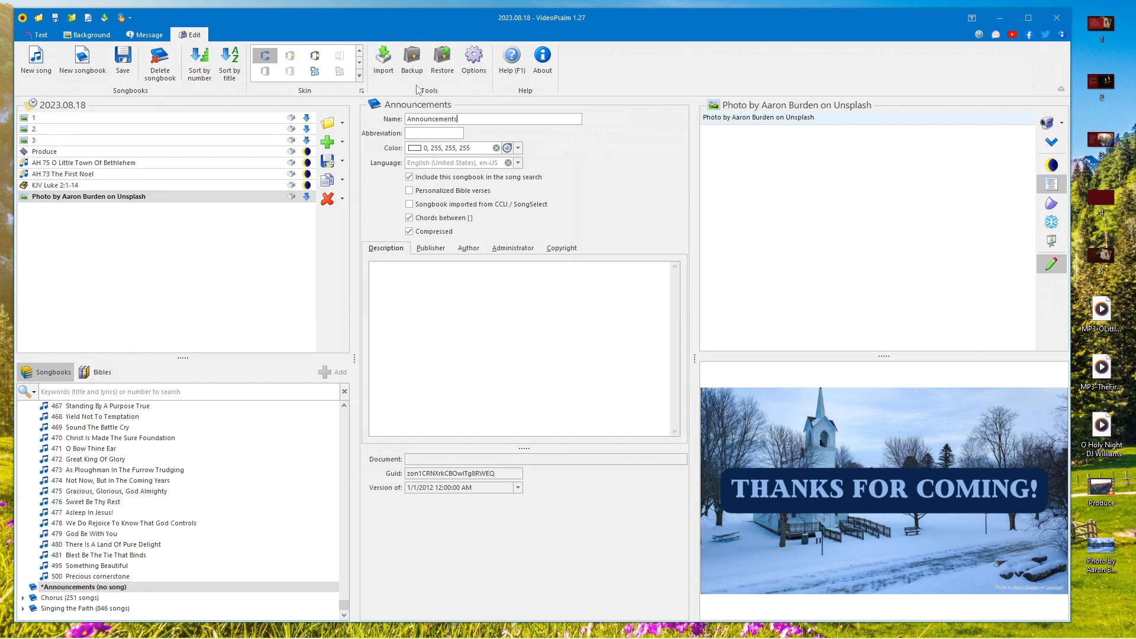
click(55, 19)
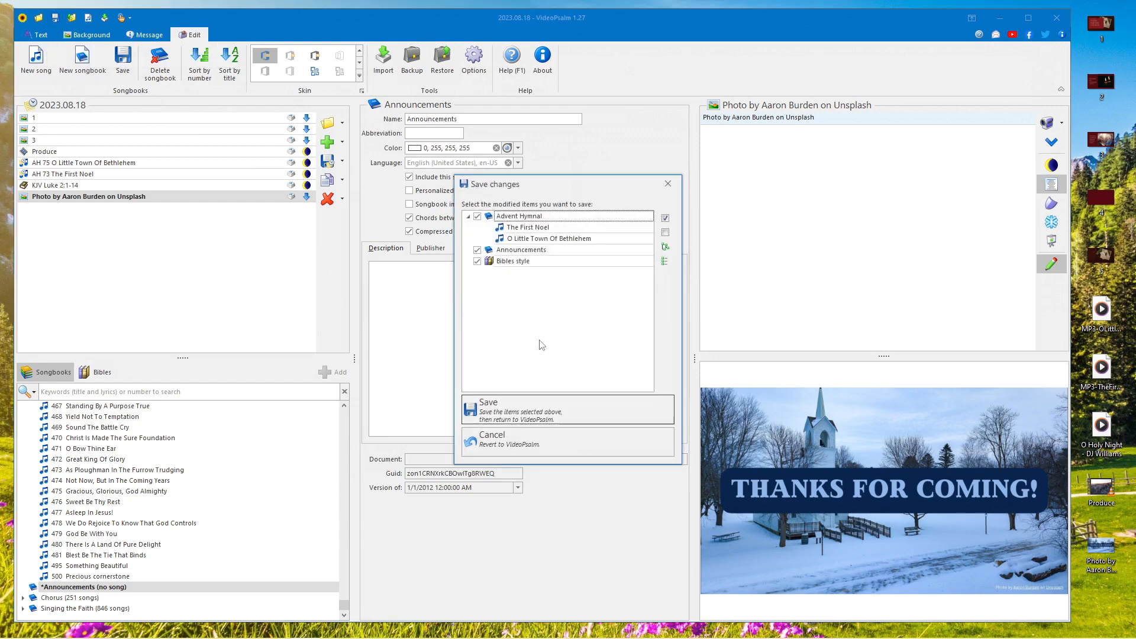
click(500, 415)
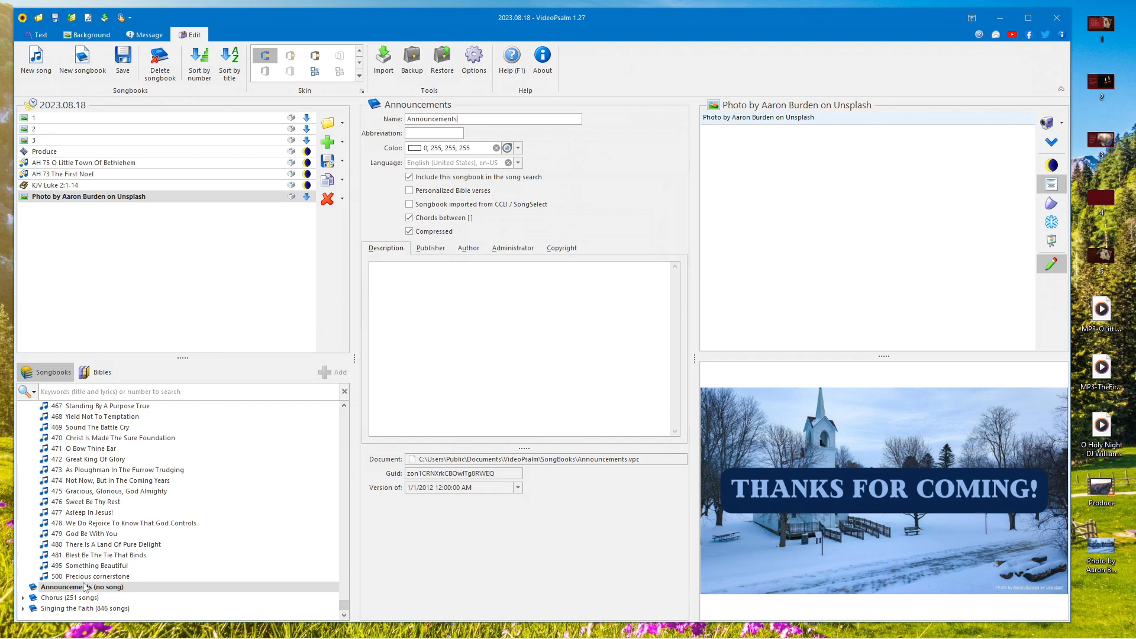
Step: Add a new song to the Announcements songbook and title it Baptism
click(63, 588)
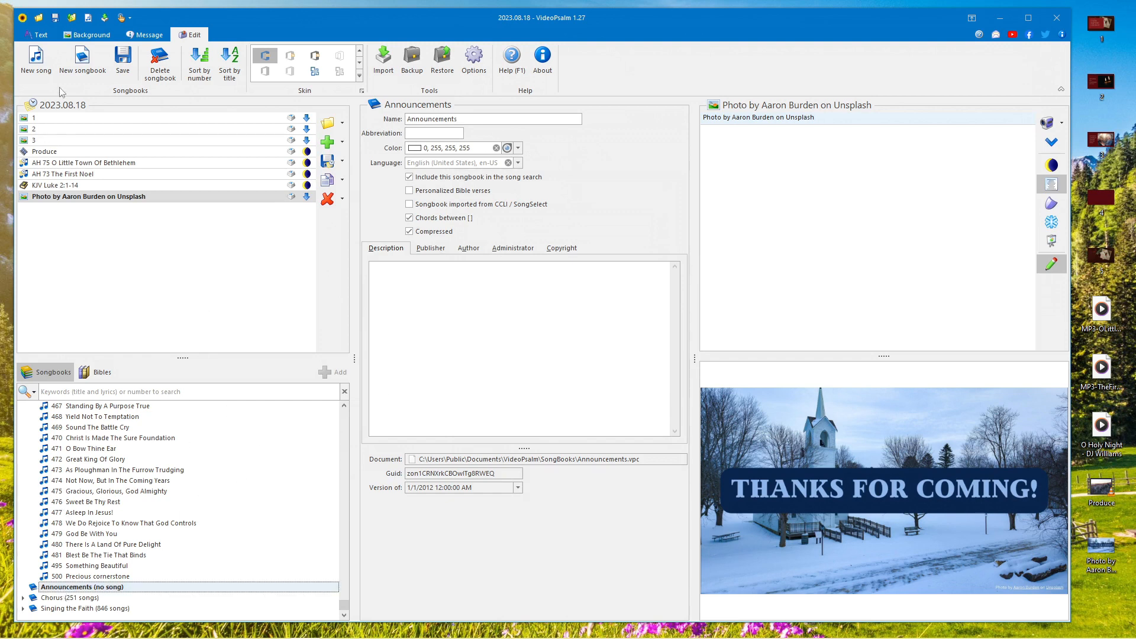
click(30, 64)
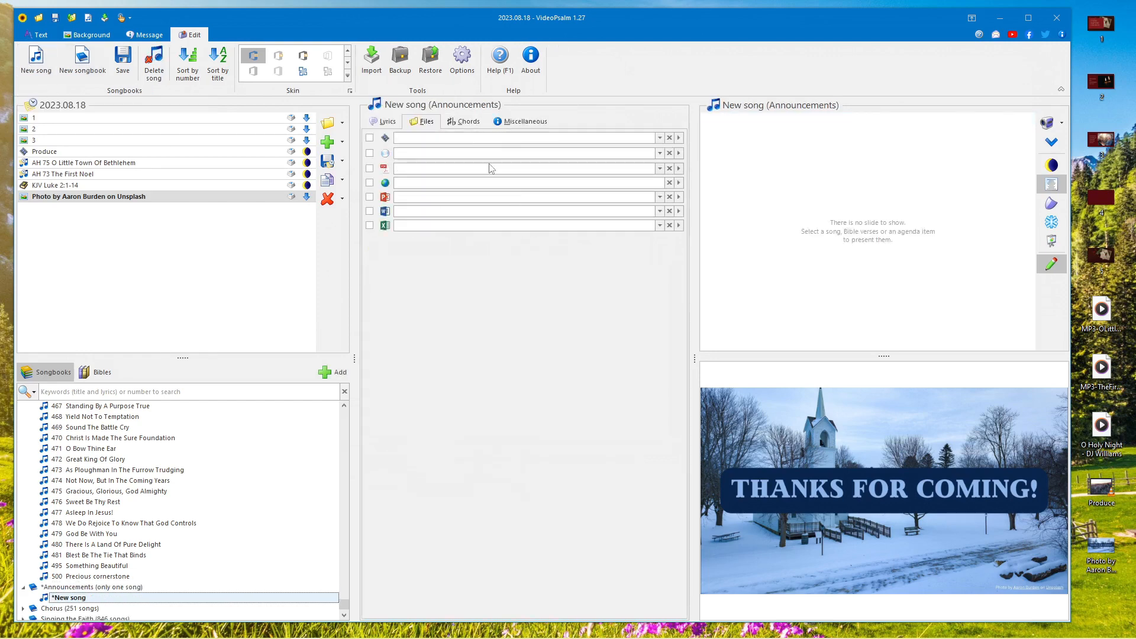
click(393, 122)
click(513, 139)
key(ctrl+a)
text(B)
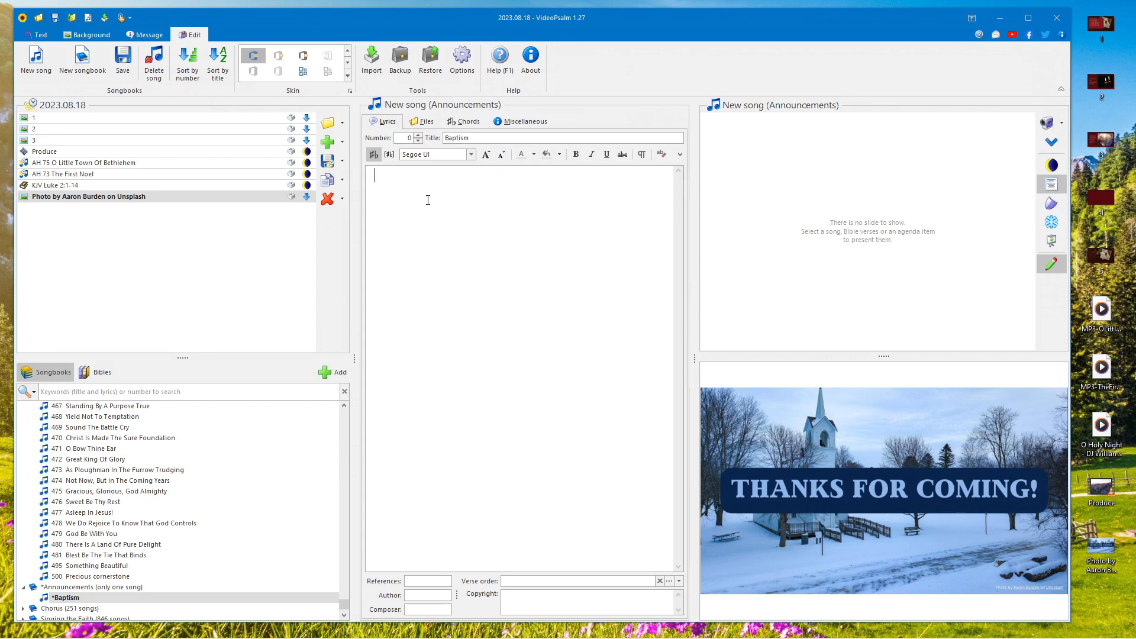
Step: Enter the lyrics "Baptism Next Week." and "See Pastor for details." on two lines, then save the Announcements songbook
text(Bapti)
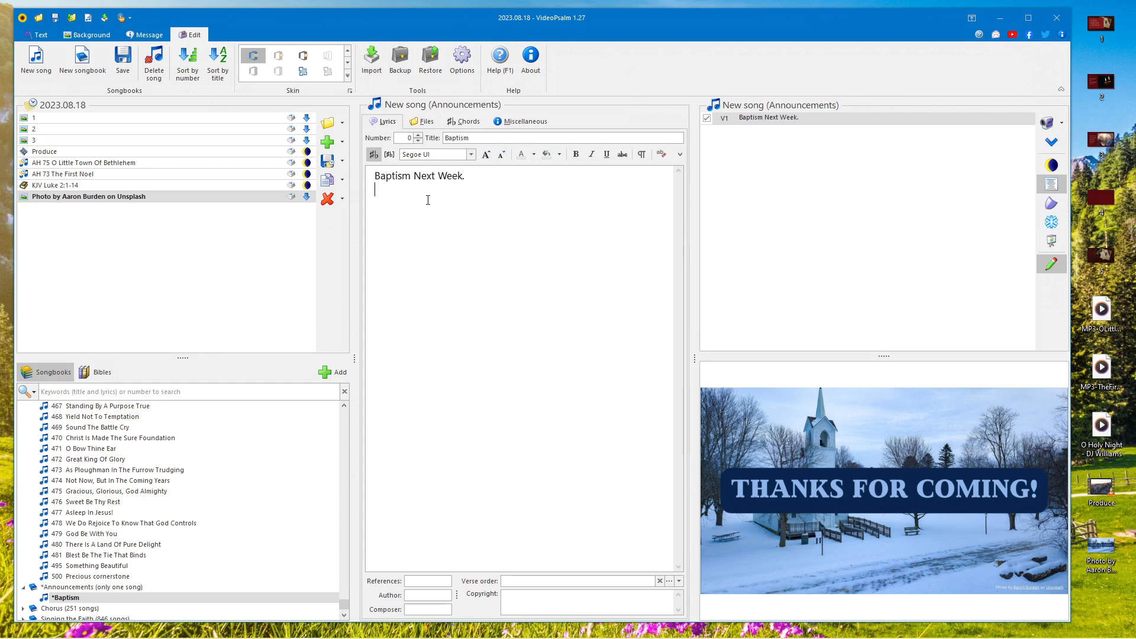
text(See Pastor for det)
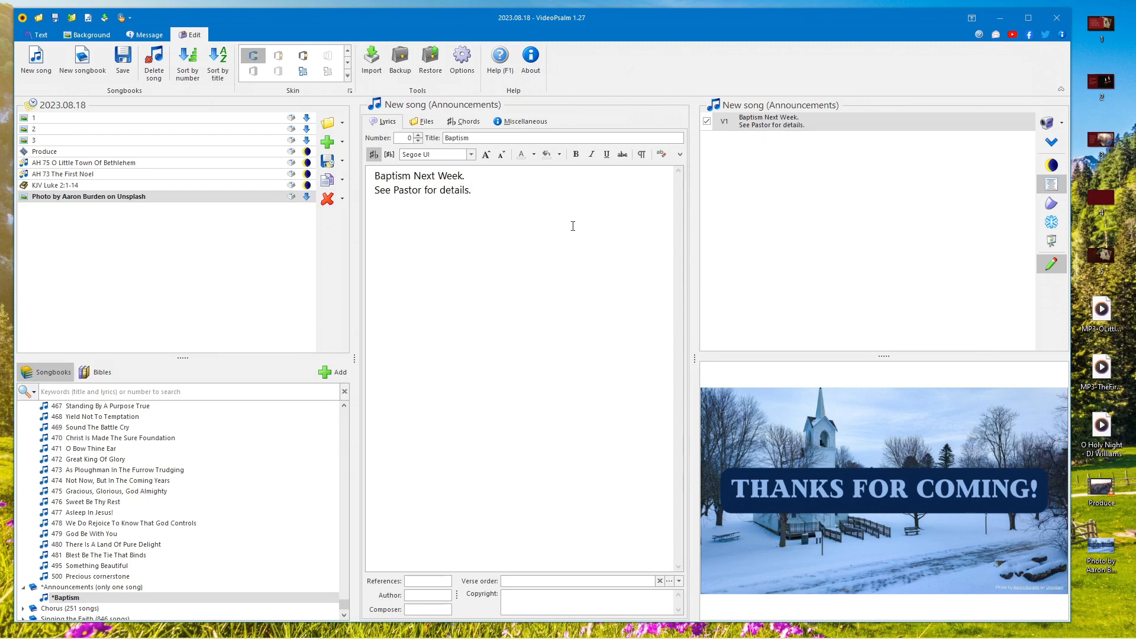
click(55, 18)
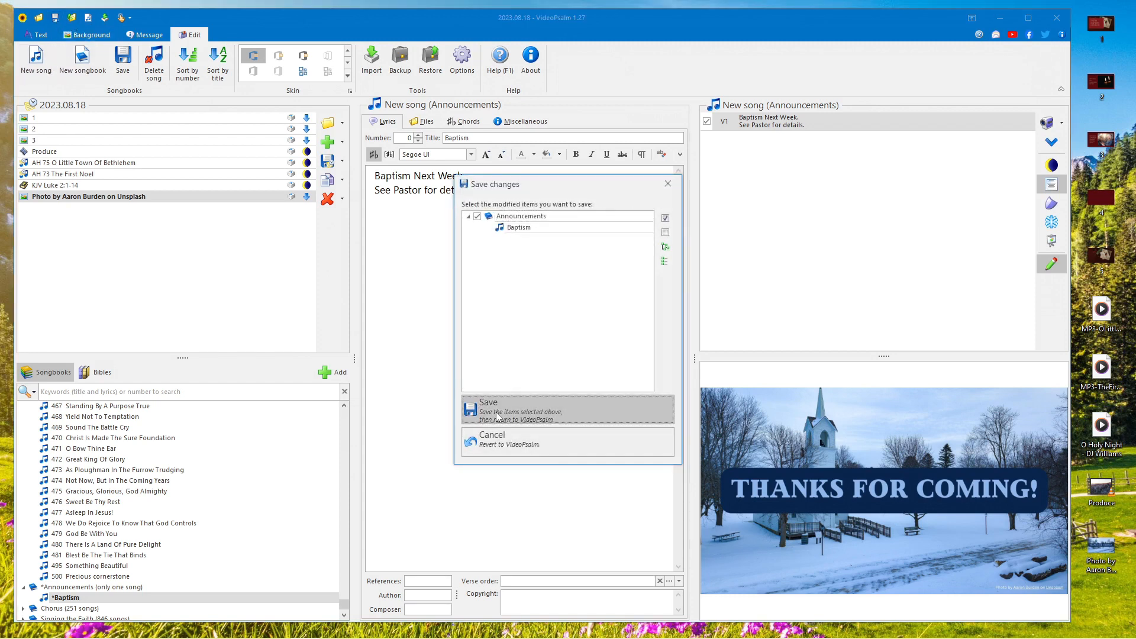
click(608, 399)
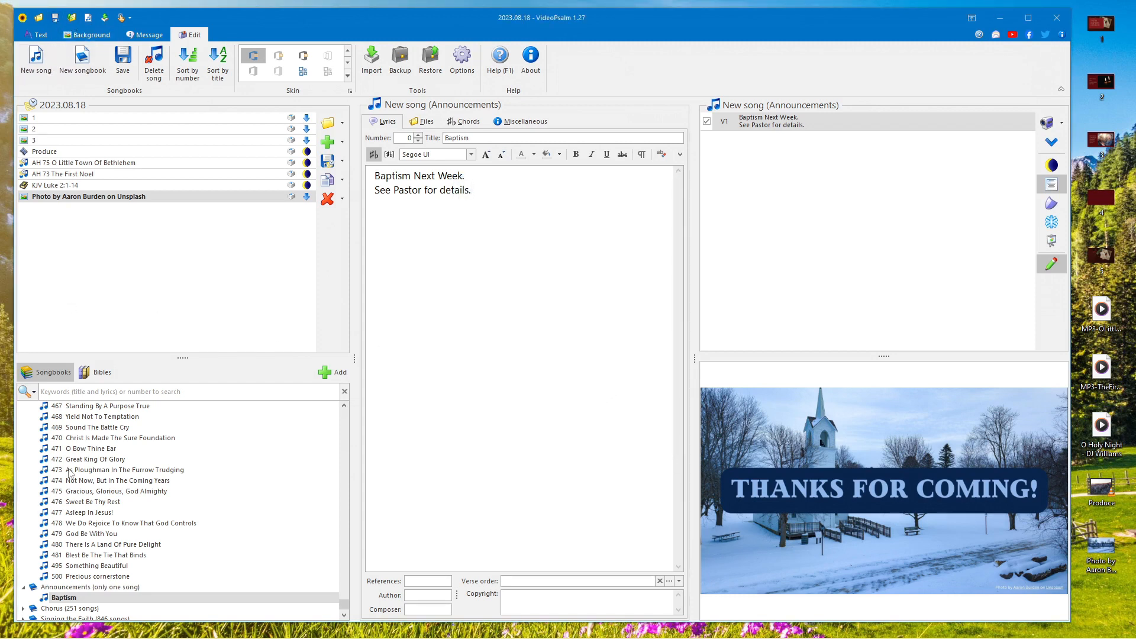
Step: Add the Baptism announcement to the agenda between images 2 and 3, and present image 2 followed by the announcement
drag(59, 598, 42, 142)
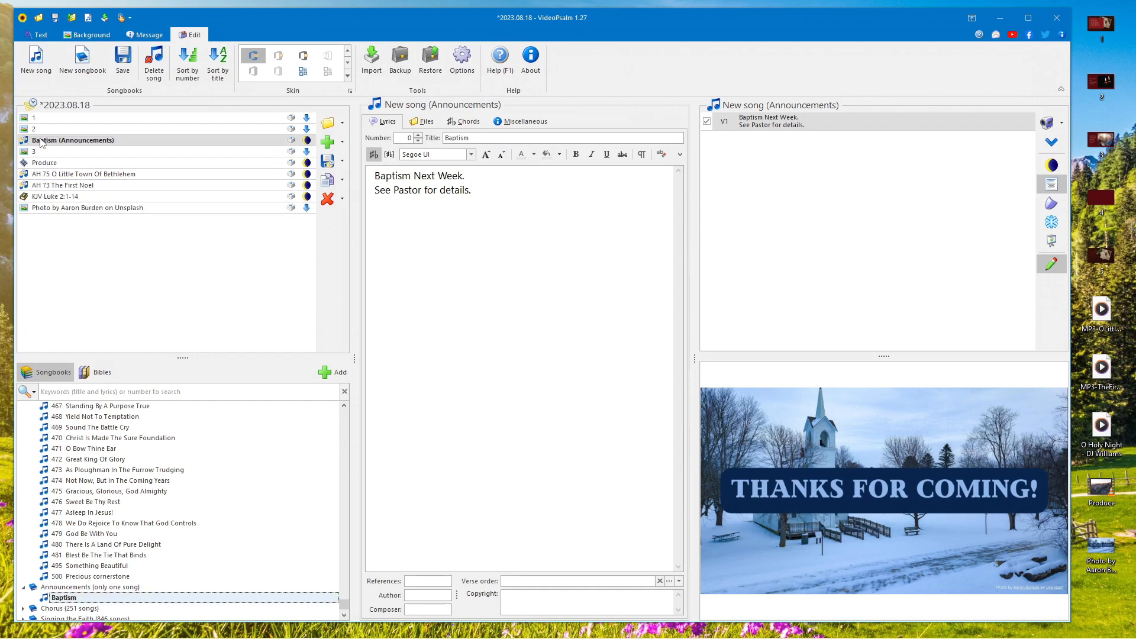
click(52, 129)
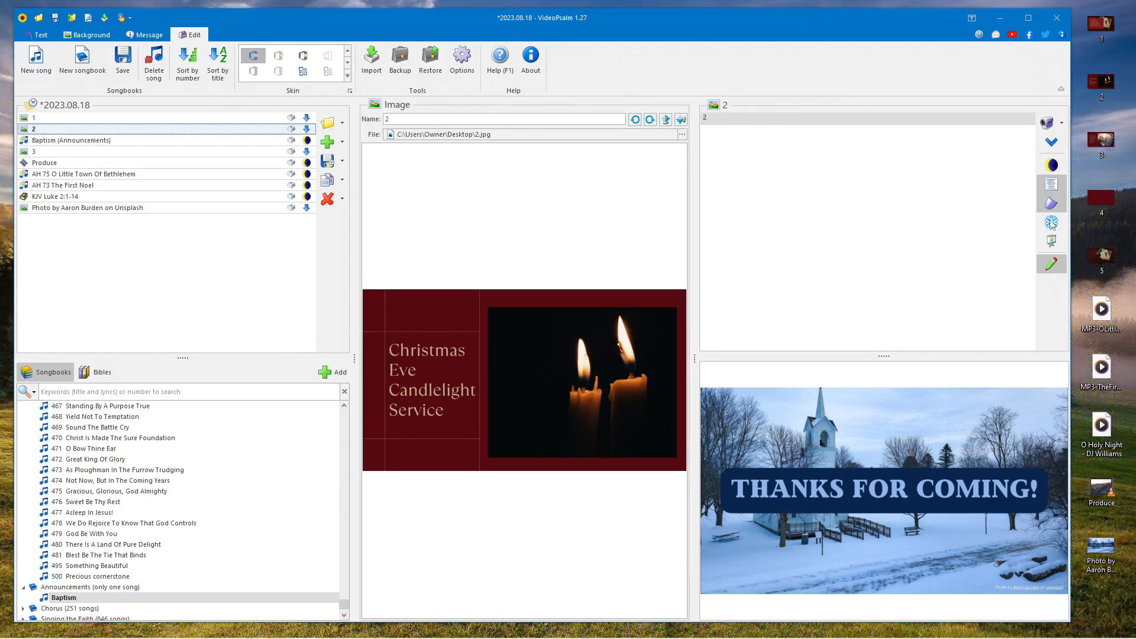
click(1051, 143)
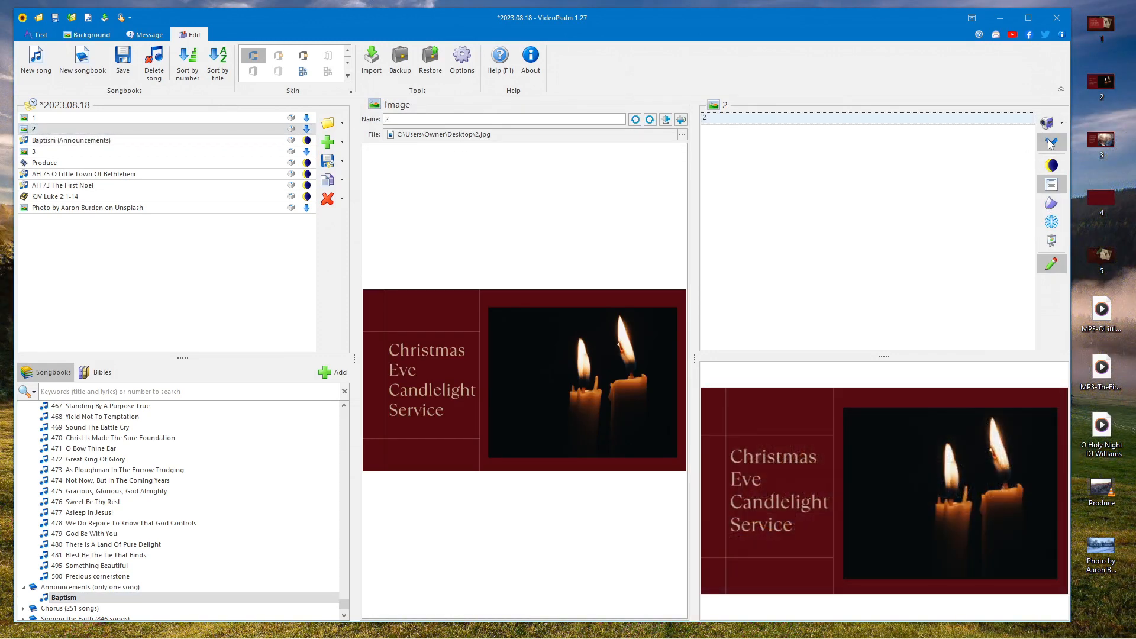
click(1050, 142)
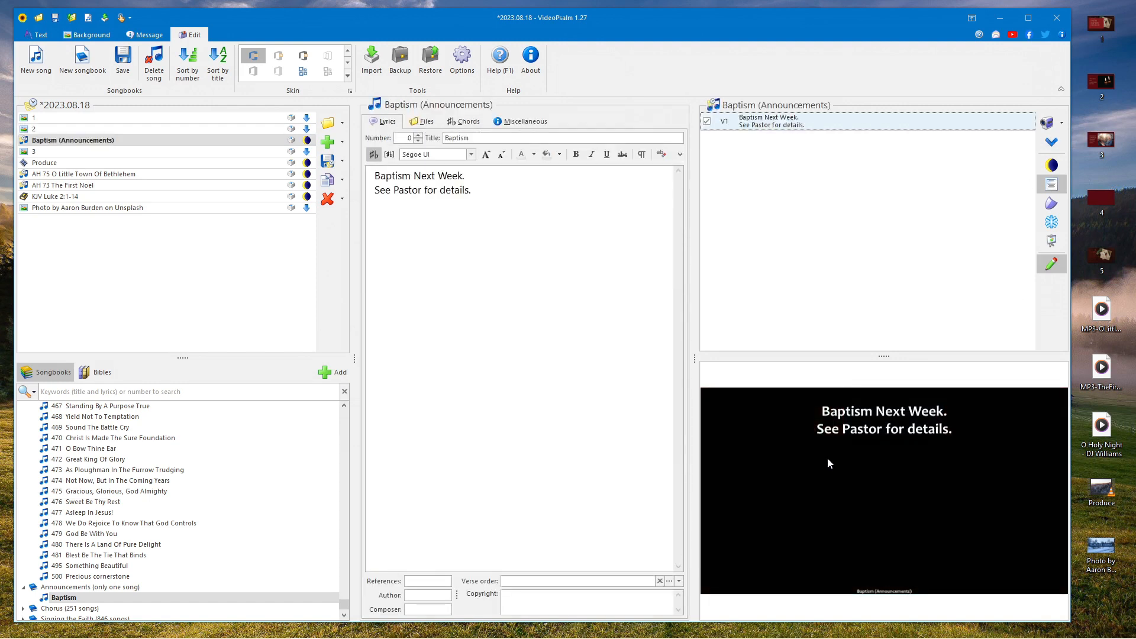
Step: Apply the green image with the swirl ornament as the Baptism announcement's background
click(87, 36)
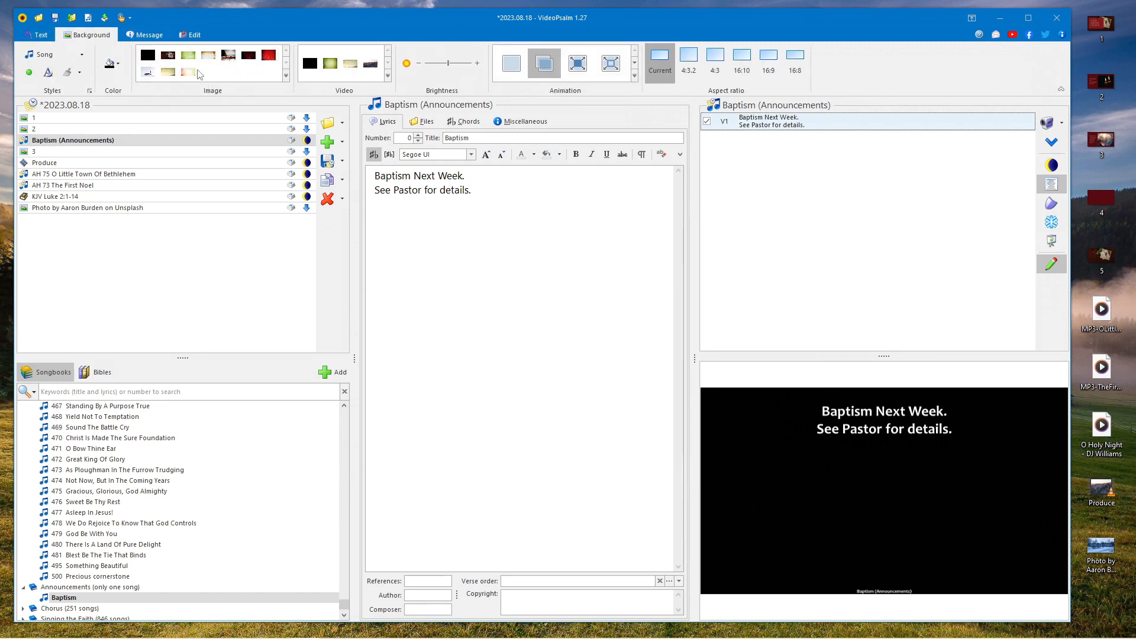
mouse_move(207, 56)
click(184, 56)
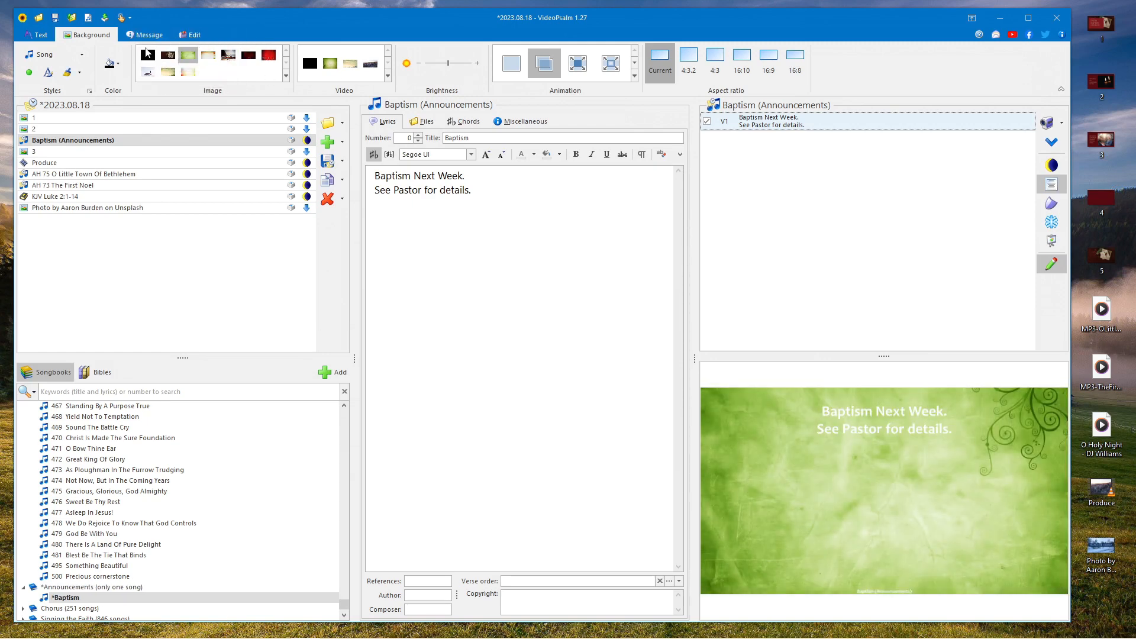
Step: Try preset text color styles on the Baptism announcement and settle on the white lettering with a dark shadow
click(30, 34)
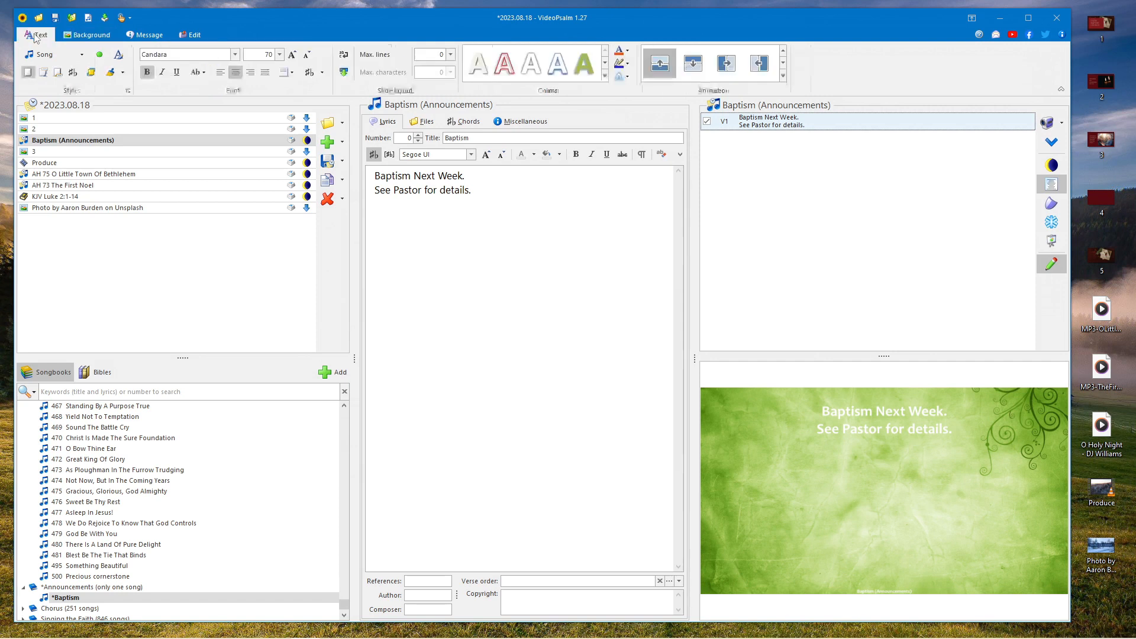
click(535, 64)
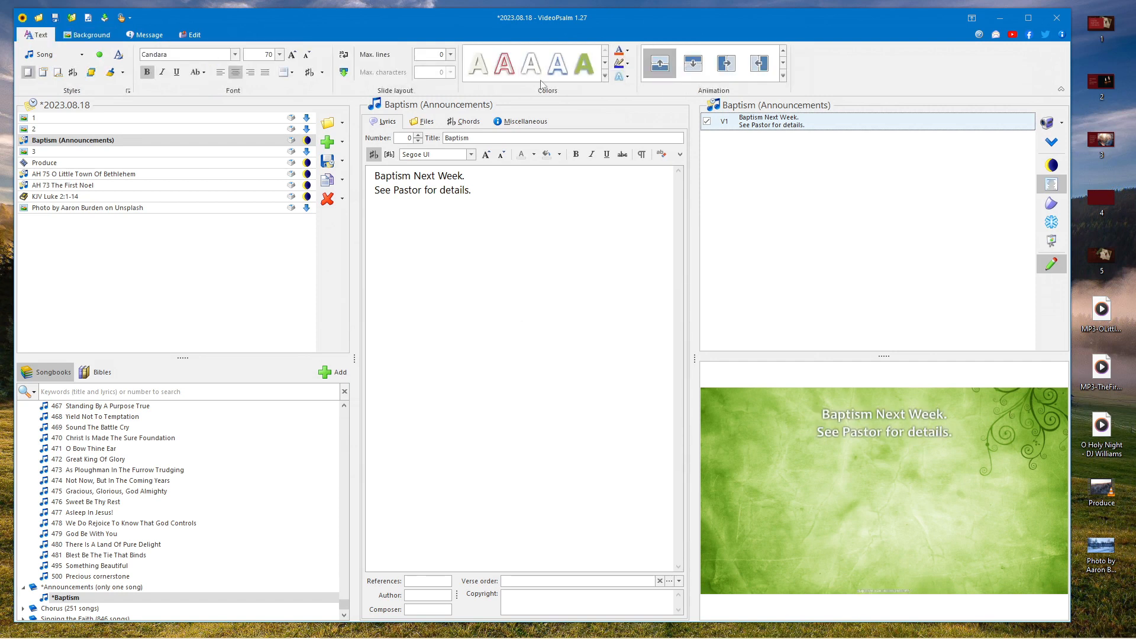
click(594, 73)
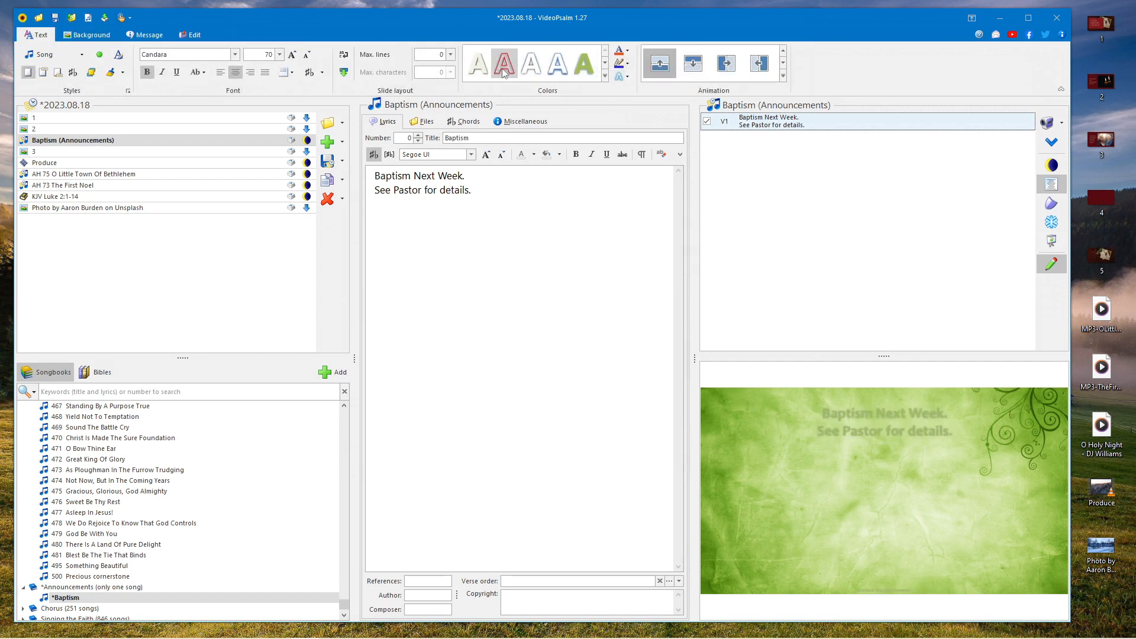
click(526, 69)
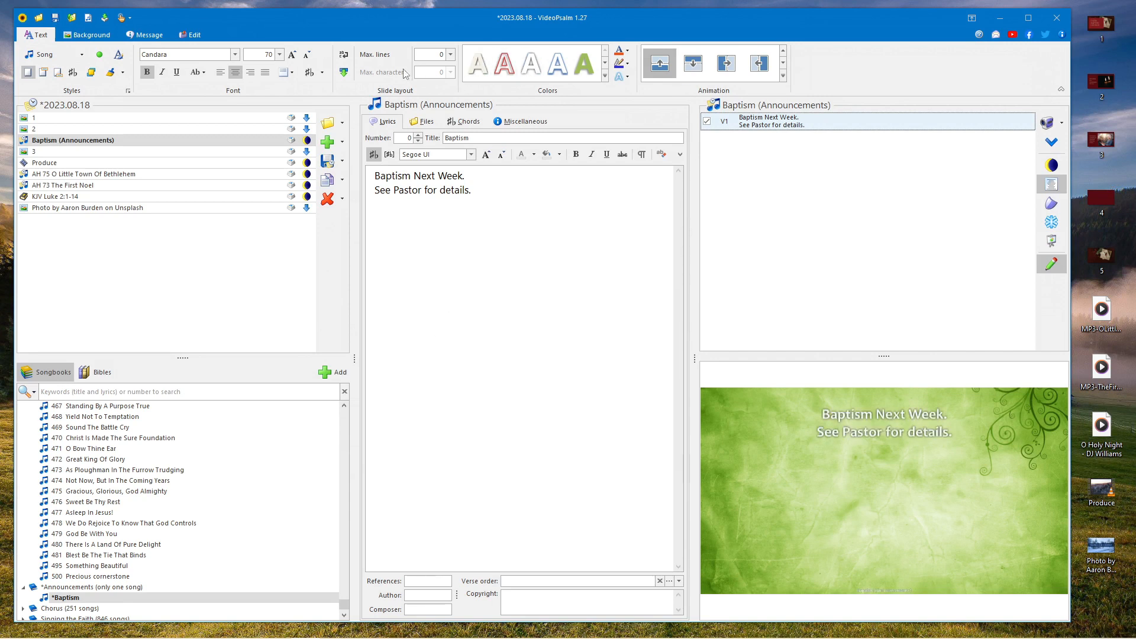
Step: Increase the Baptism announcement's font size to 172 and center its text vertically on the slide
click(293, 57)
click(293, 57)
click(292, 57)
click(293, 57)
click(292, 58)
click(292, 57)
click(292, 57)
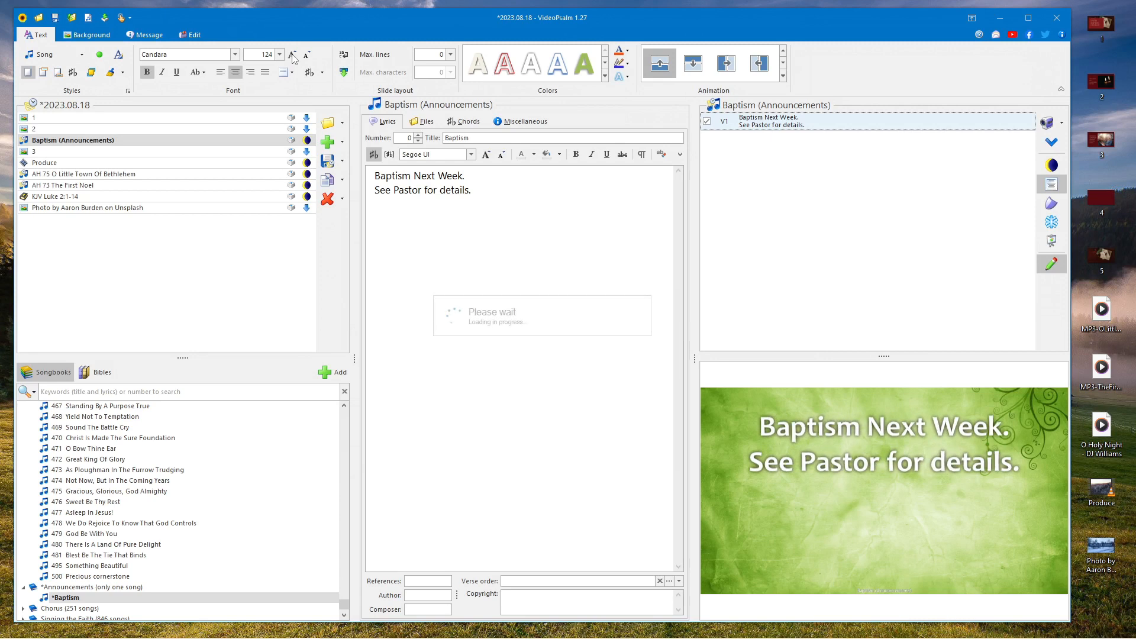
click(292, 57)
click(292, 57)
click(292, 57)
click(293, 57)
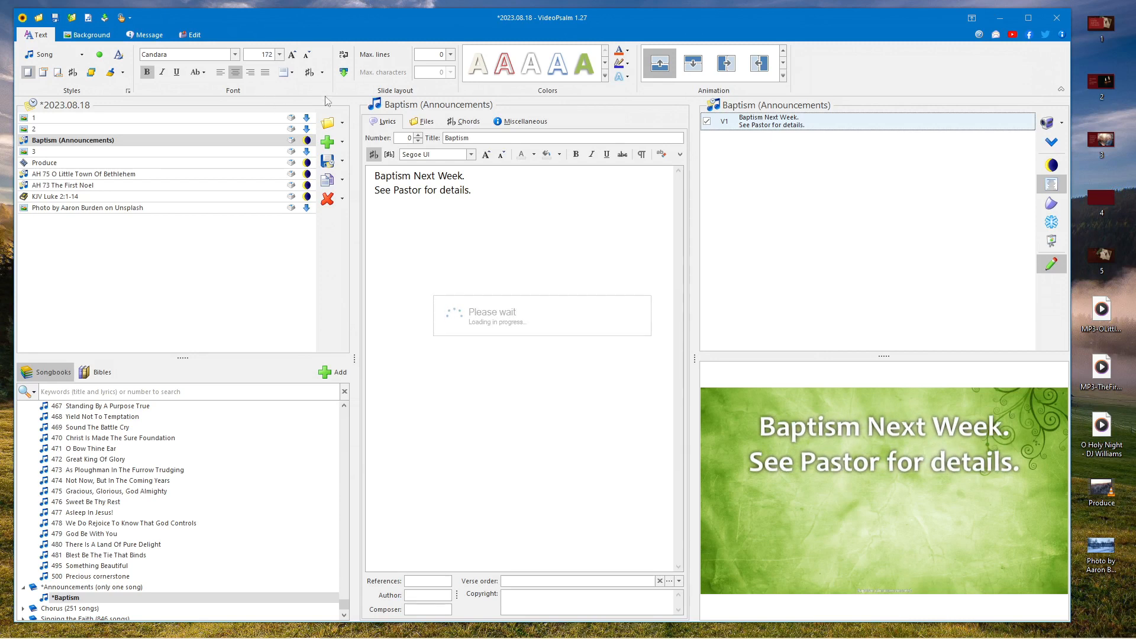
click(288, 73)
click(292, 119)
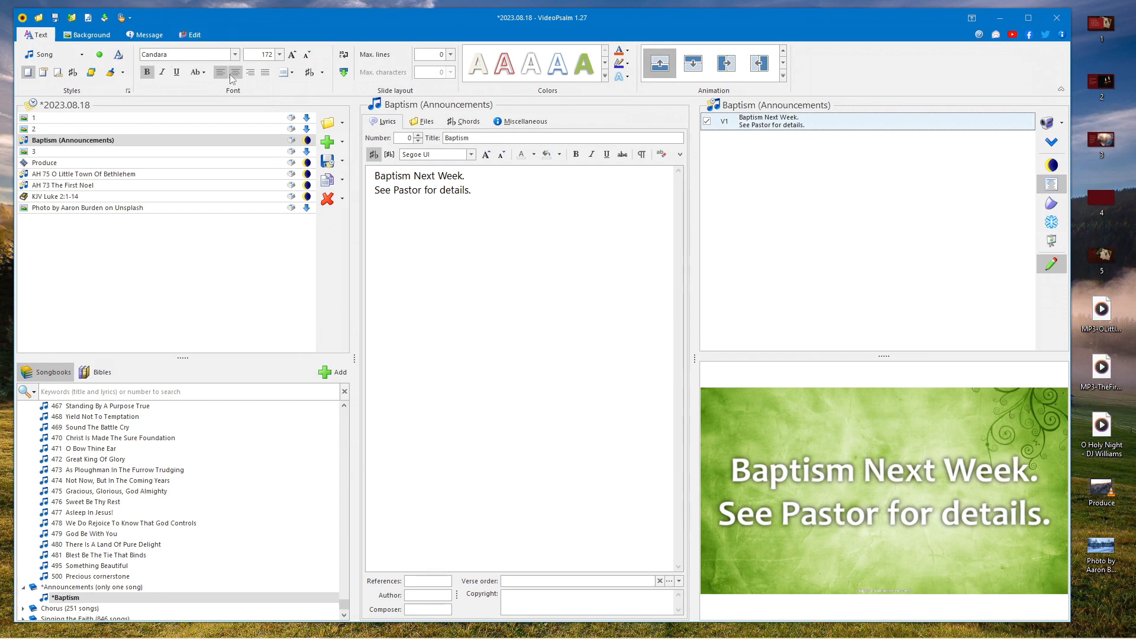
Step: Set the green palm-leaf video as the Baptism announcement's background and save the modified items
click(103, 39)
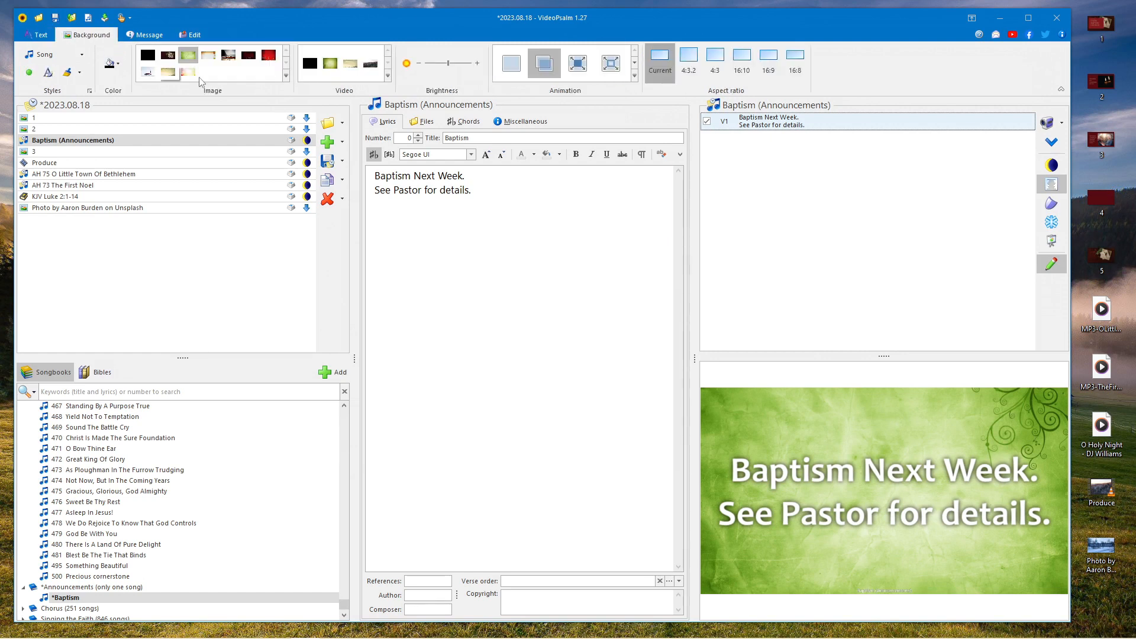
mouse_move(371, 72)
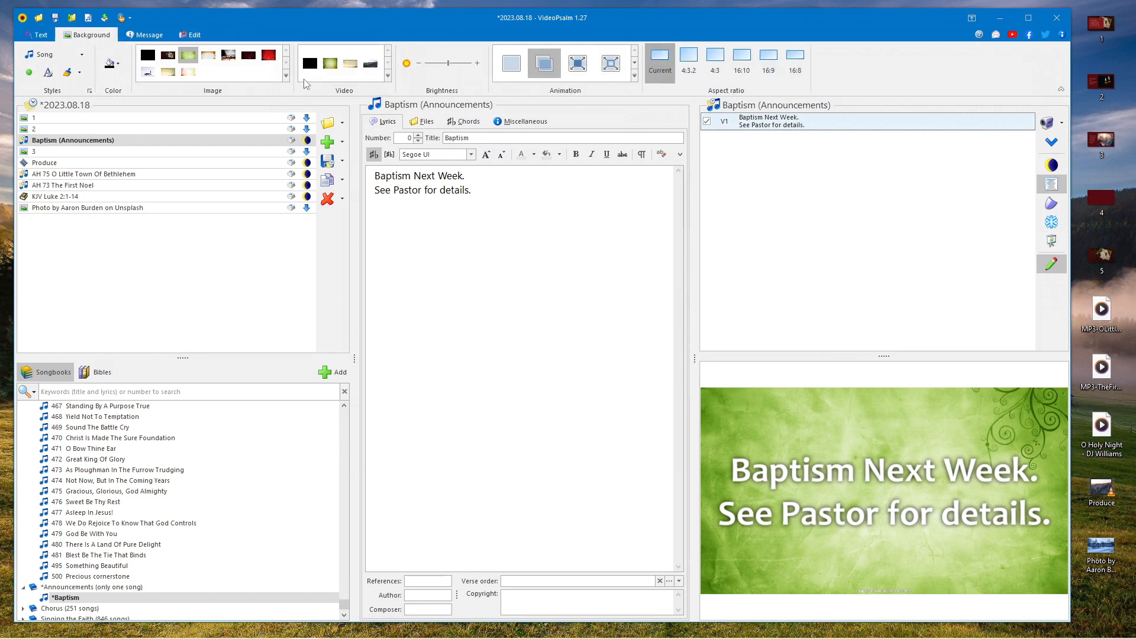
click(332, 65)
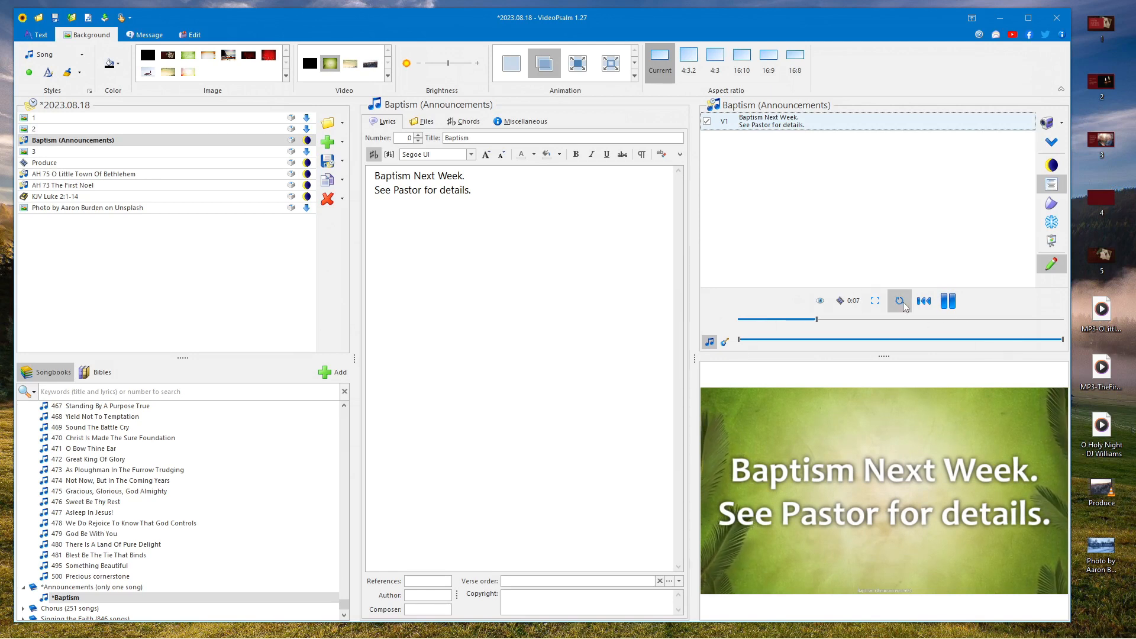
click(55, 18)
click(516, 418)
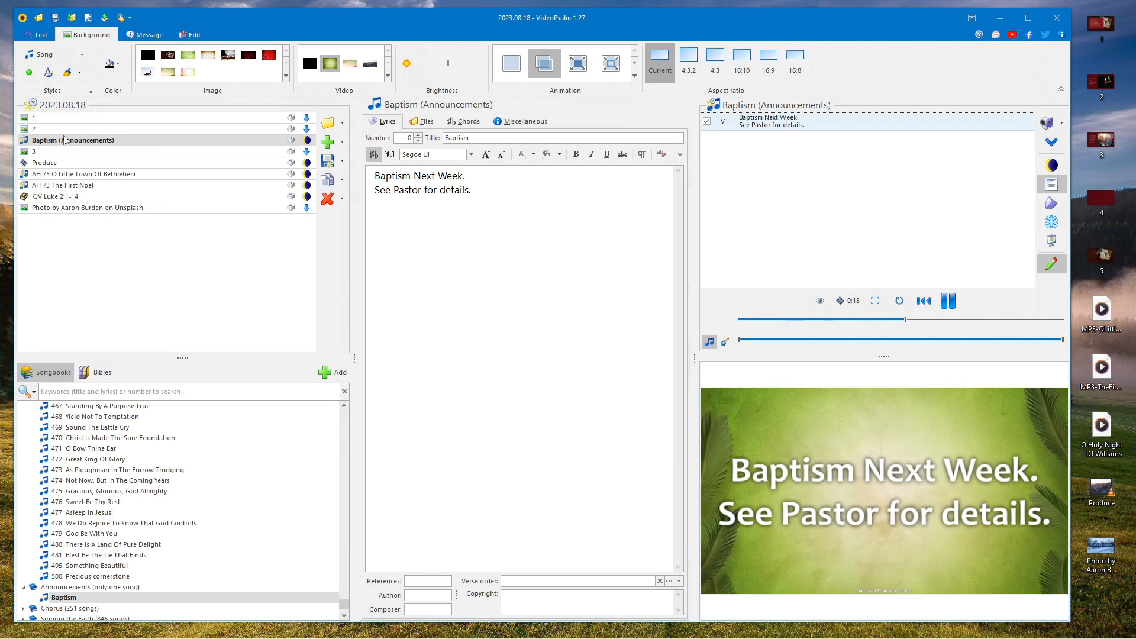
Step: Present the Baptism announcement from the agenda again, followed by the closing "Thanks for coming!" image
click(68, 129)
click(72, 145)
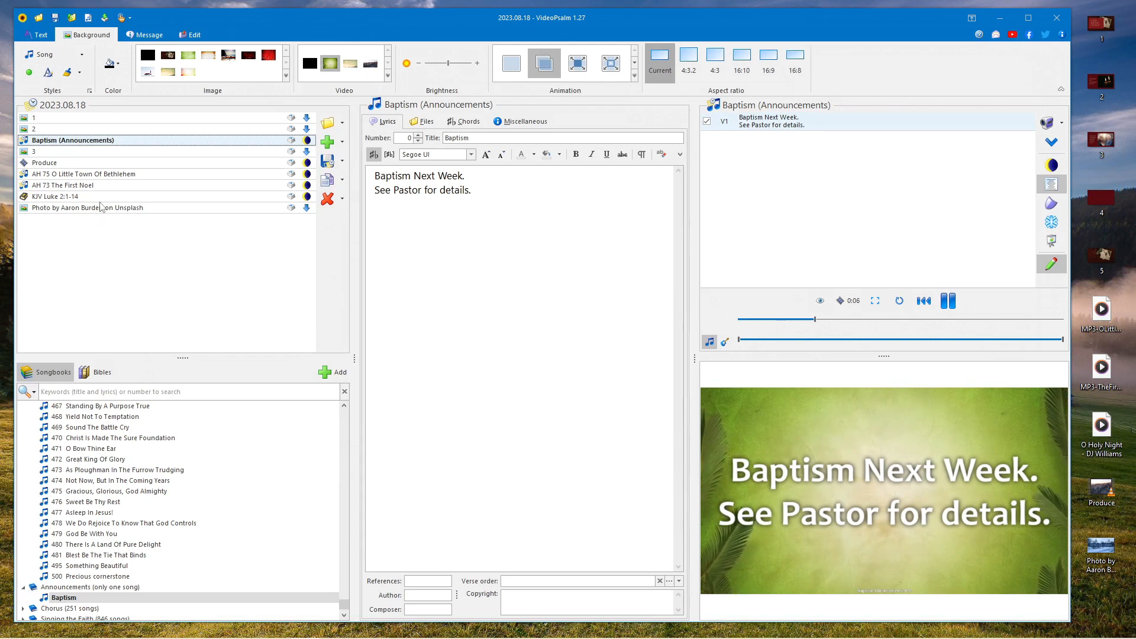
click(71, 209)
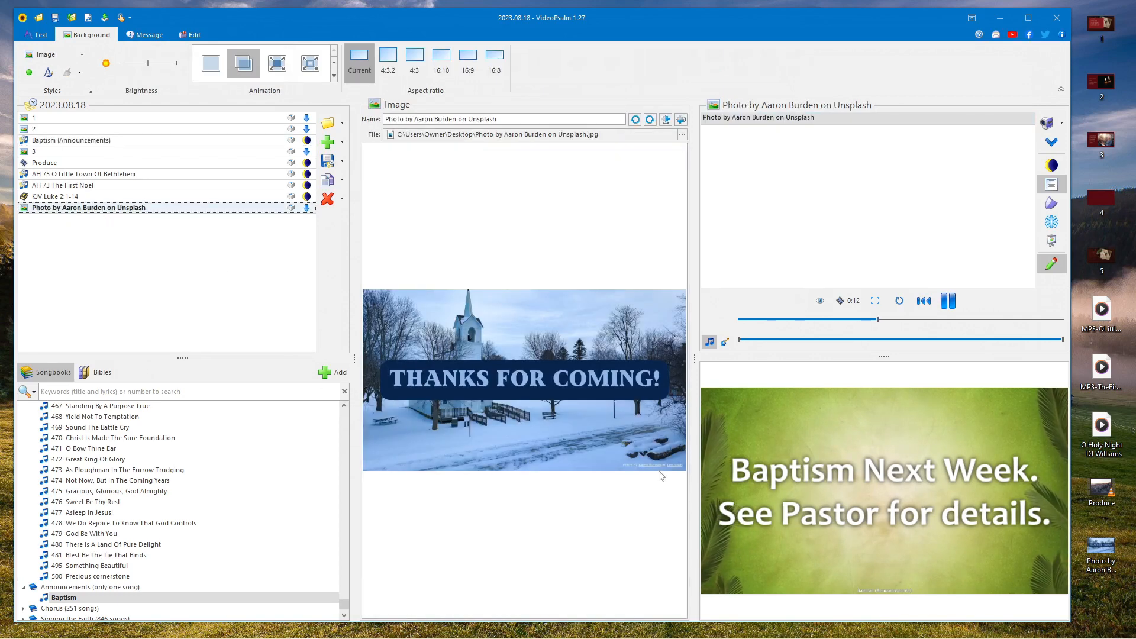
click(783, 122)
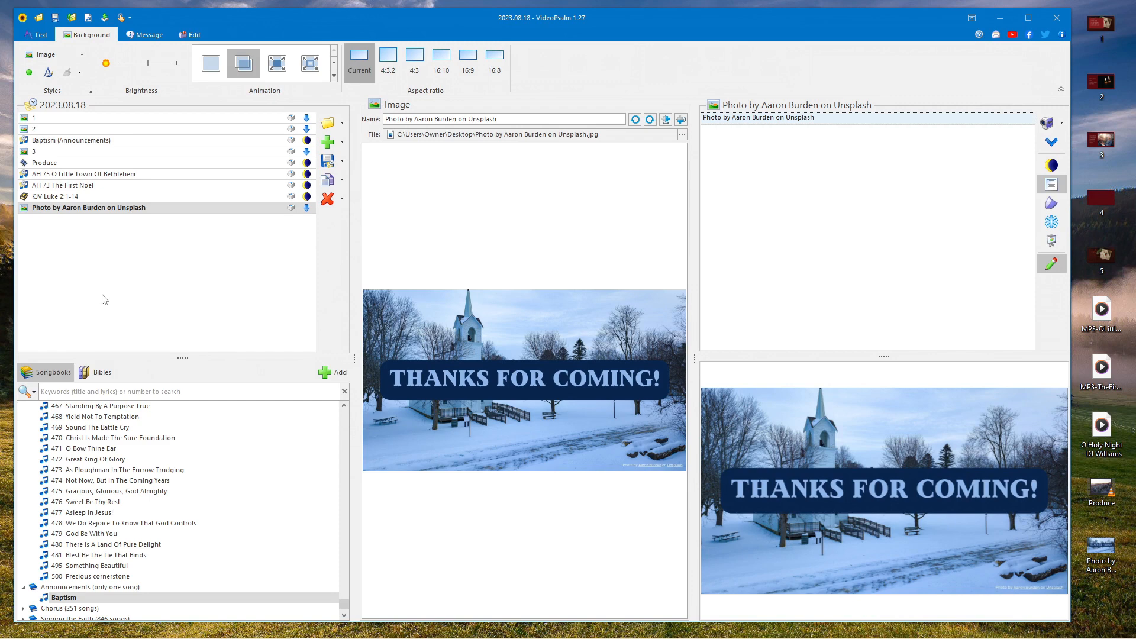
Step: Collapse the Advent Hymnal and Announcements songbooks in the songbook list
scroll(126, 474, up, 19)
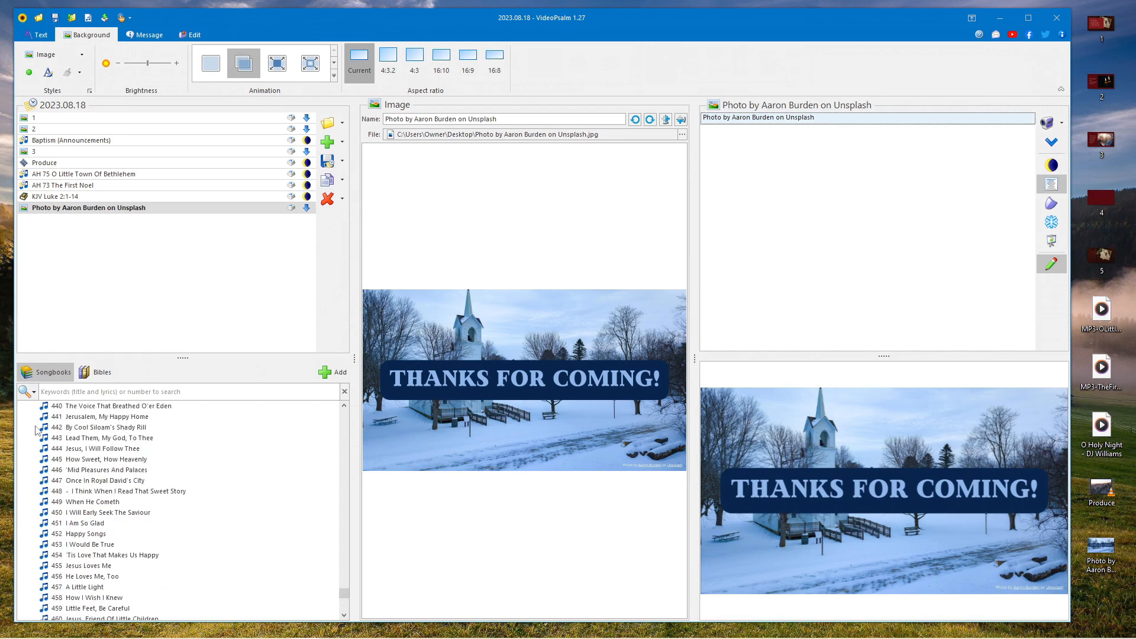
drag(344, 582, 343, 395)
click(25, 406)
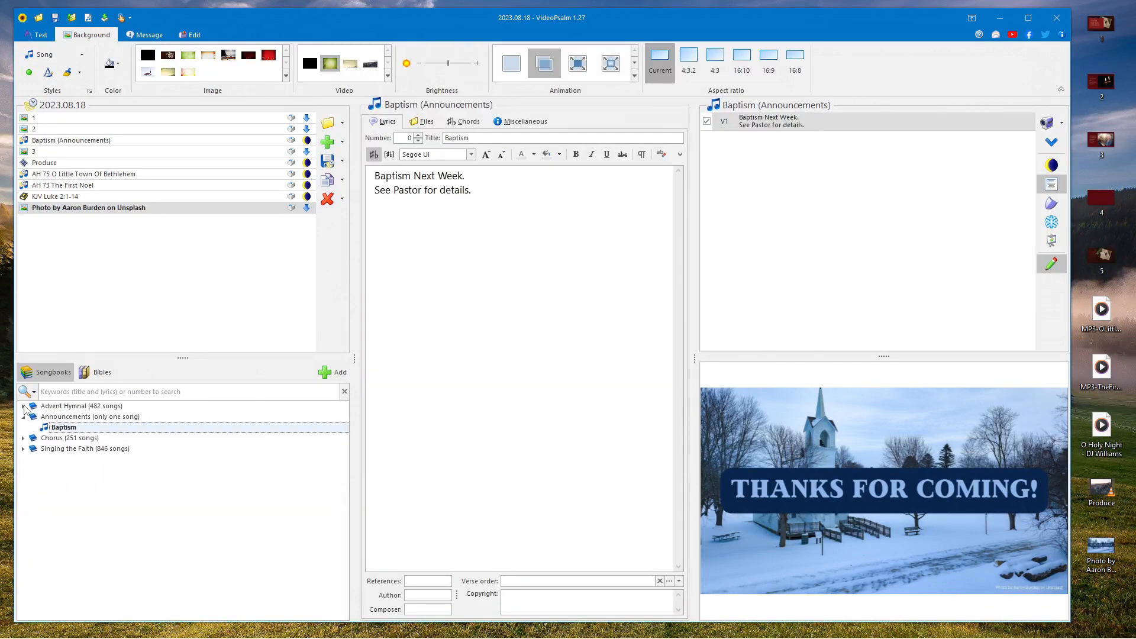
click(23, 418)
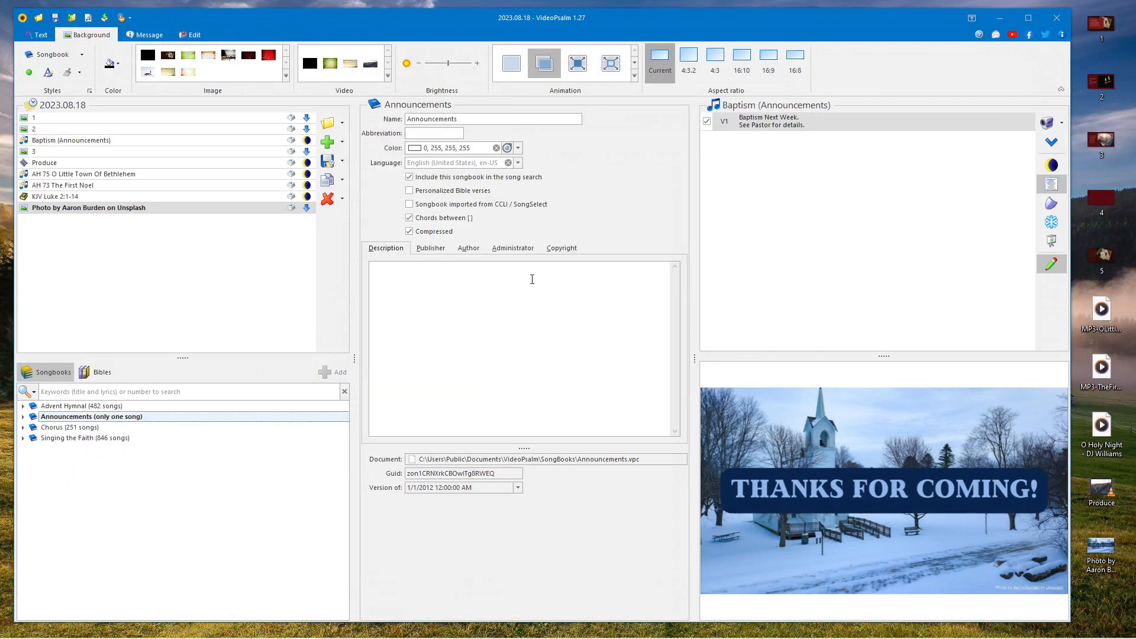